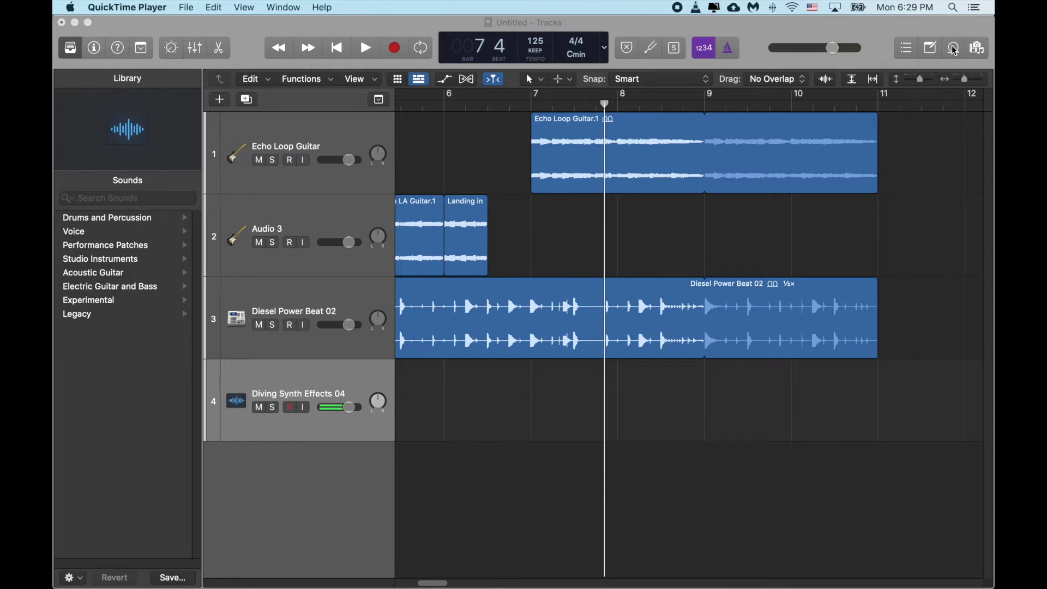
Open the loop browser and play the arrangement from around the middle of bar 6.
click(953, 49)
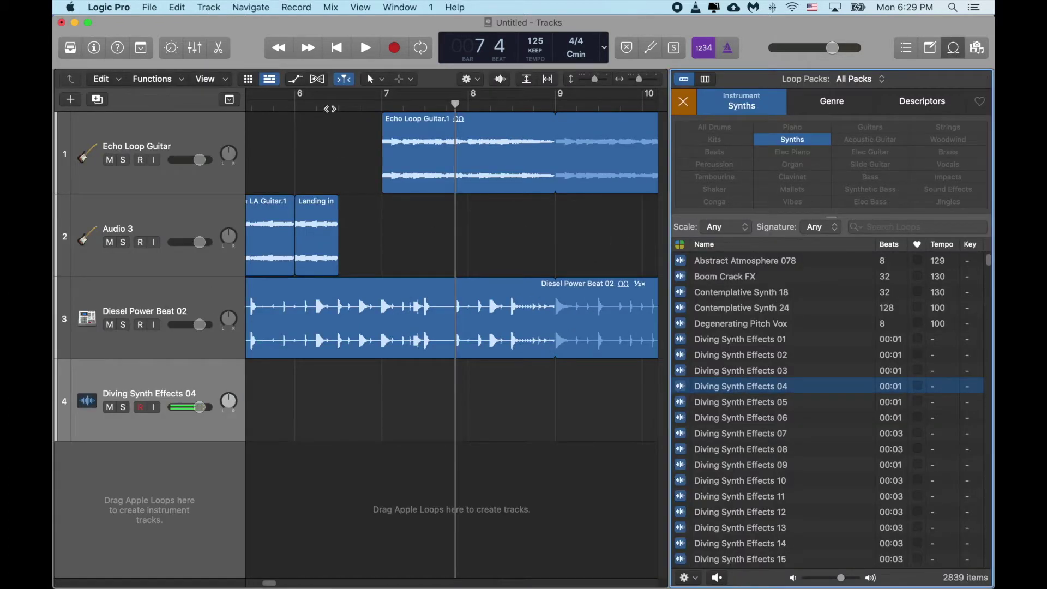
click(335, 103)
click(365, 47)
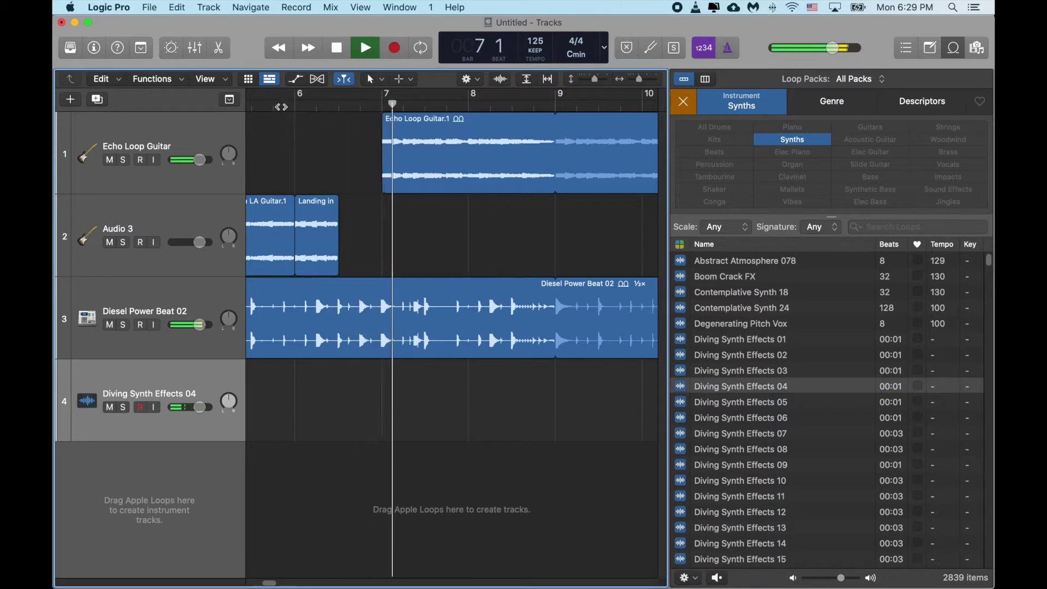
key(space)
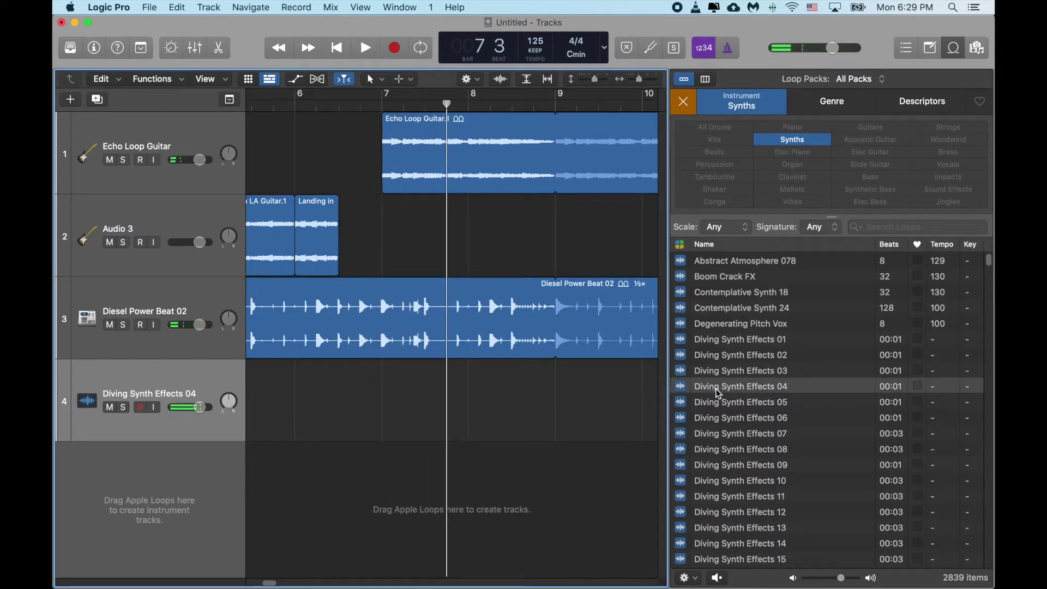
Add the Diving Synth Effects 04 loop on a new track at bar 6 beat 3, and move that track above the empty one.
drag(716, 390, 340, 472)
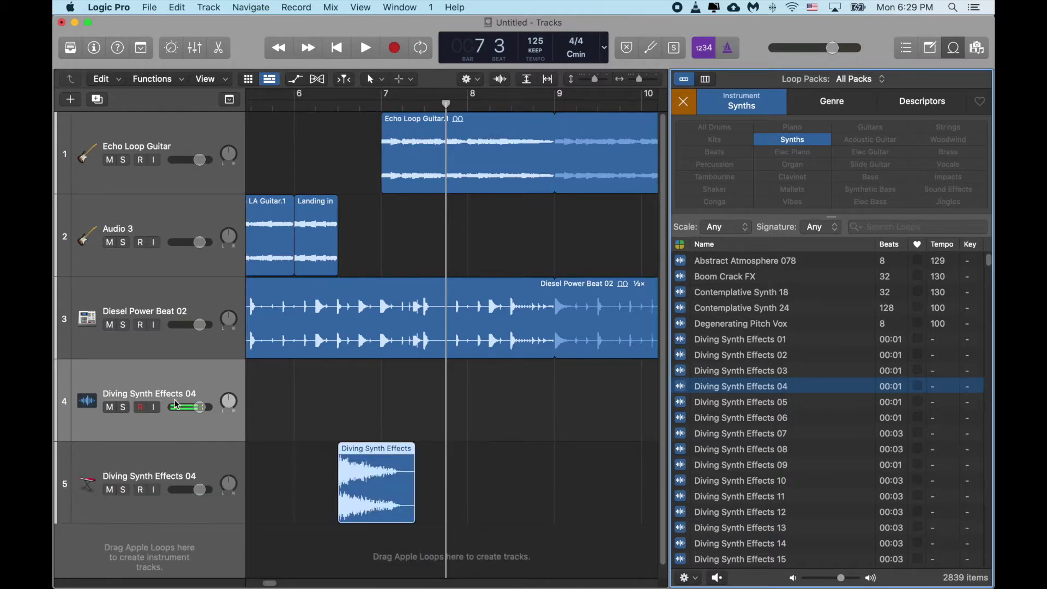
click(191, 460)
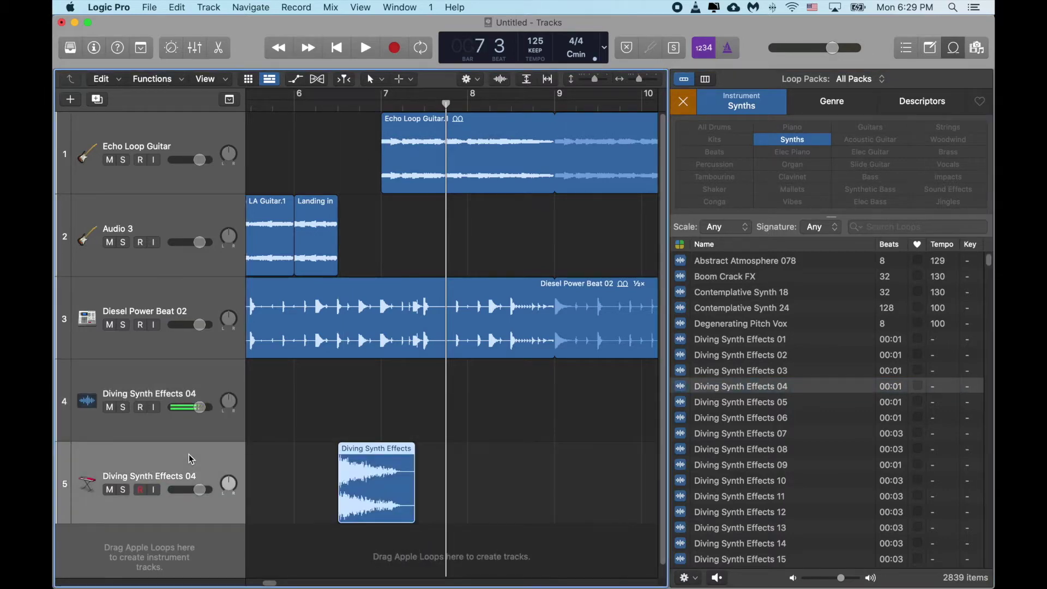
drag(190, 460, 220, 381)
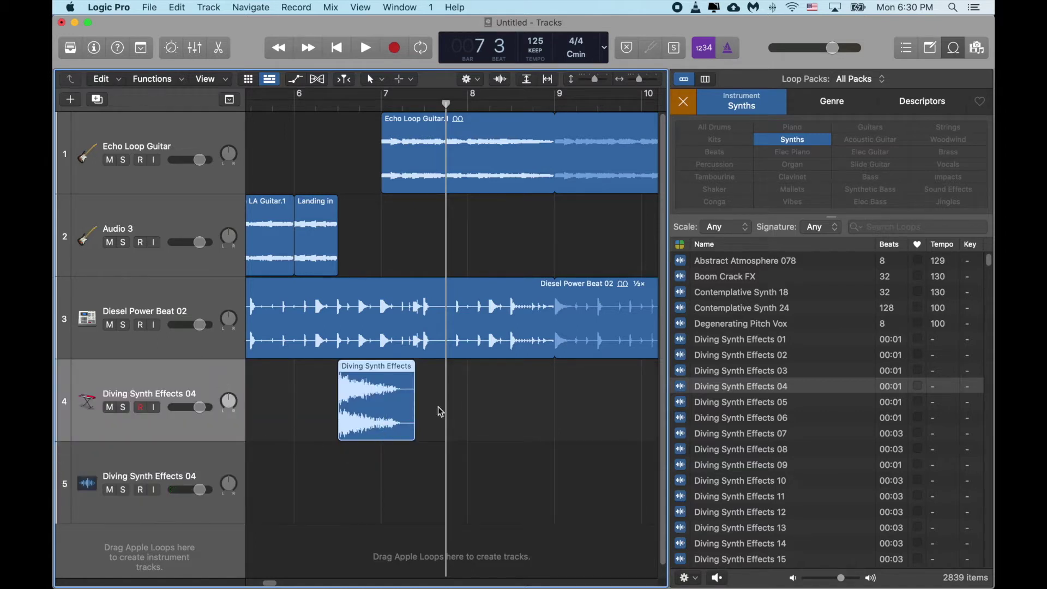
Audition the new synth effect from bar 6 beat 2 and slightly lower its track volume.
click(314, 102)
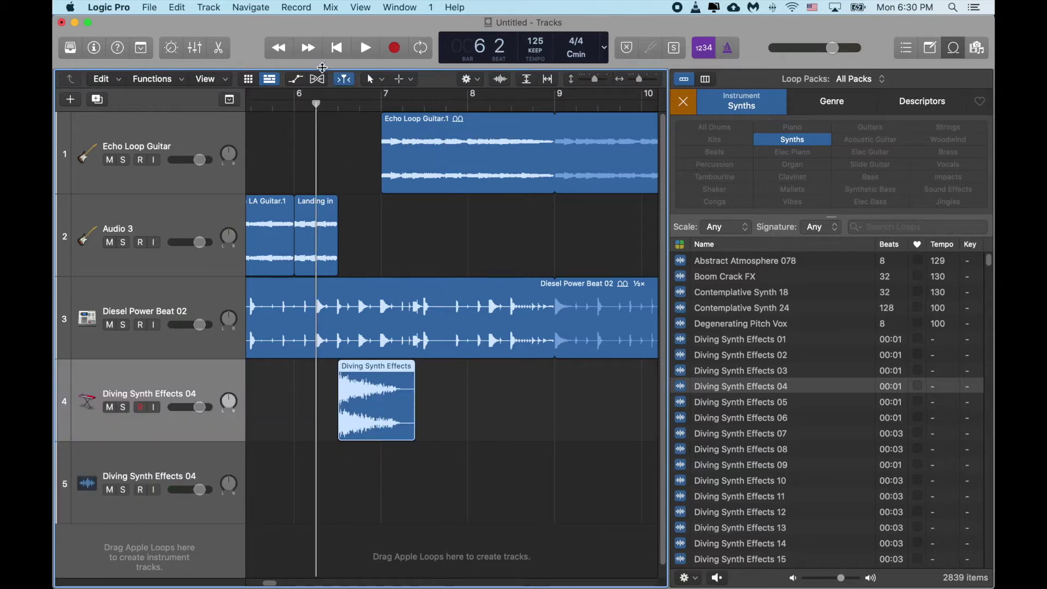
click(369, 50)
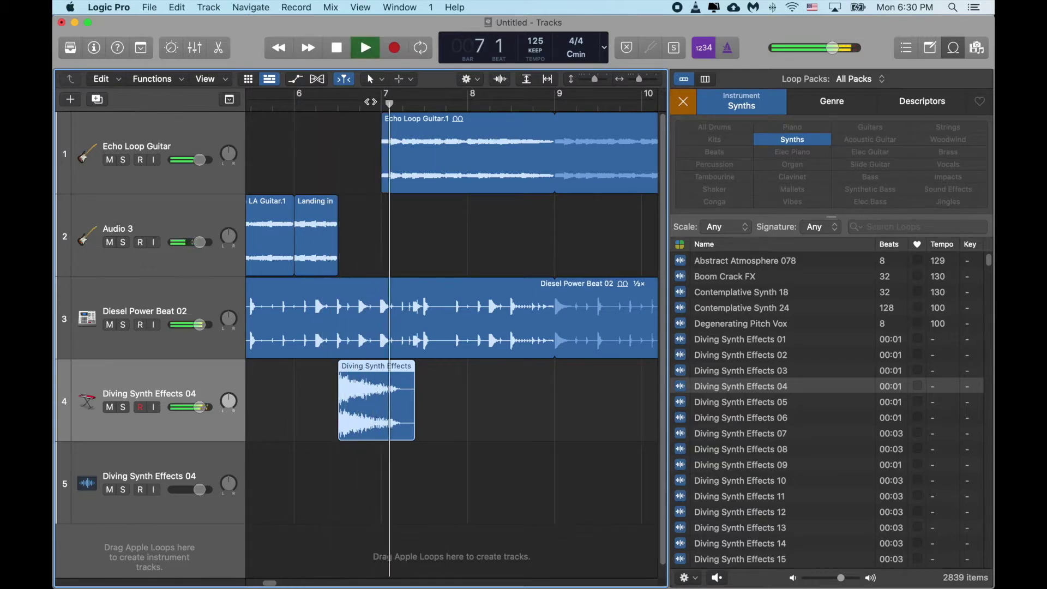
click(338, 49)
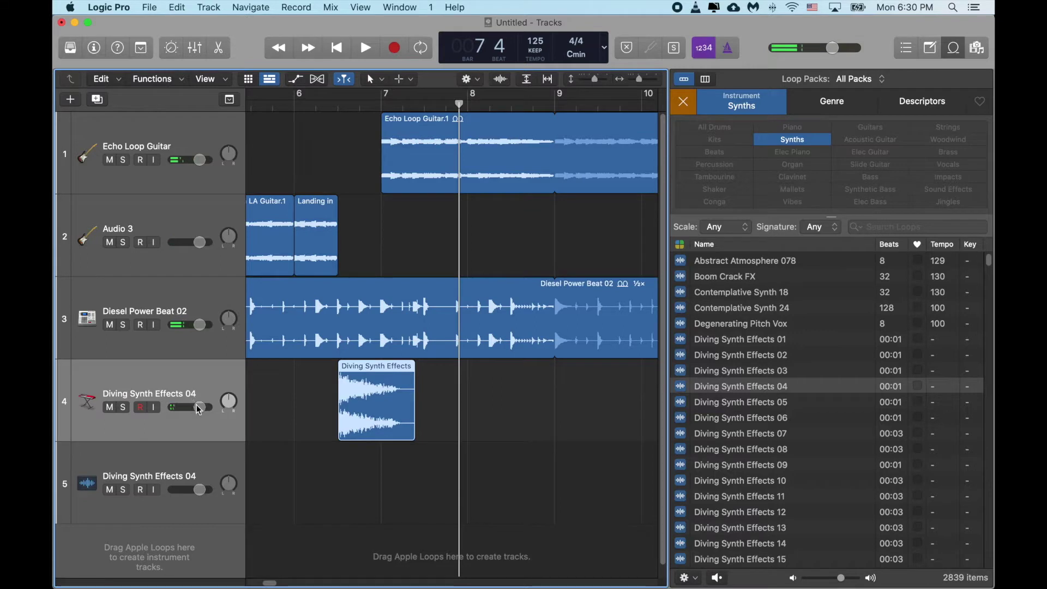
drag(200, 407, 194, 407)
double_click(384, 371)
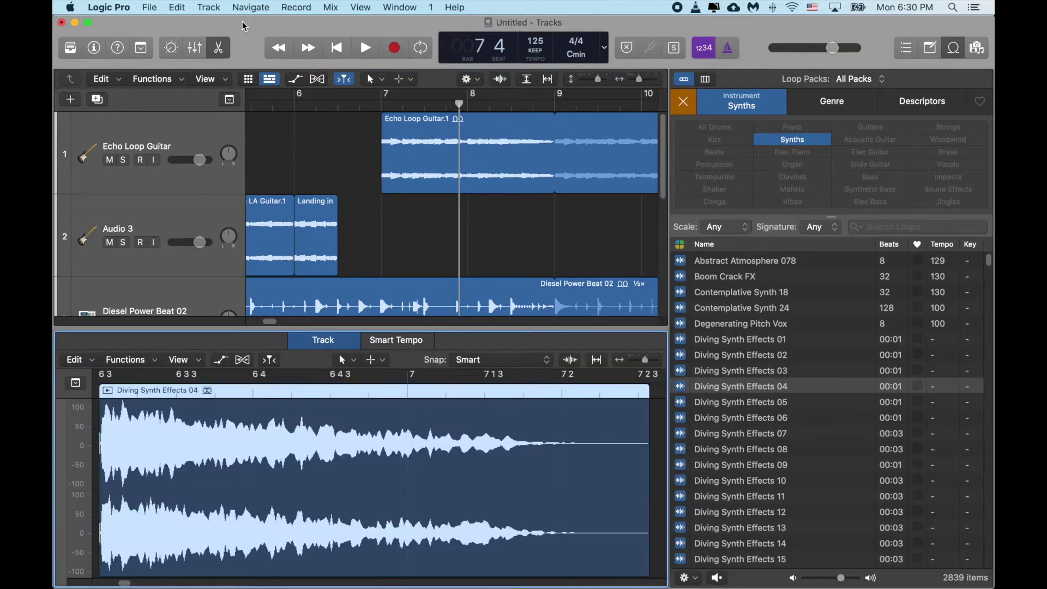
click(218, 50)
drag(240, 25, 246, 26)
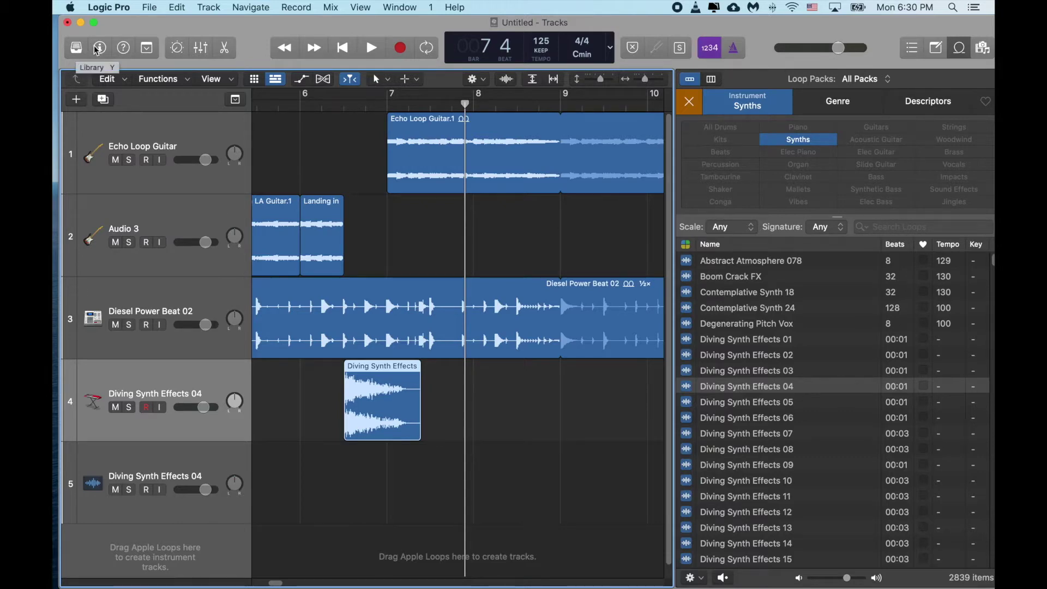
Open the sound library and apply the Endless Vision patch from Experimental > Drone Tones to the synth effect track.
click(77, 49)
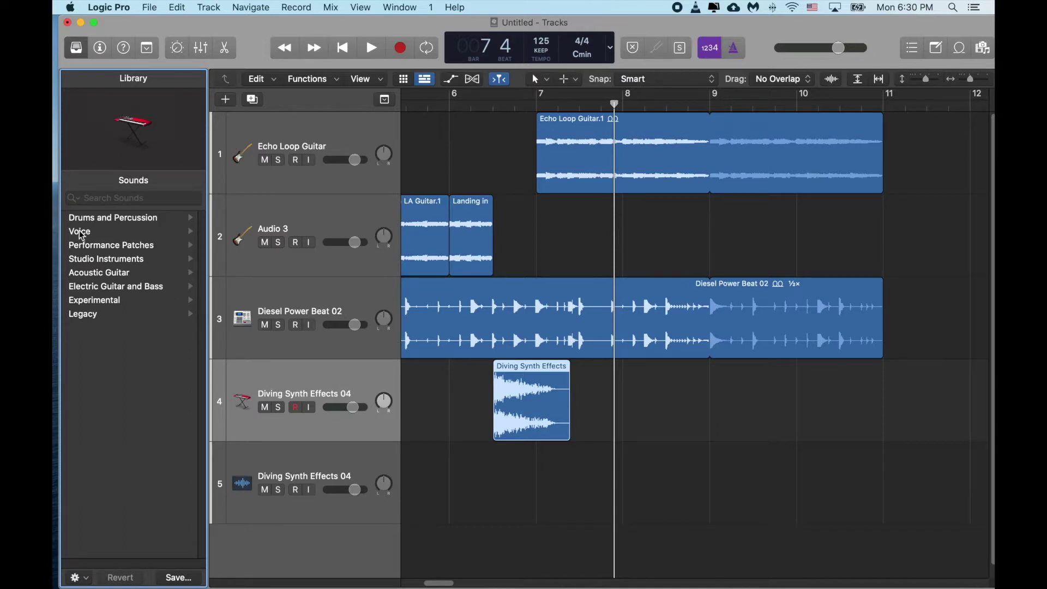
click(107, 302)
click(104, 218)
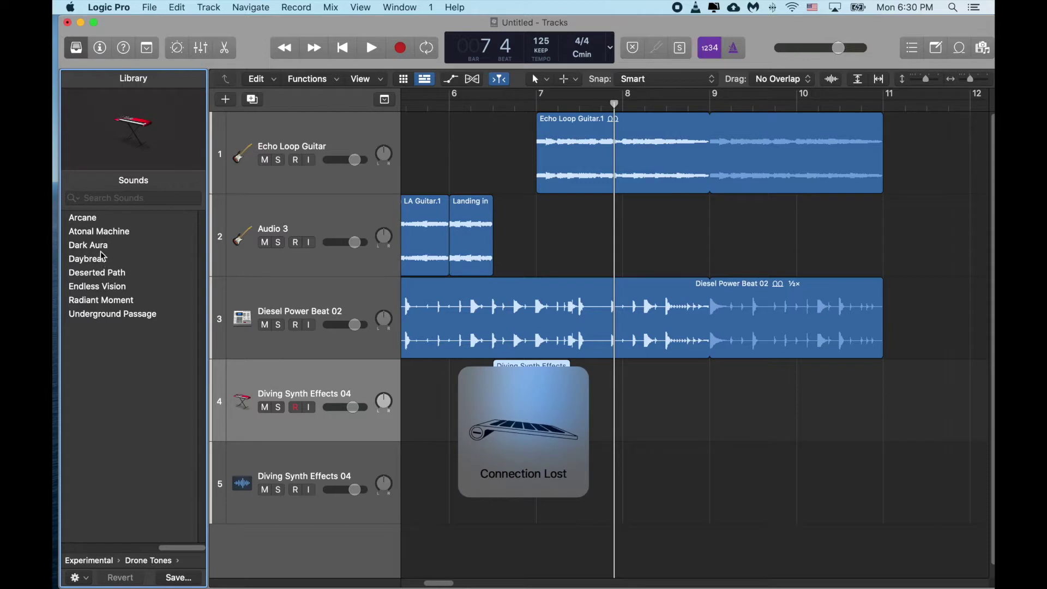
click(115, 291)
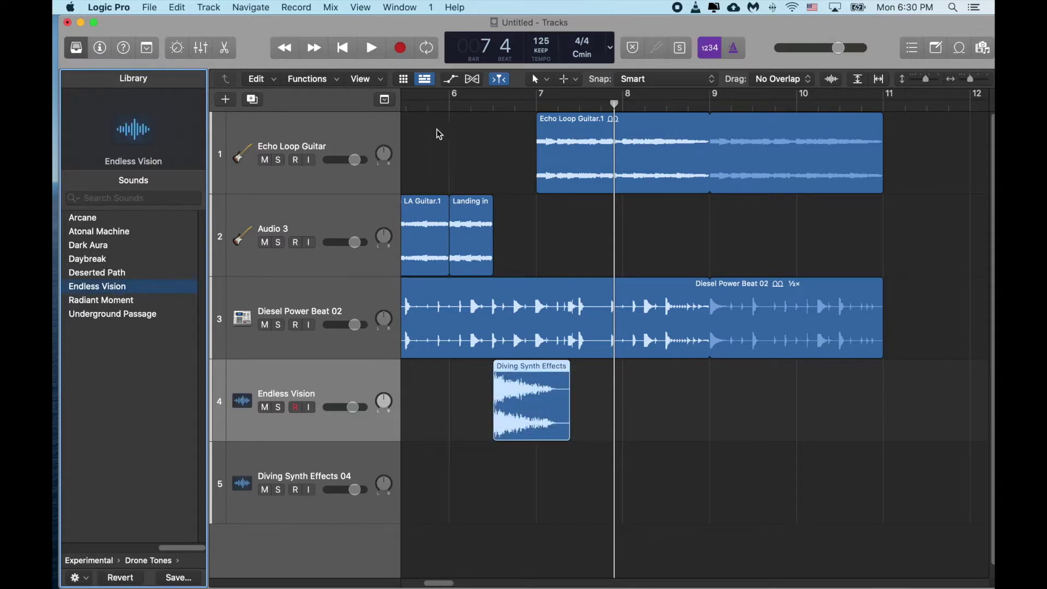
Play the arrangement from bar 6 to hear the Endless Vision patch on the synth effect.
click(449, 104)
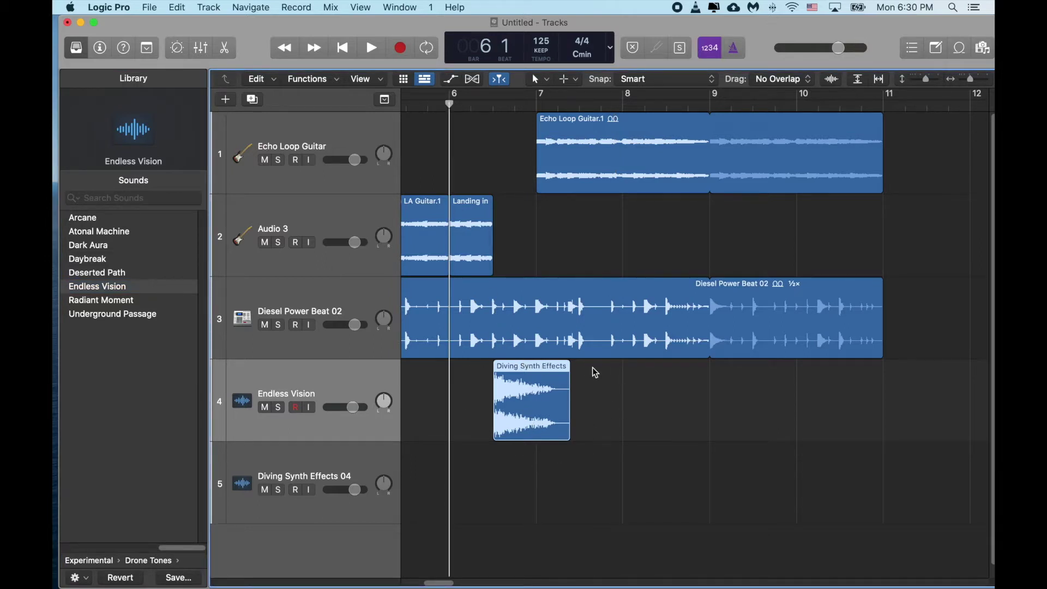
click(370, 51)
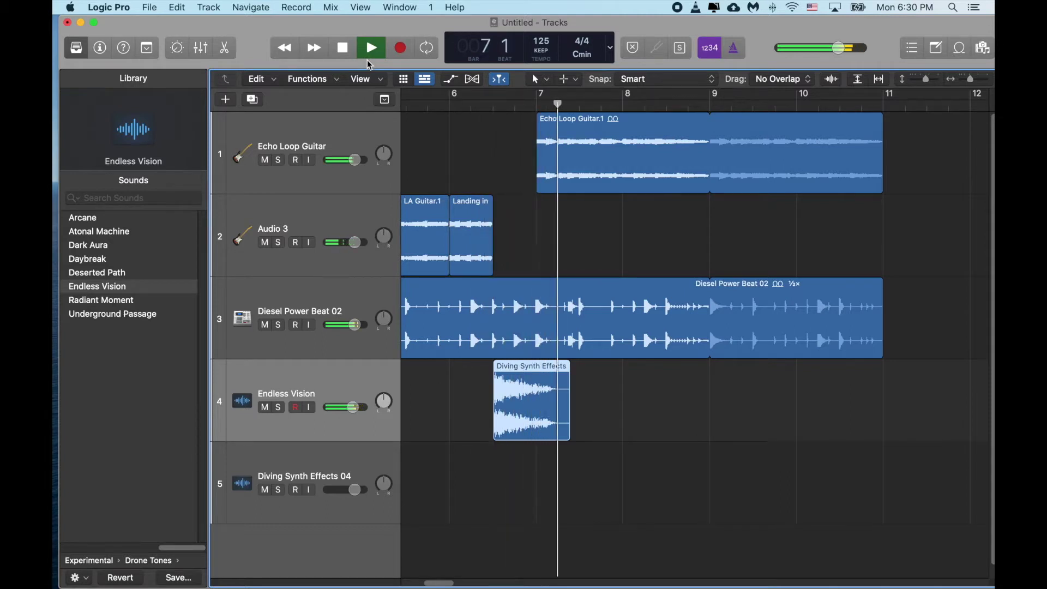
click(339, 48)
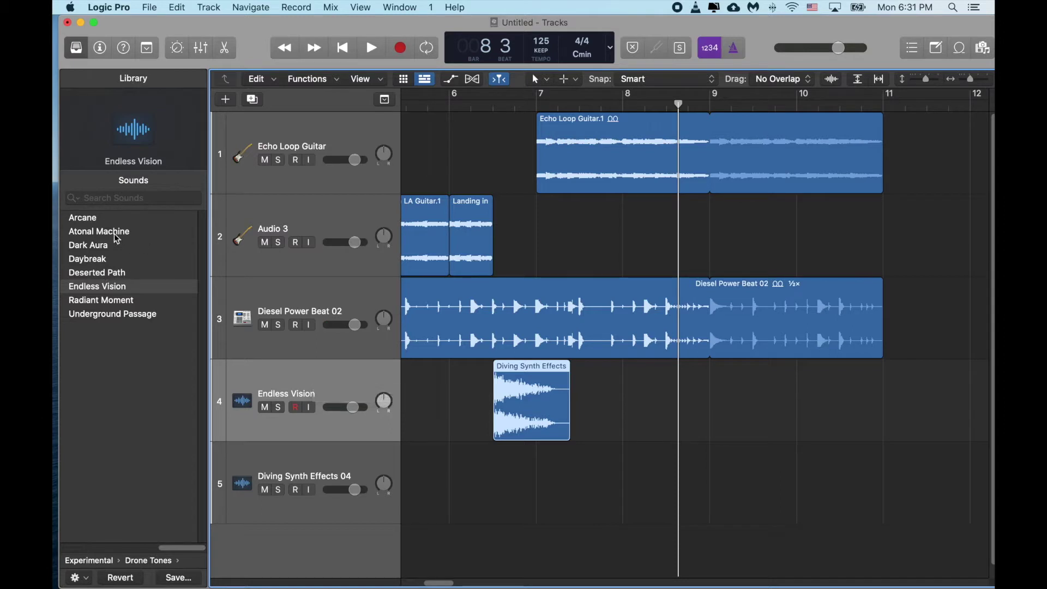
Apply the Arcane patch to track 4, audition it, and lower the track volume to -8.4 dB.
click(112, 218)
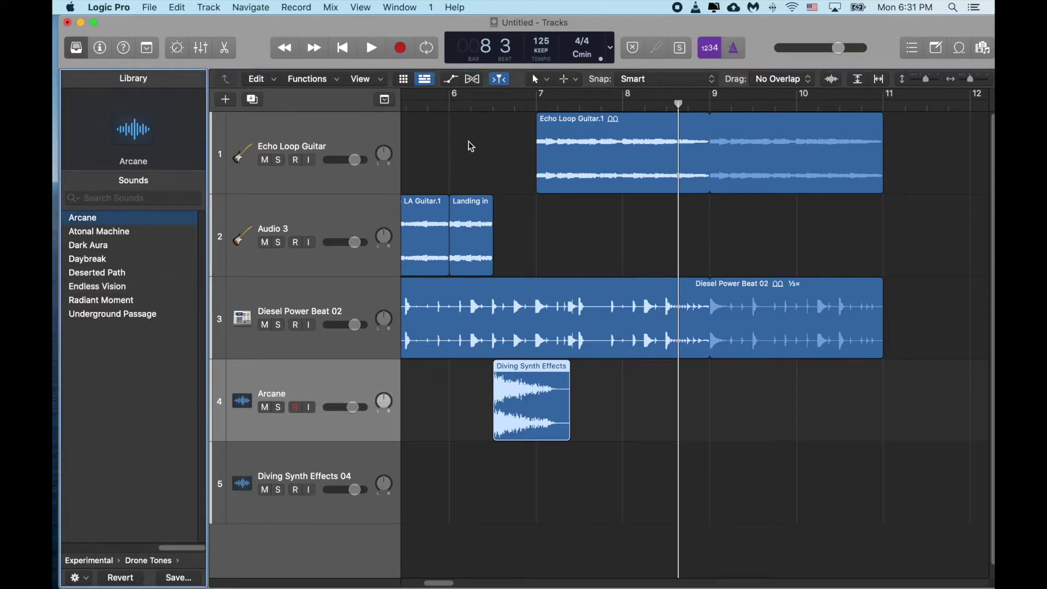
click(472, 103)
click(370, 52)
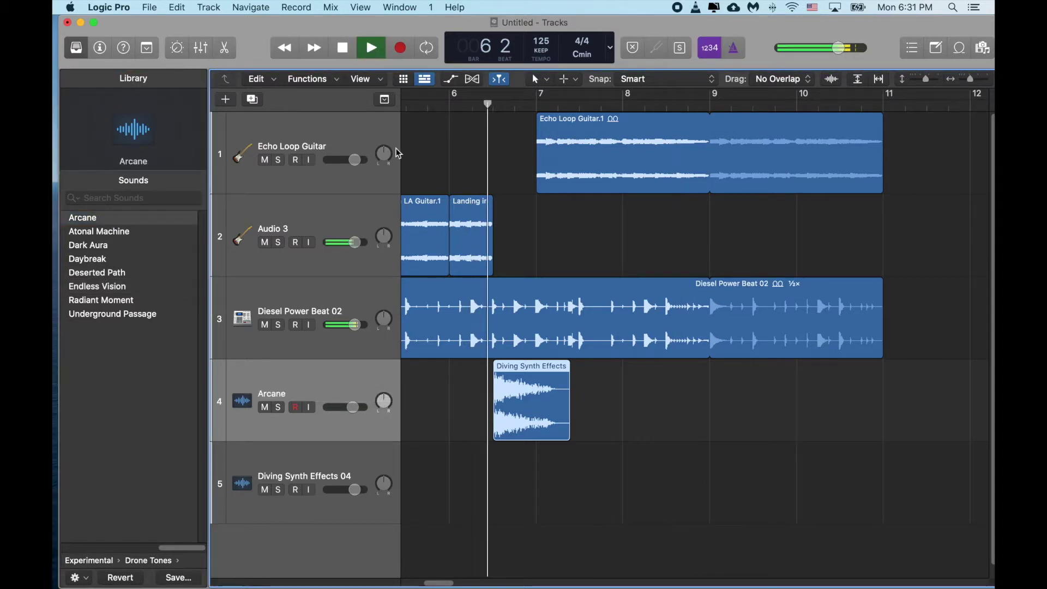
double_click(342, 48)
drag(353, 407, 342, 406)
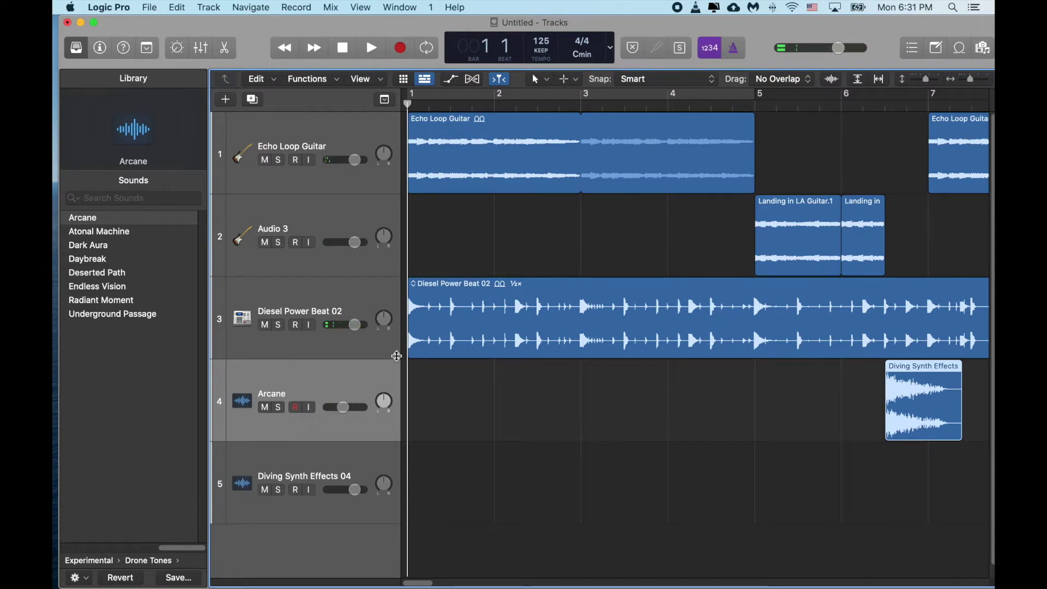
Show the Arcane channel strip and insert a stereo Echo plug-in in the empty slot after Enveloper.
click(102, 48)
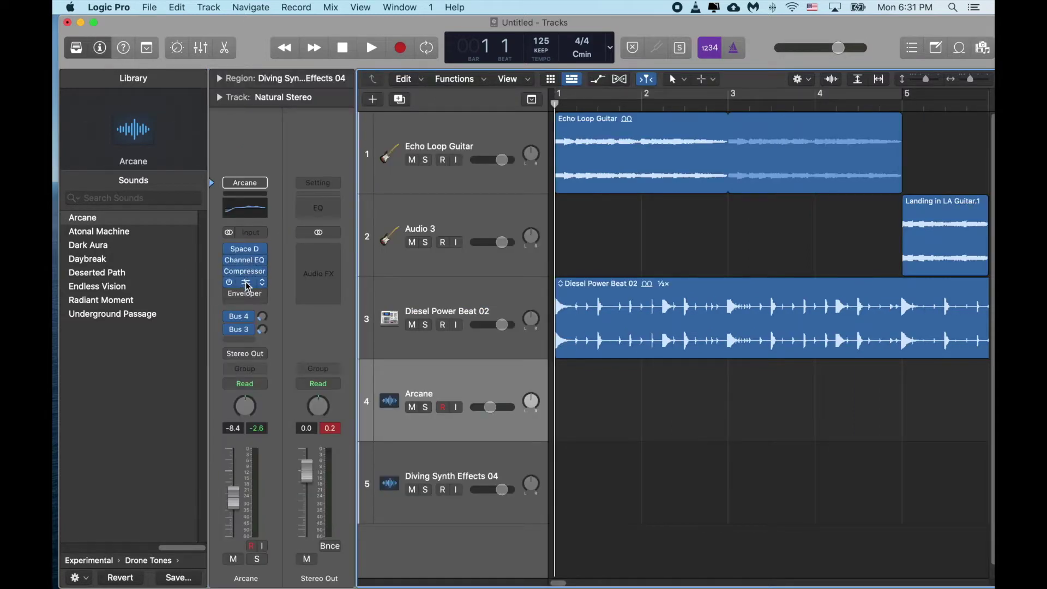
mouse_move(248, 272)
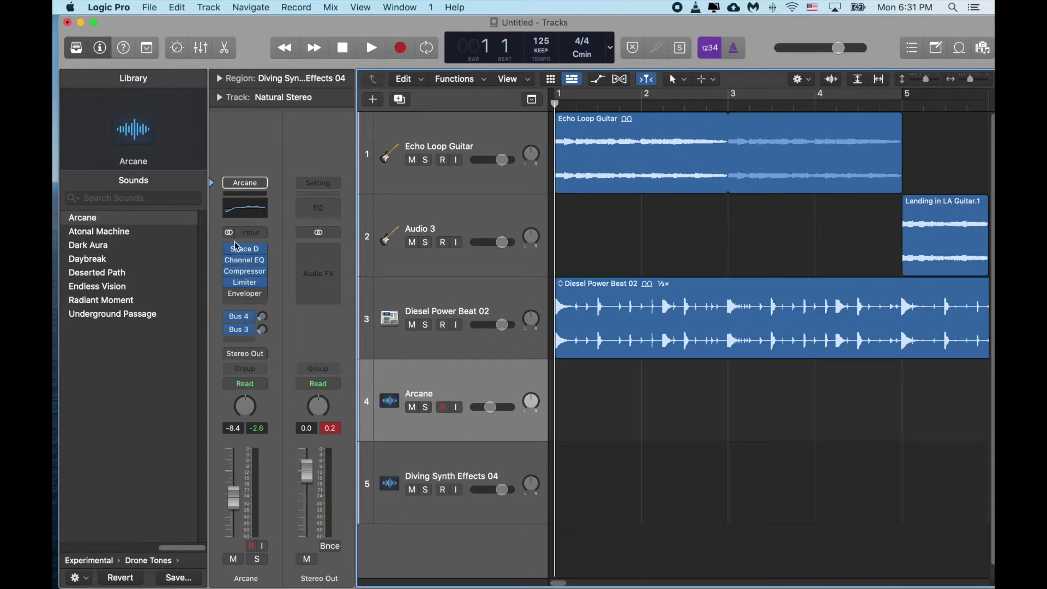
click(243, 304)
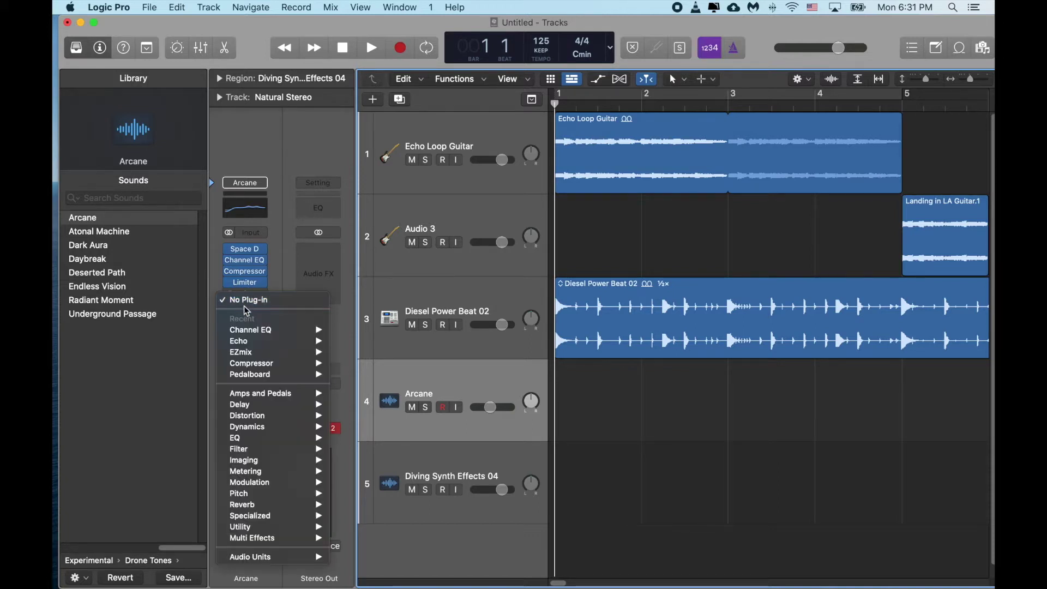
mouse_move(273, 343)
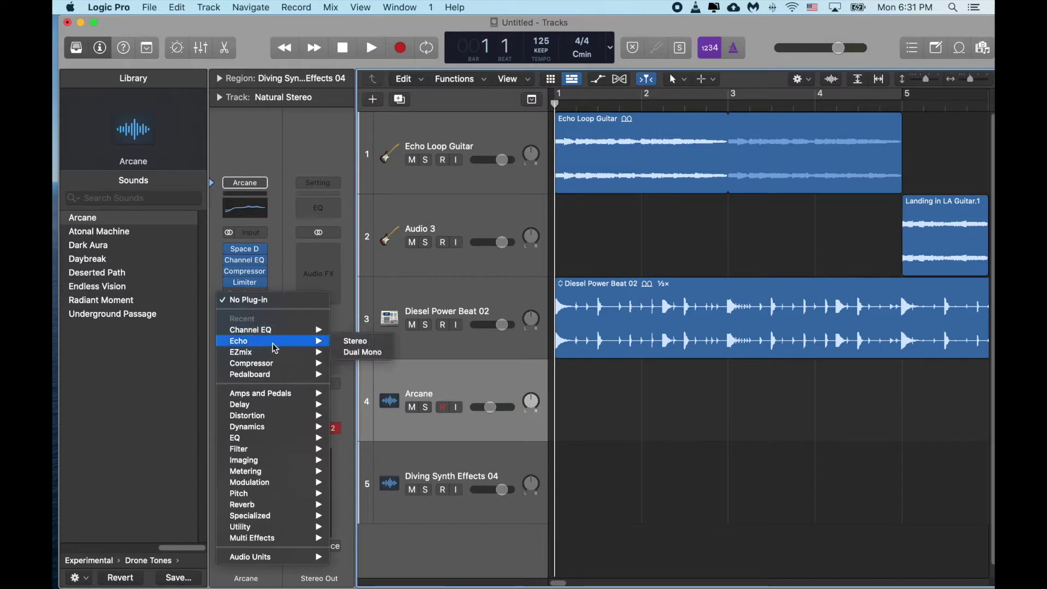
click(368, 347)
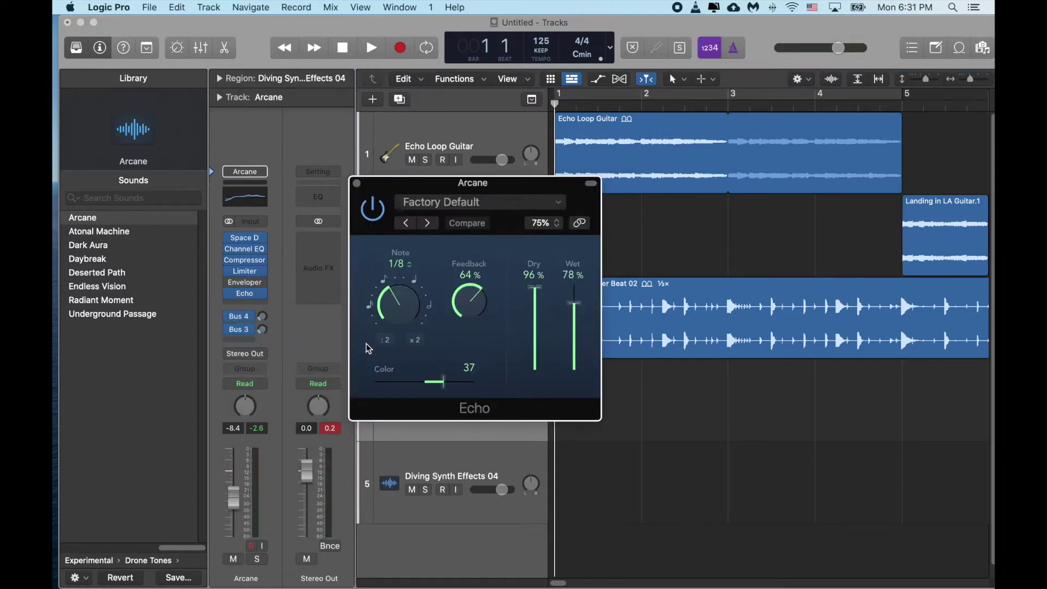
Set the Echo plug-in to 63% Dry, 95% Wet and a Color of 65.
click(374, 210)
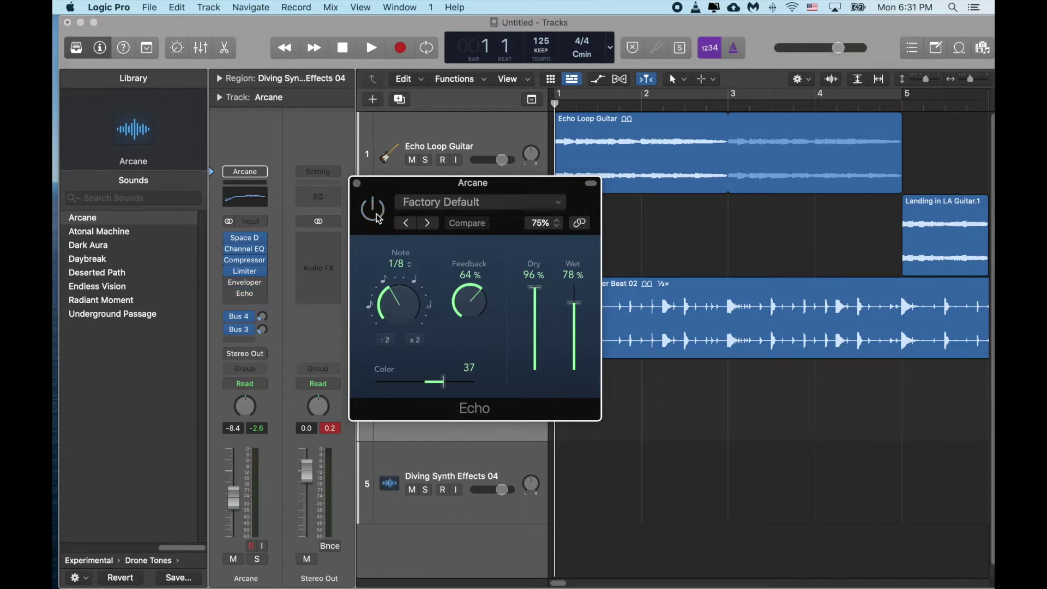
click(374, 211)
drag(376, 194, 124, 173)
drag(141, 267, 143, 268)
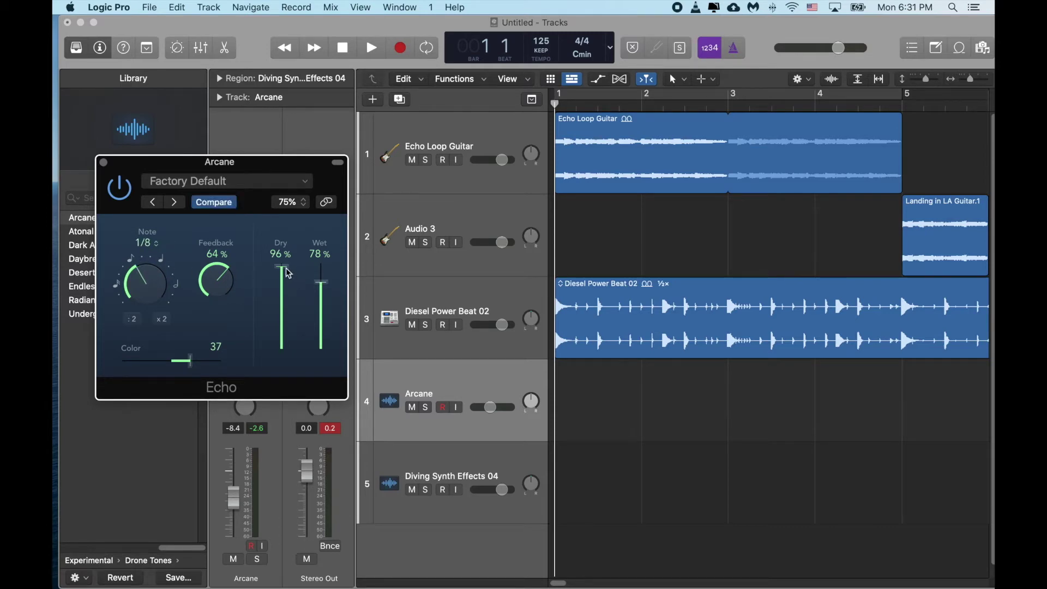
drag(289, 273, 322, 267)
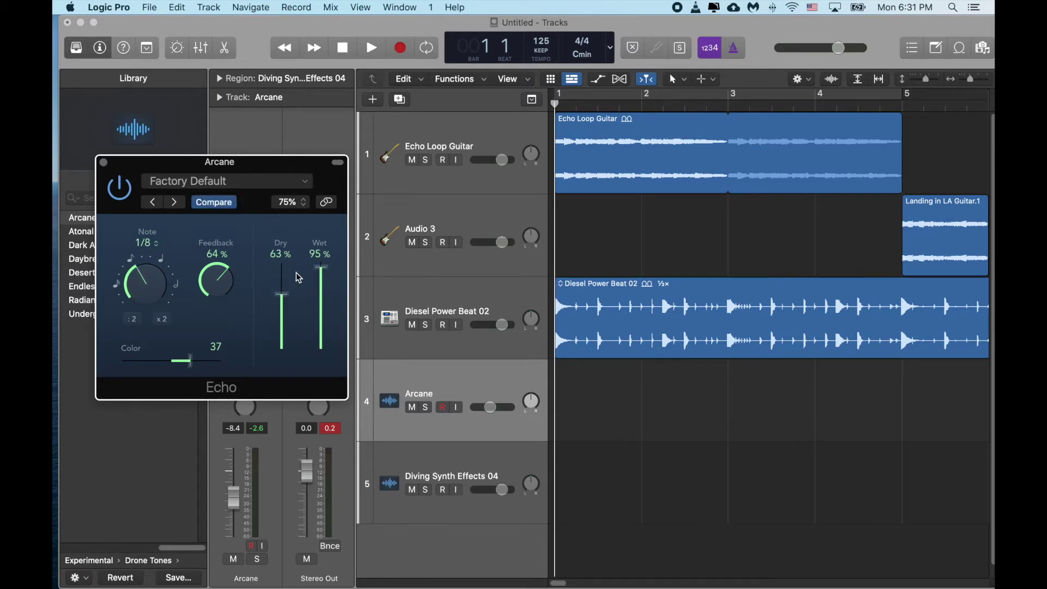
drag(181, 355, 204, 360)
Play the arrangement from about bar 4 to hear the echo on the synth effect, and close the Echo plug-in window.
drag(661, 21, 521, 22)
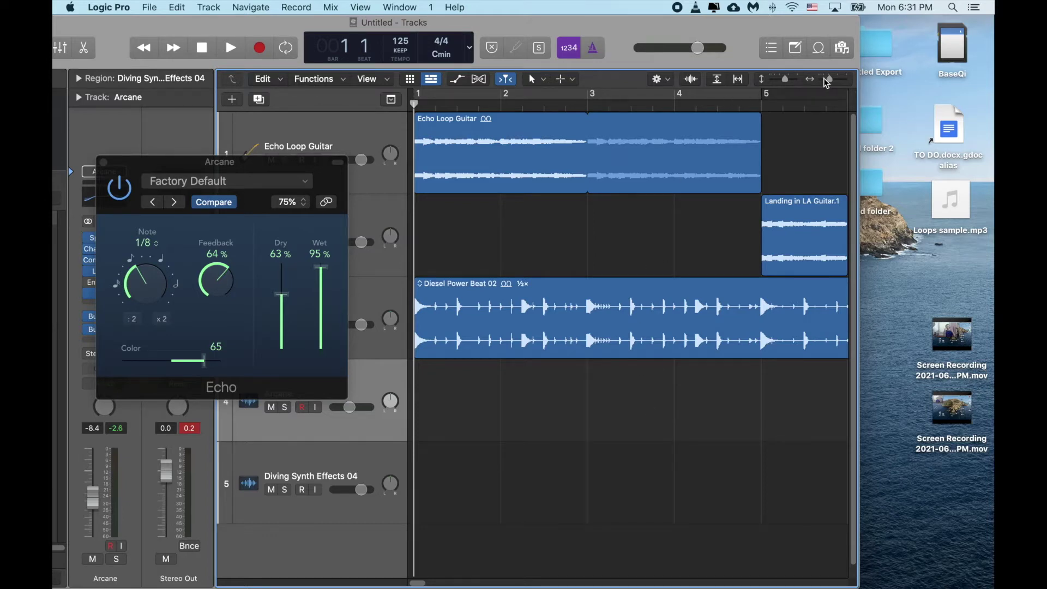
drag(828, 80, 827, 80)
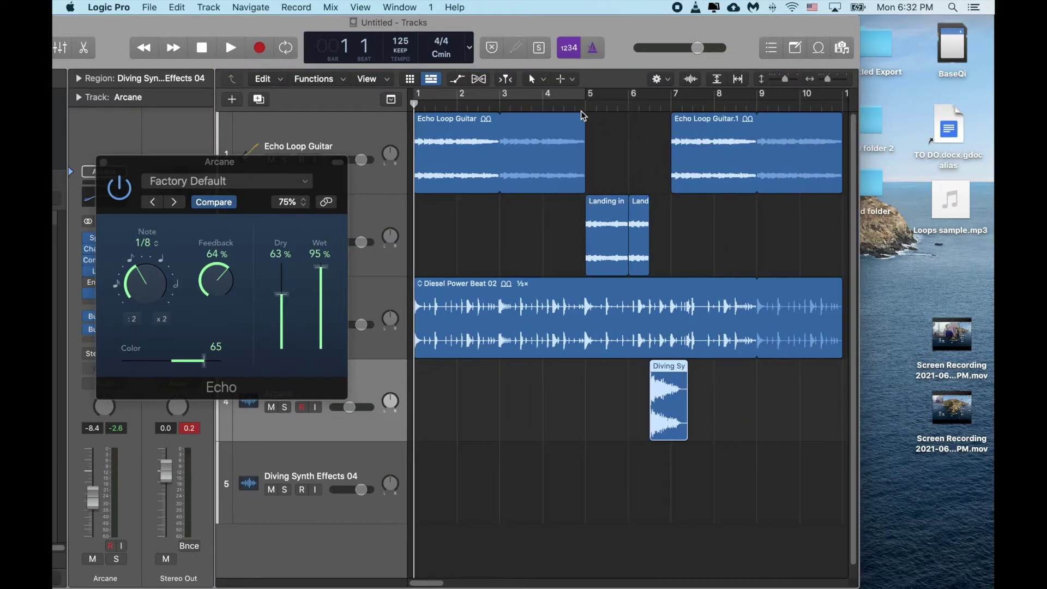
click(545, 103)
click(231, 48)
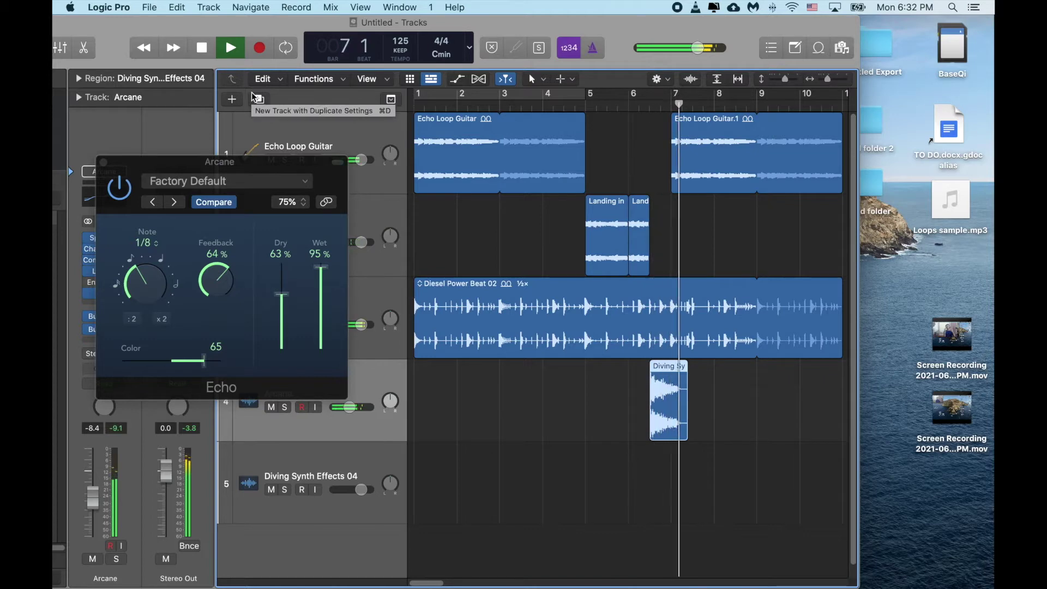
click(104, 163)
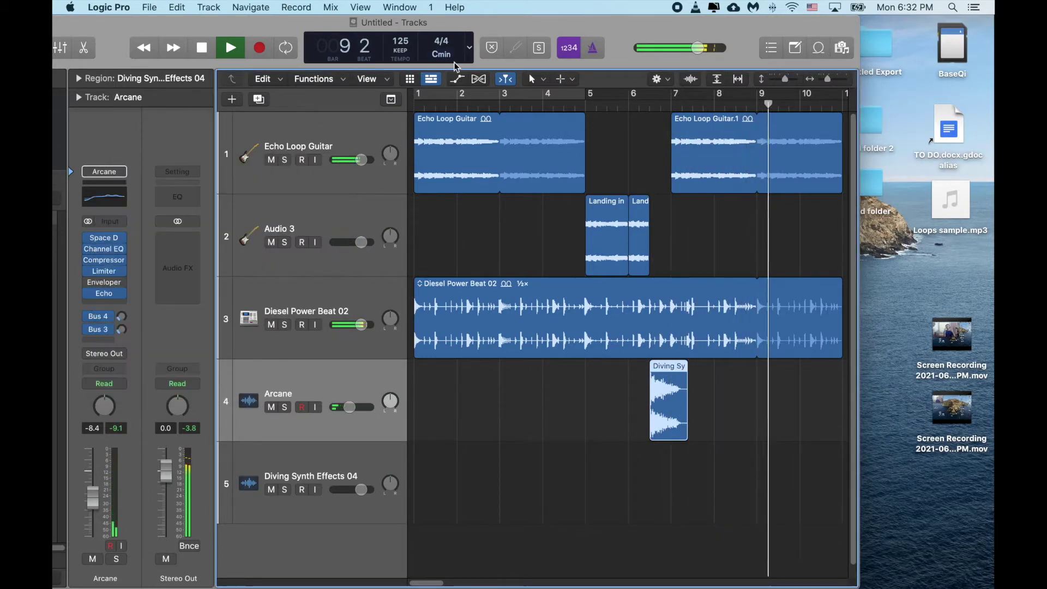
key(space)
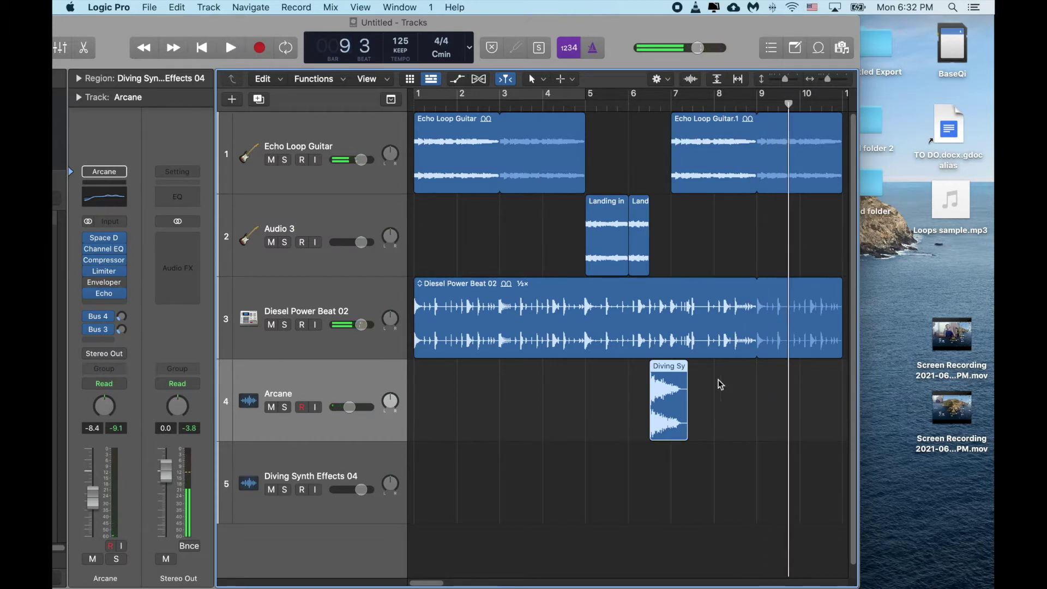
Select the Diesel Power Beat 02 track and insert a stereo ChromaVerb reverb in its empty audio effect slot.
click(351, 288)
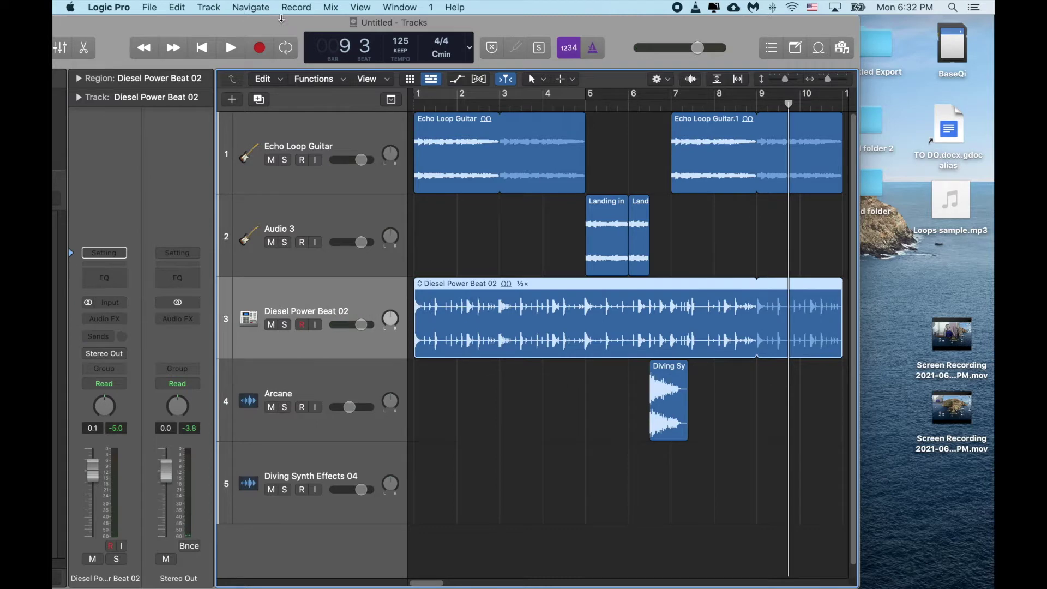
drag(281, 19, 436, 9)
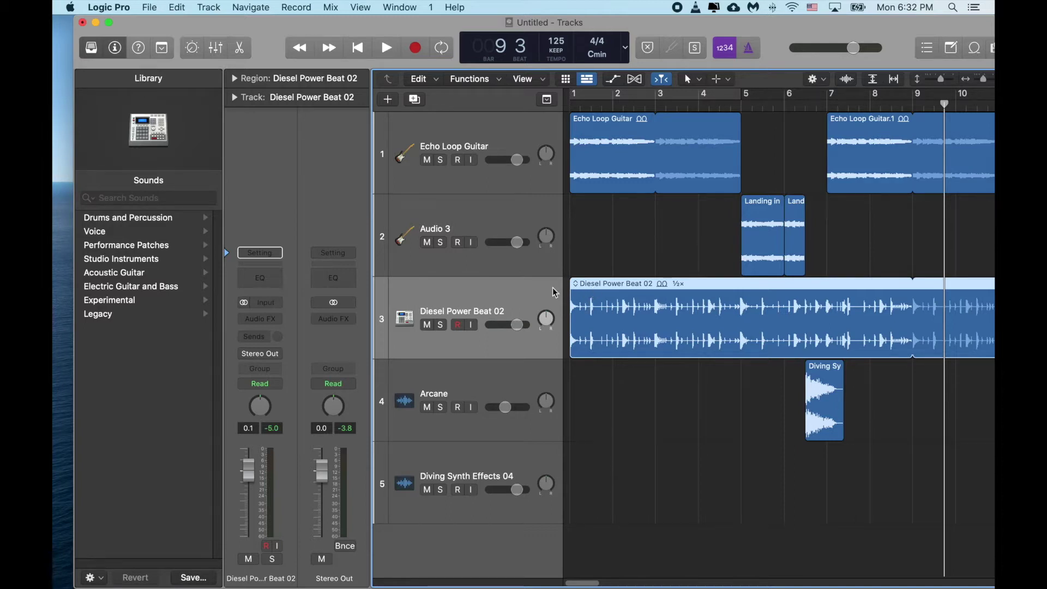
click(251, 320)
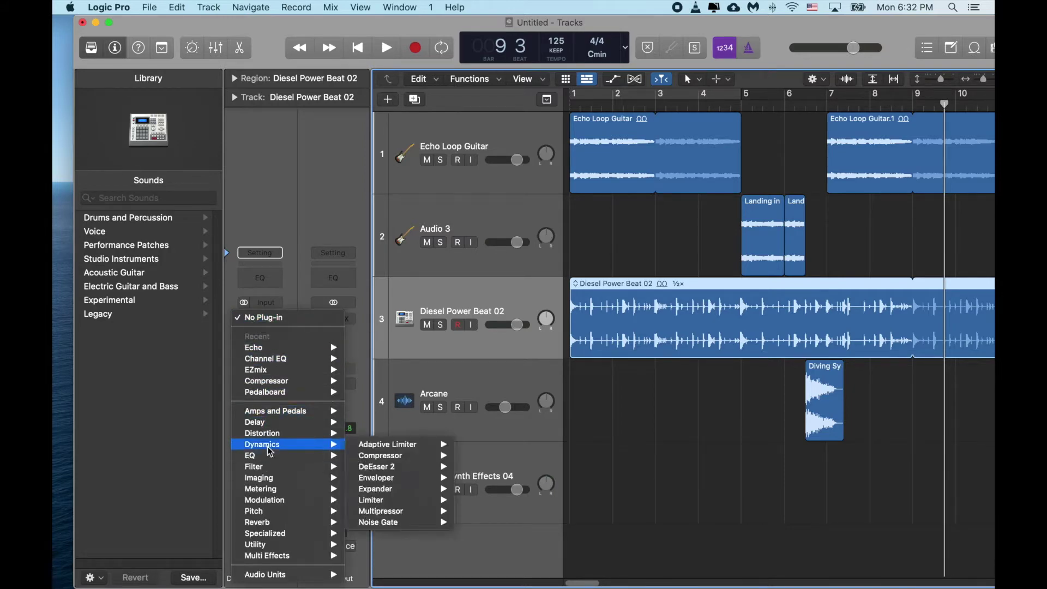
mouse_move(286, 524)
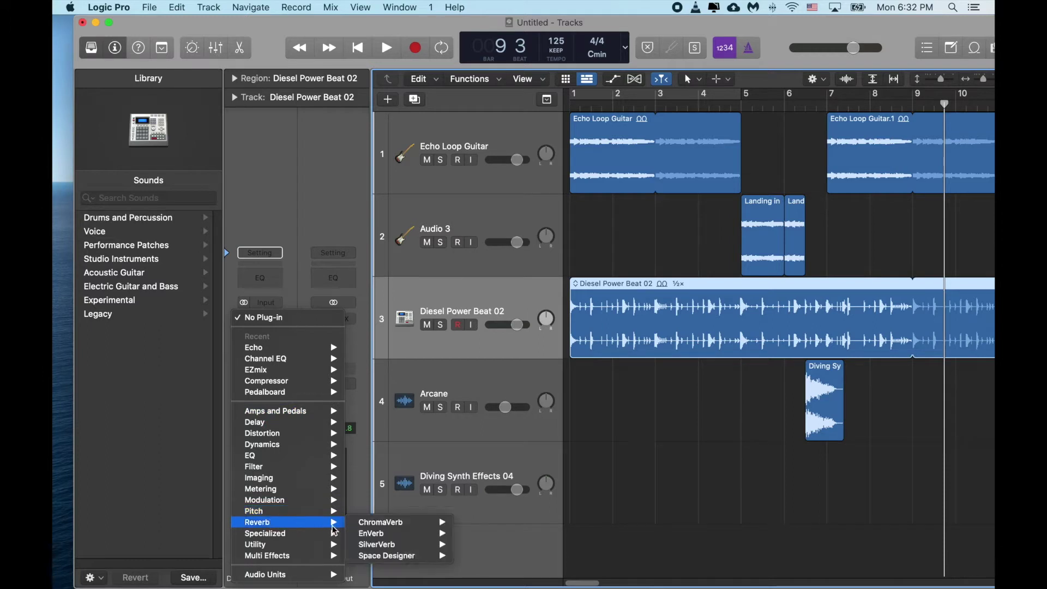
mouse_move(382, 545)
mouse_move(384, 525)
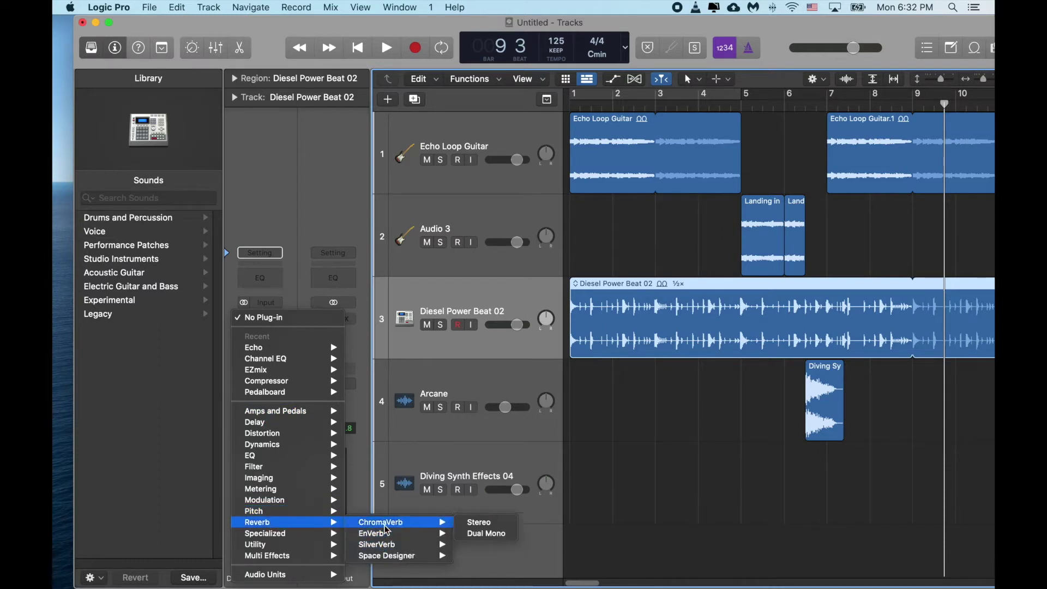
click(472, 523)
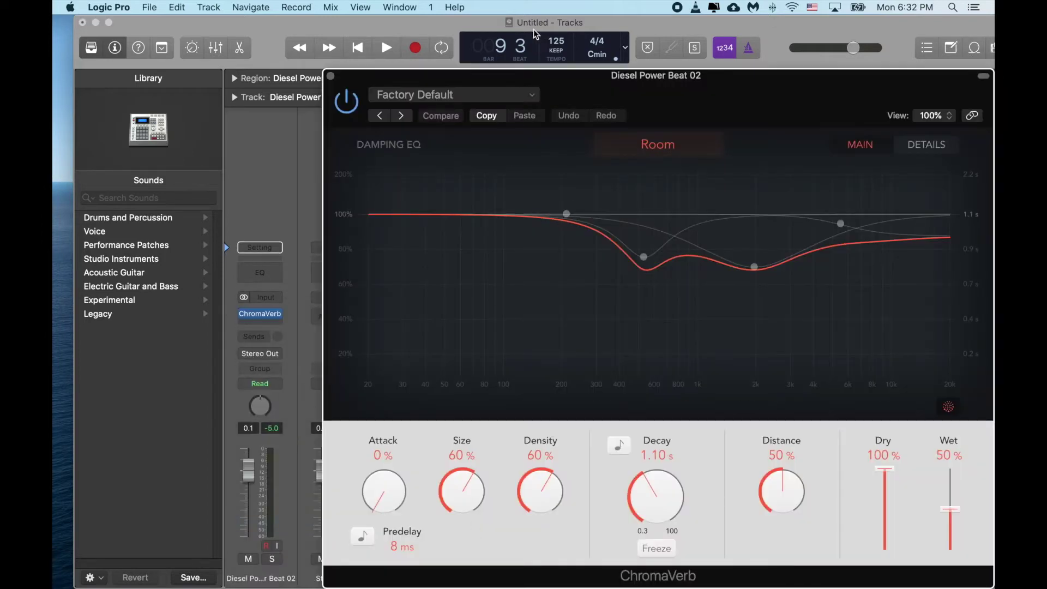
Move the ChromaVerb window clear of the arrangement and track controls, and place the playhead just after bar 3.
drag(512, 80, 292, 28)
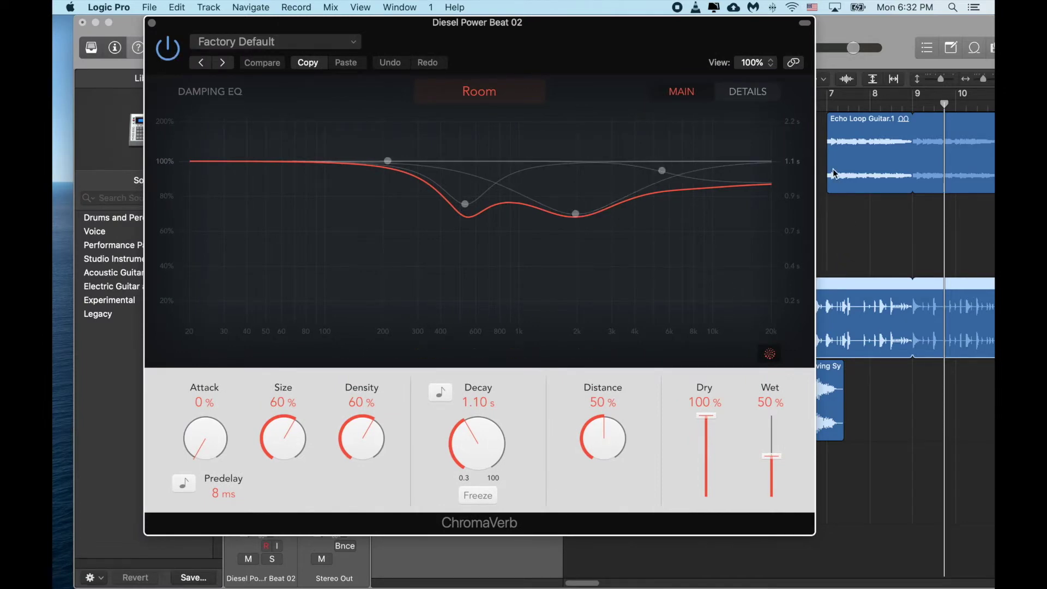
drag(649, 34, 332, 31)
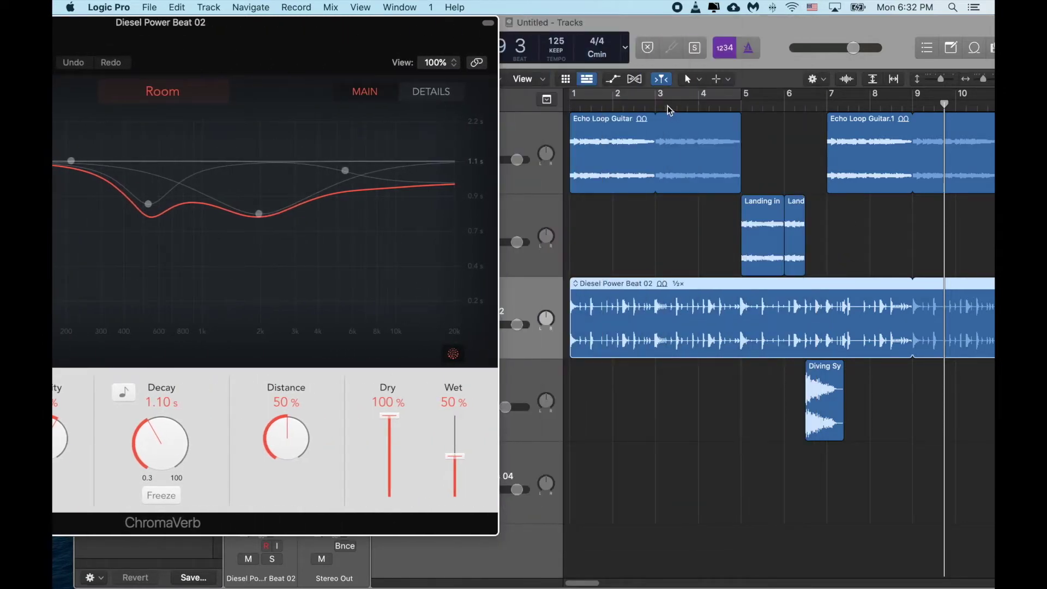
click(522, 52)
drag(191, 50, 246, 391)
click(635, 244)
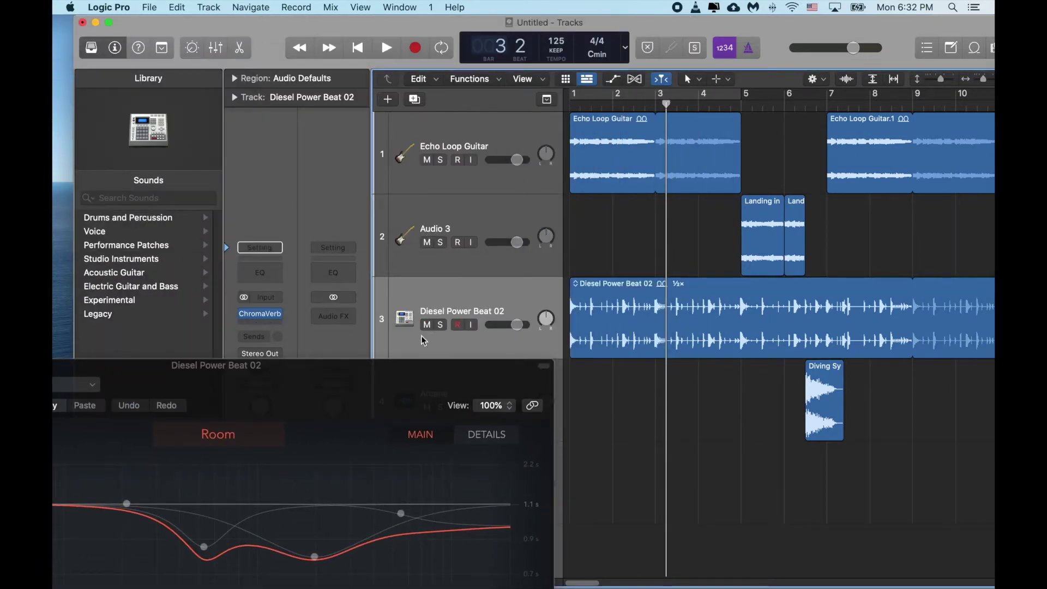
drag(413, 364, 228, 201)
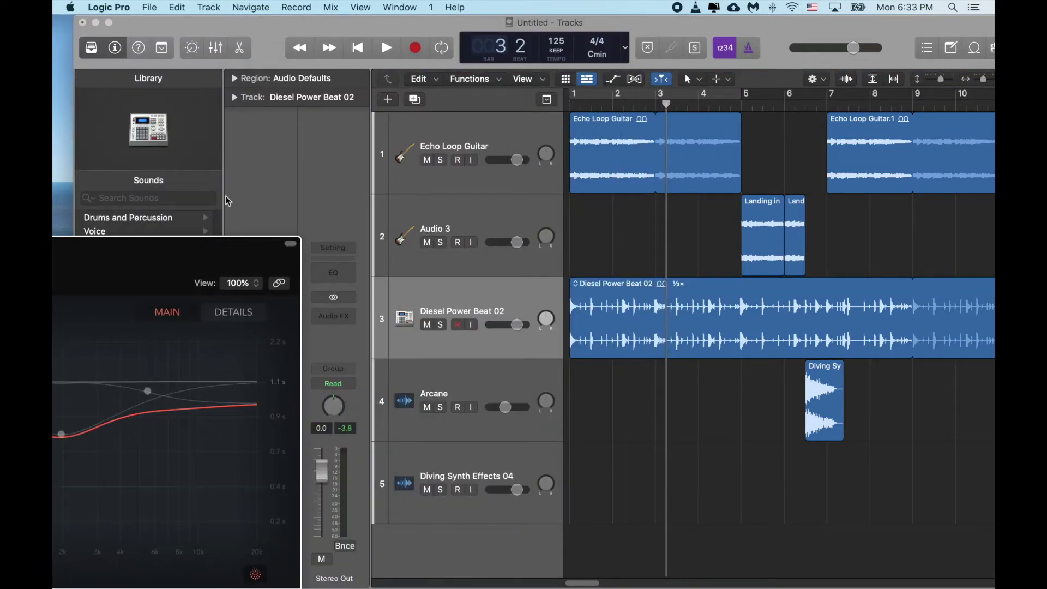
Mute every track except Diesel Power Beat 02 and play the beat on its own, restarting from the beginning.
click(427, 160)
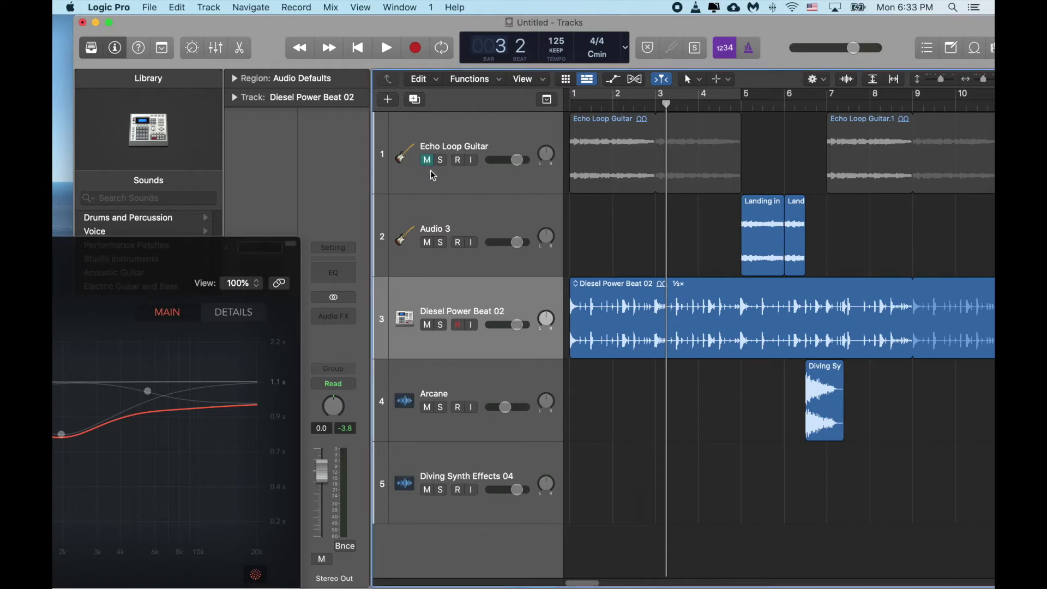
click(427, 243)
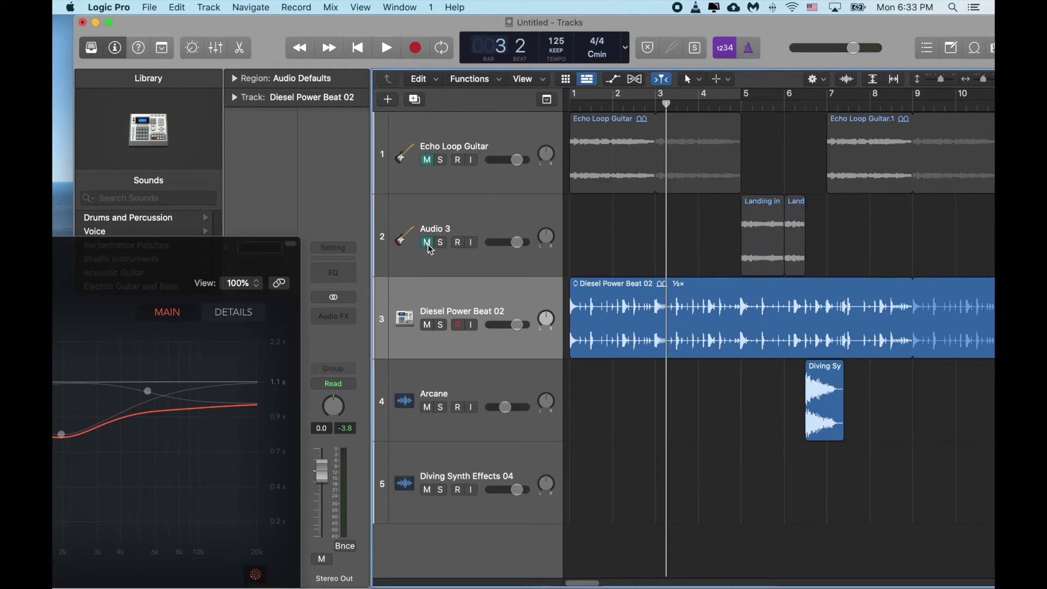
click(427, 409)
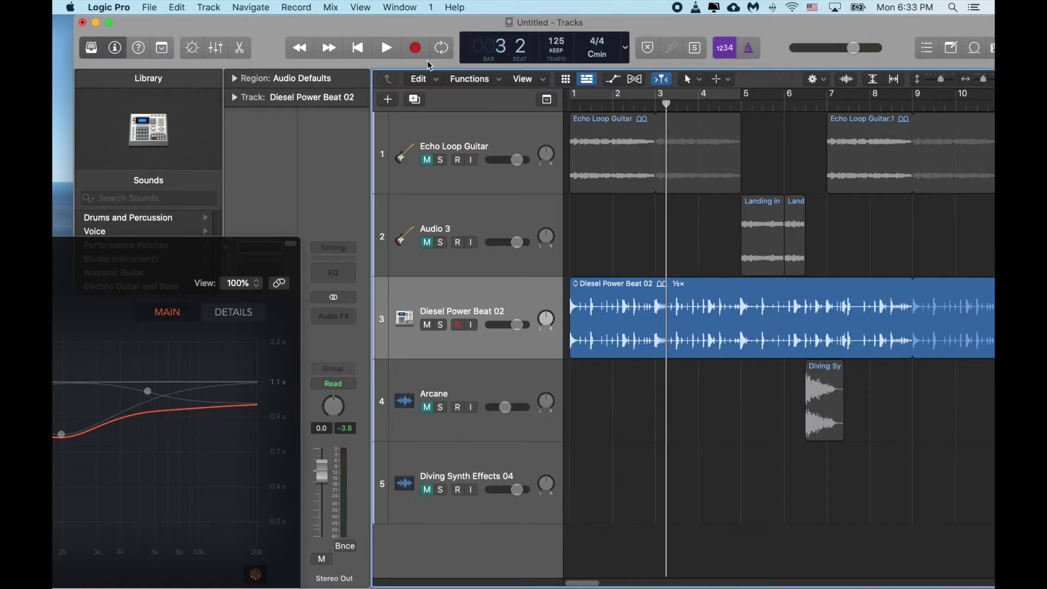
click(386, 48)
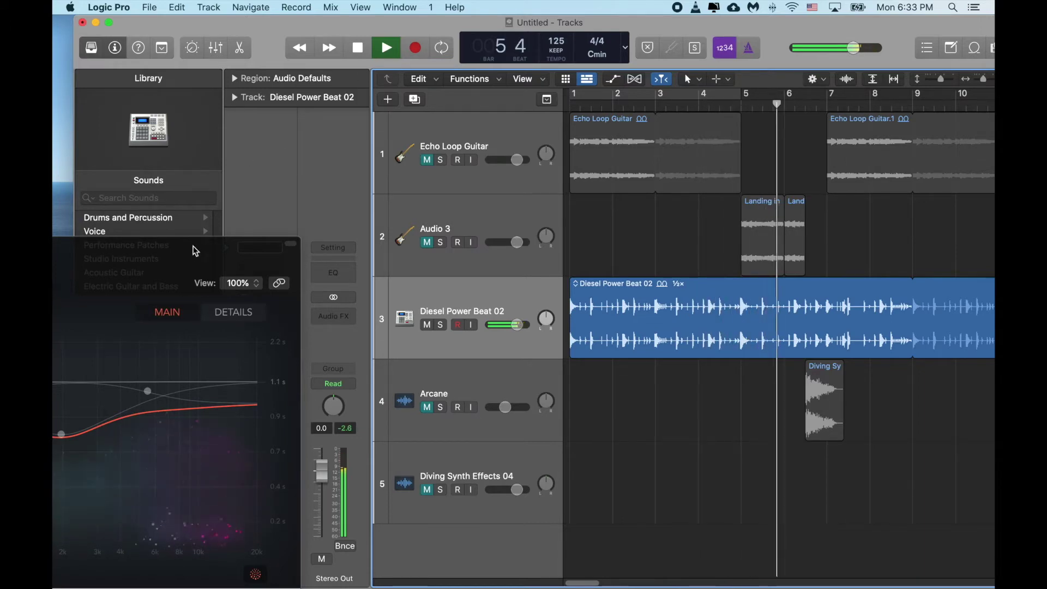
key(Return)
In ChromaVerb, raise the damping EQ near 600 Hz, move the low shelf to 4200 Hz at ratio 2.00, and set Decay 0.92 s and Density 93%.
drag(161, 251, 621, 146)
drag(411, 318, 423, 250)
drag(334, 275, 588, 257)
drag(423, 548, 417, 560)
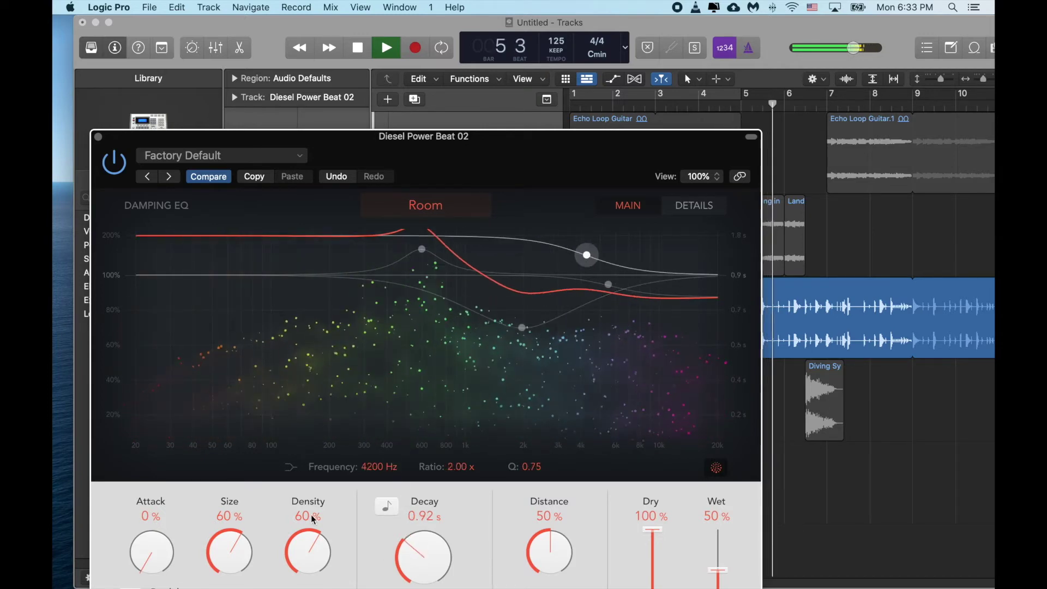
drag(318, 540, 316, 467)
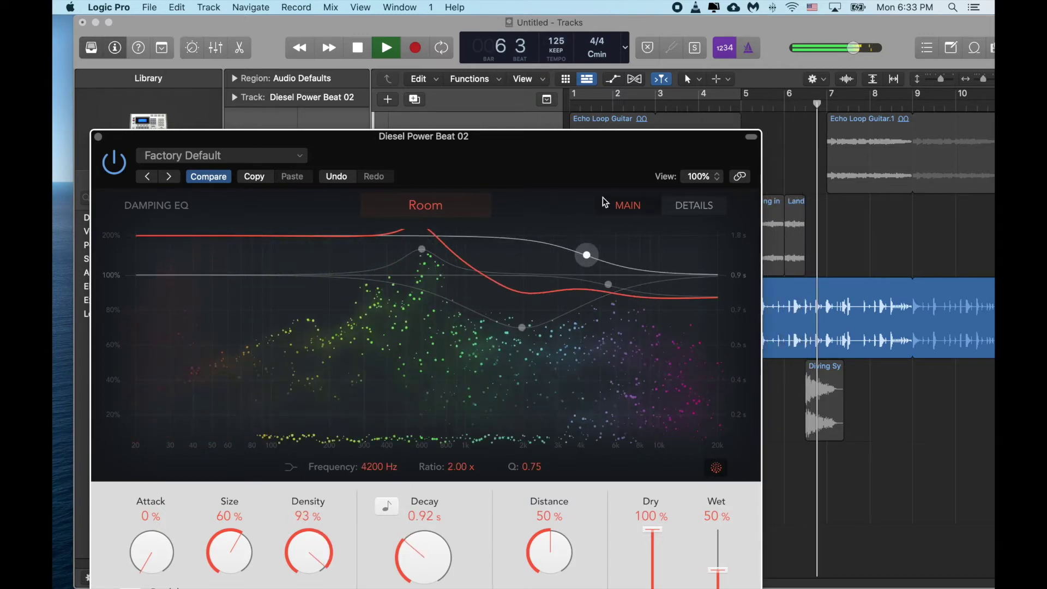
Close the ChromaVerb window, stop playback, and return the arrangement view to bar 1.
drag(605, 138, 647, 126)
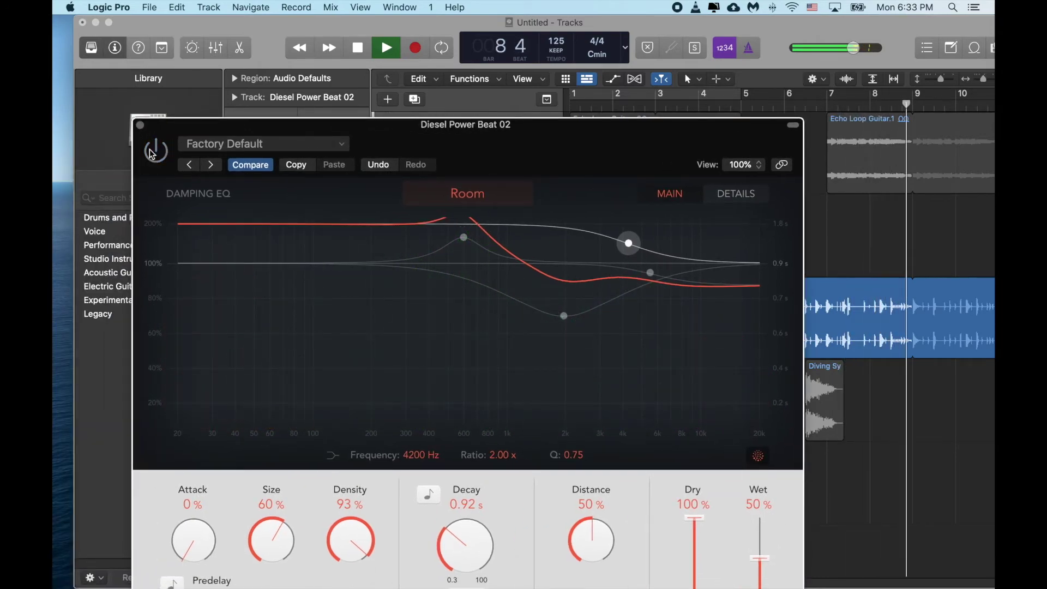
click(139, 125)
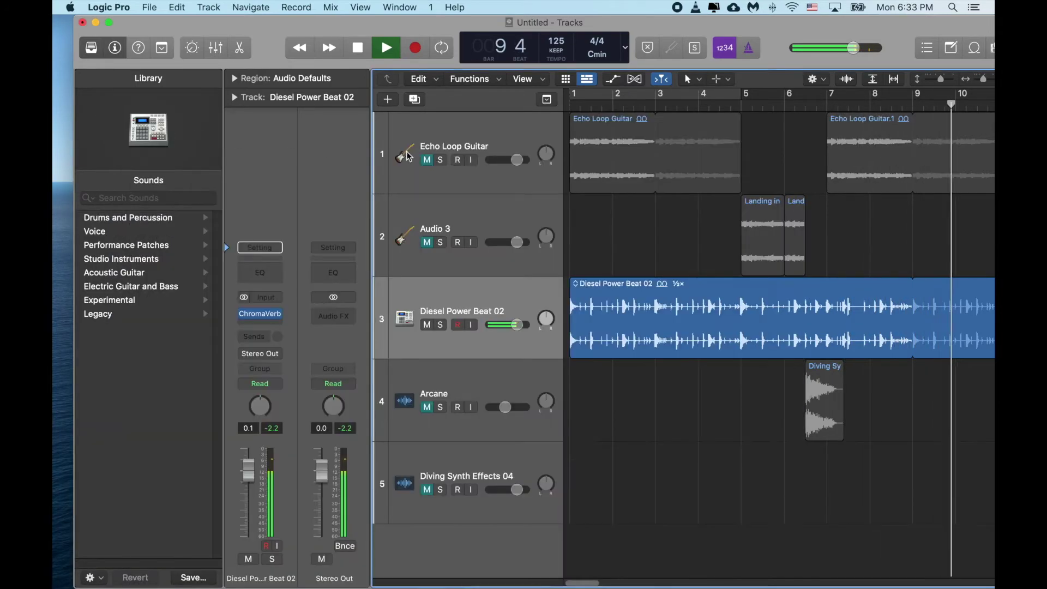
key(space)
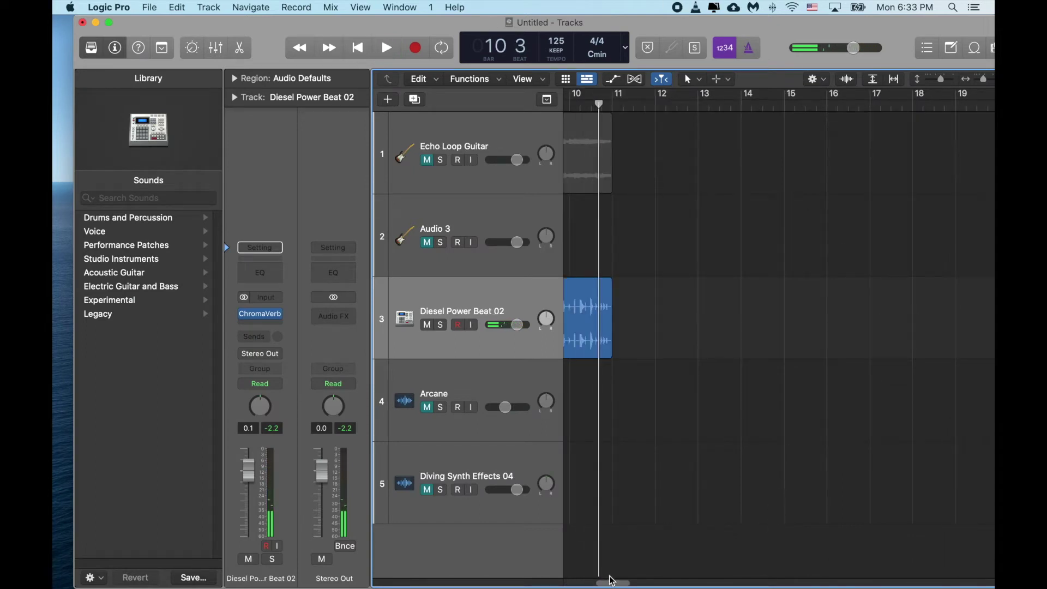
drag(612, 583, 551, 582)
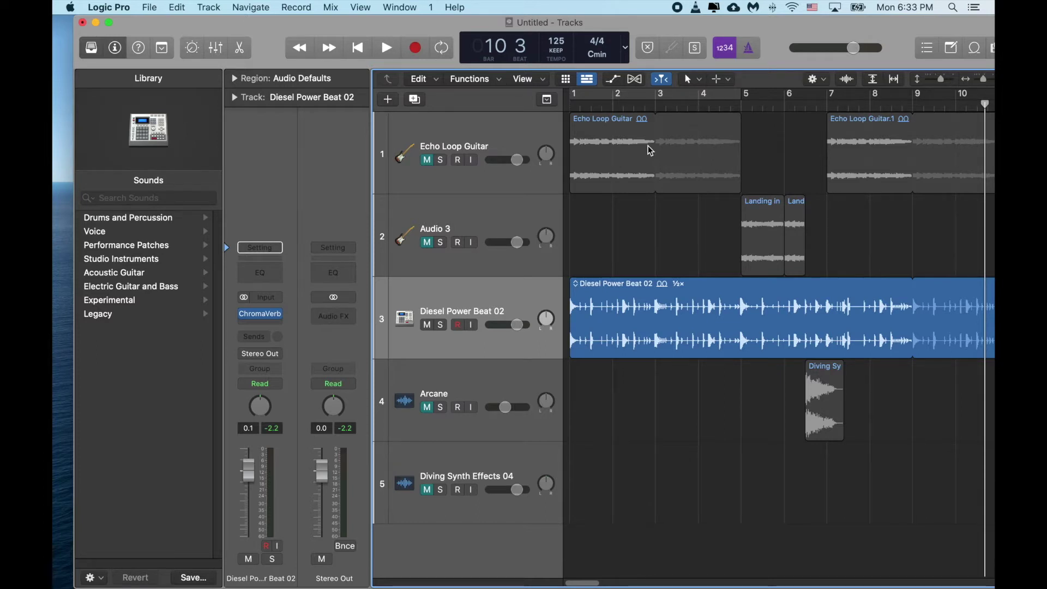
Place the playhead at bar 2 and unmute the Echo Loop Guitar, Audio 3, Arcane and Diving Synth Effects 04 tracks.
click(610, 105)
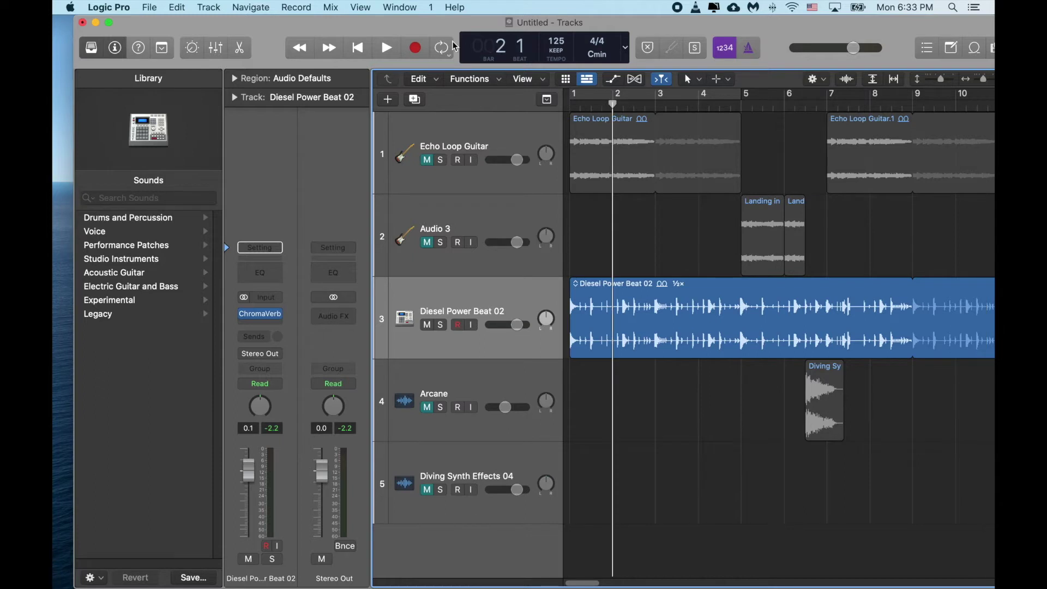
click(428, 162)
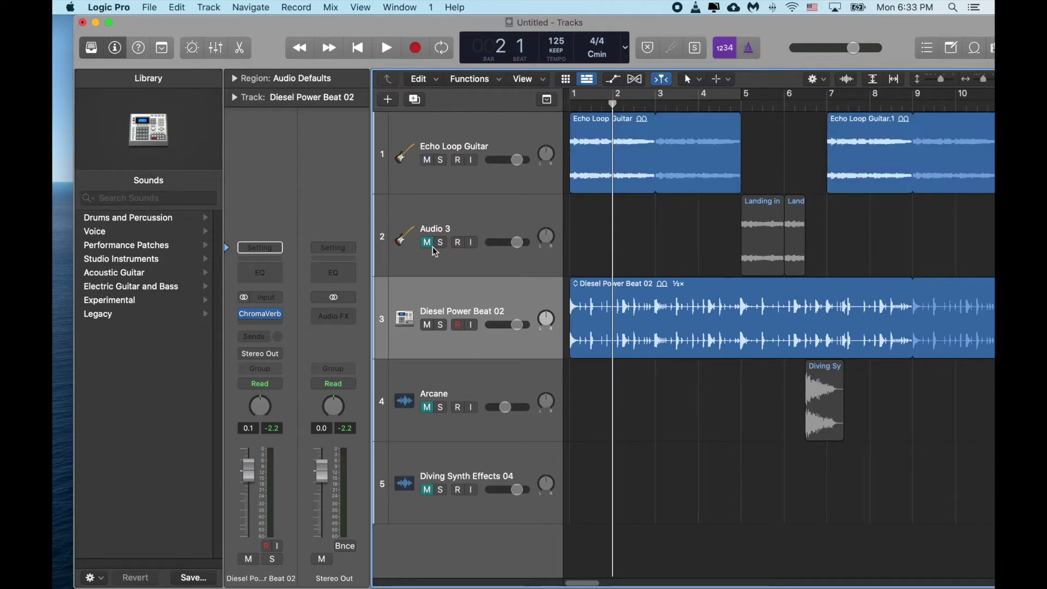
click(428, 243)
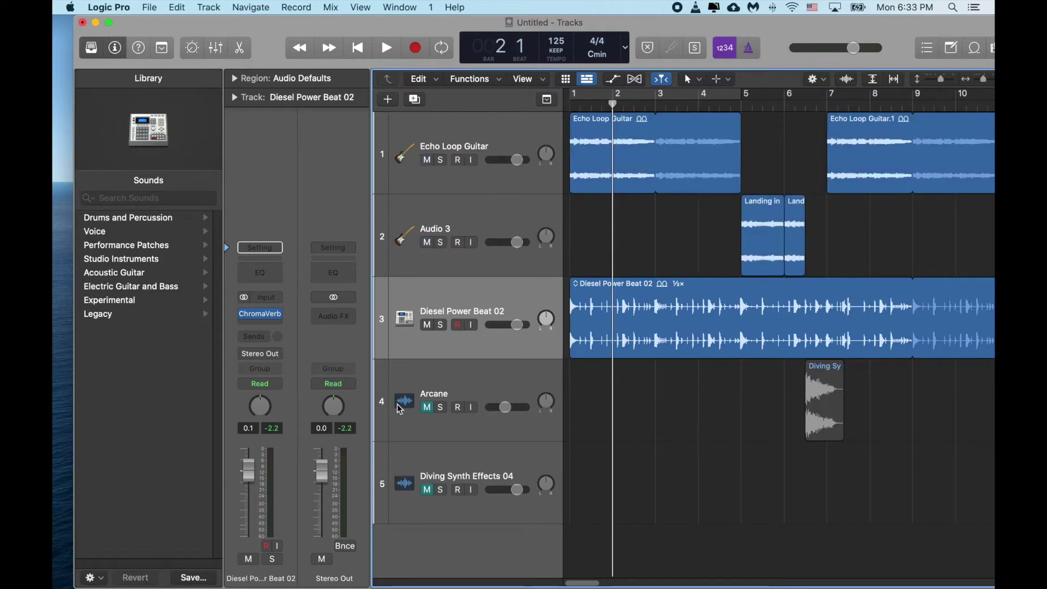
click(427, 408)
click(428, 490)
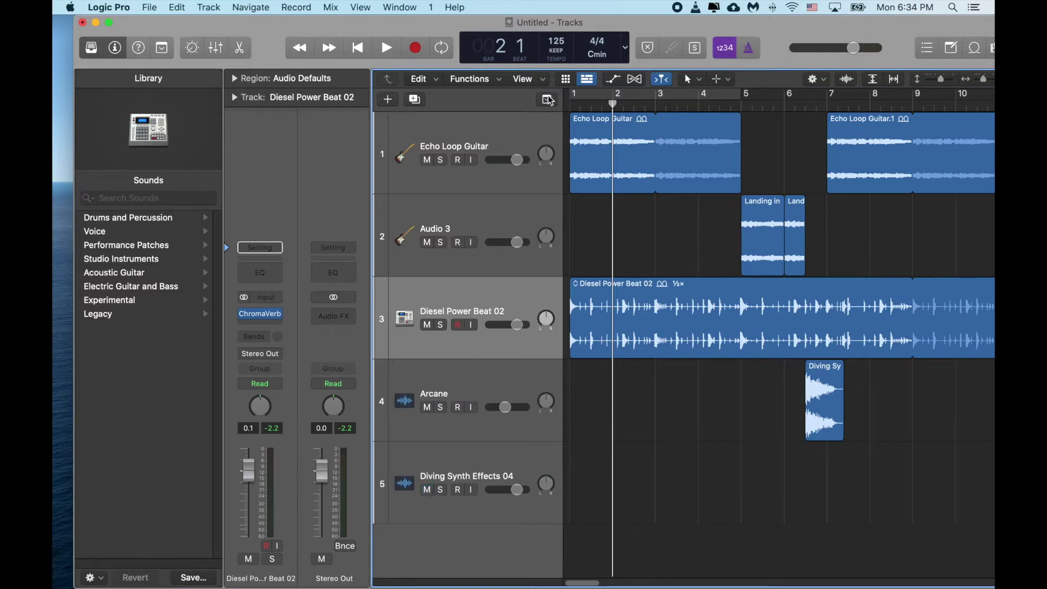
Play the full arrangement from bar 2 to nearly bar 9 to hear the reverb in the mix, and stop playback.
click(382, 47)
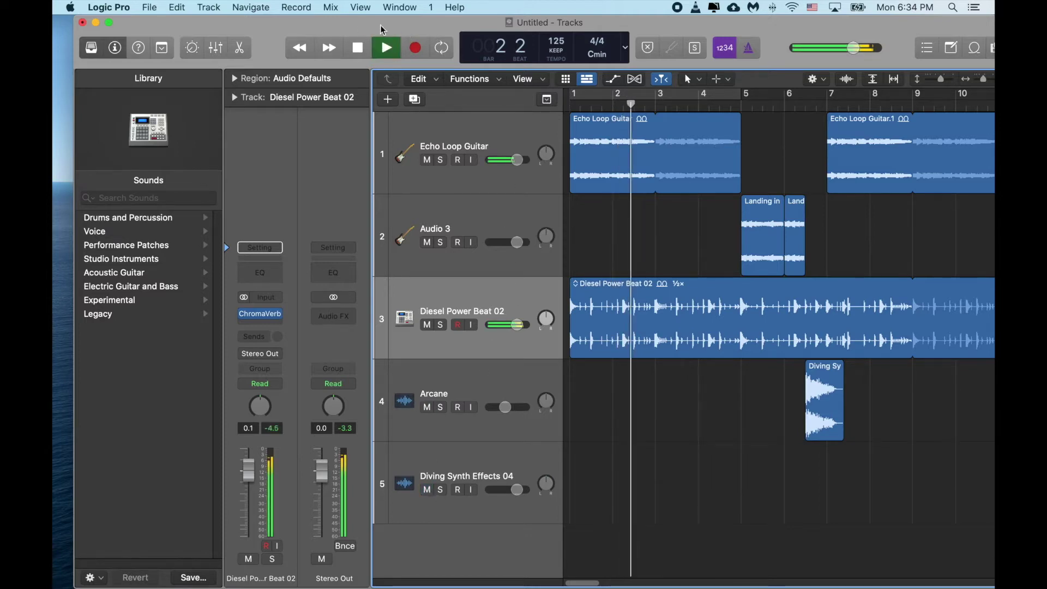
drag(335, 28, 212, 29)
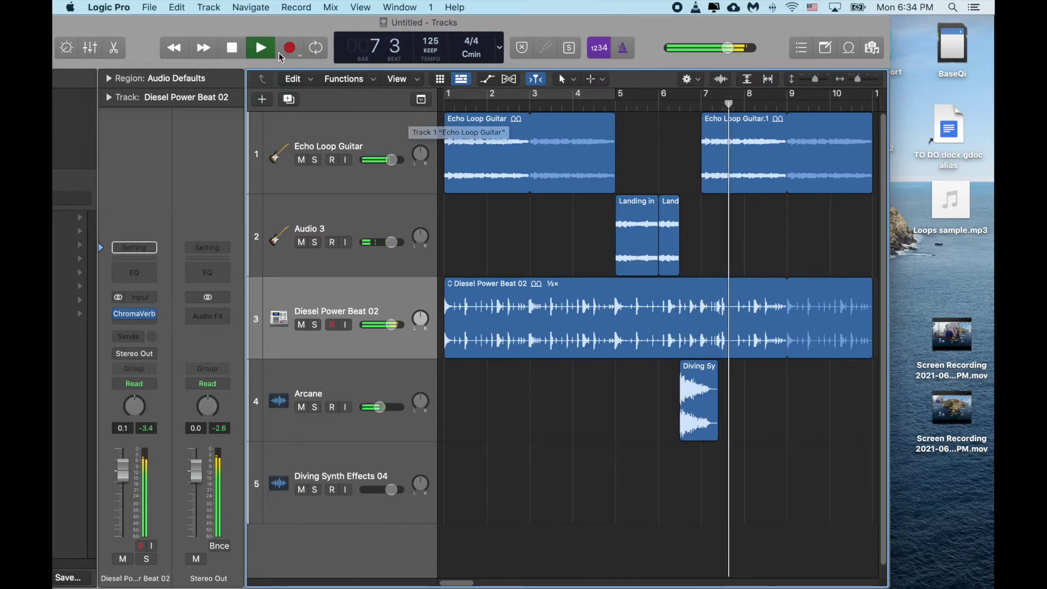
drag(285, 30, 327, 31)
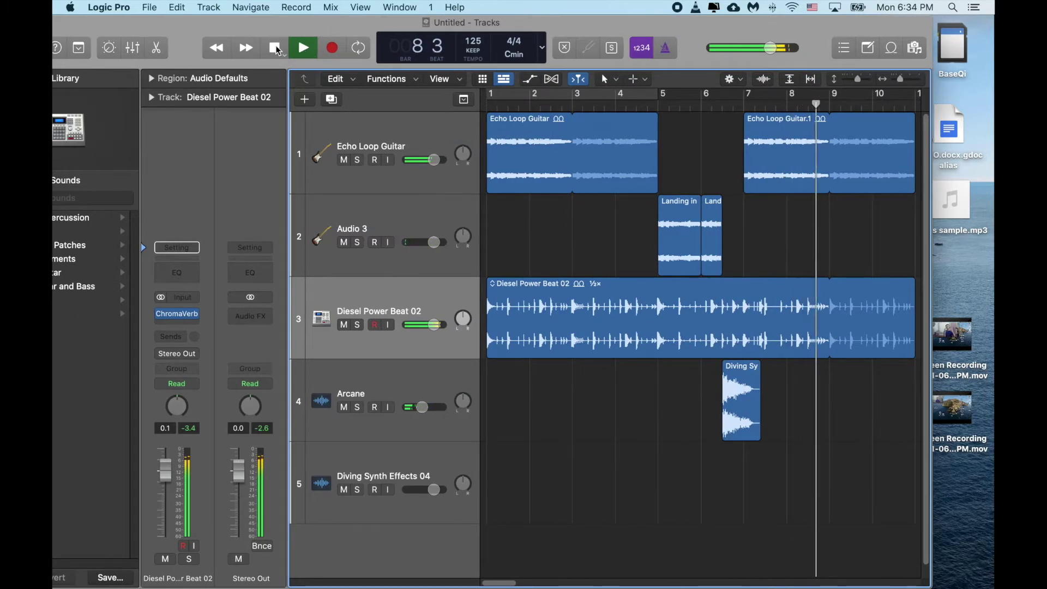
key(space)
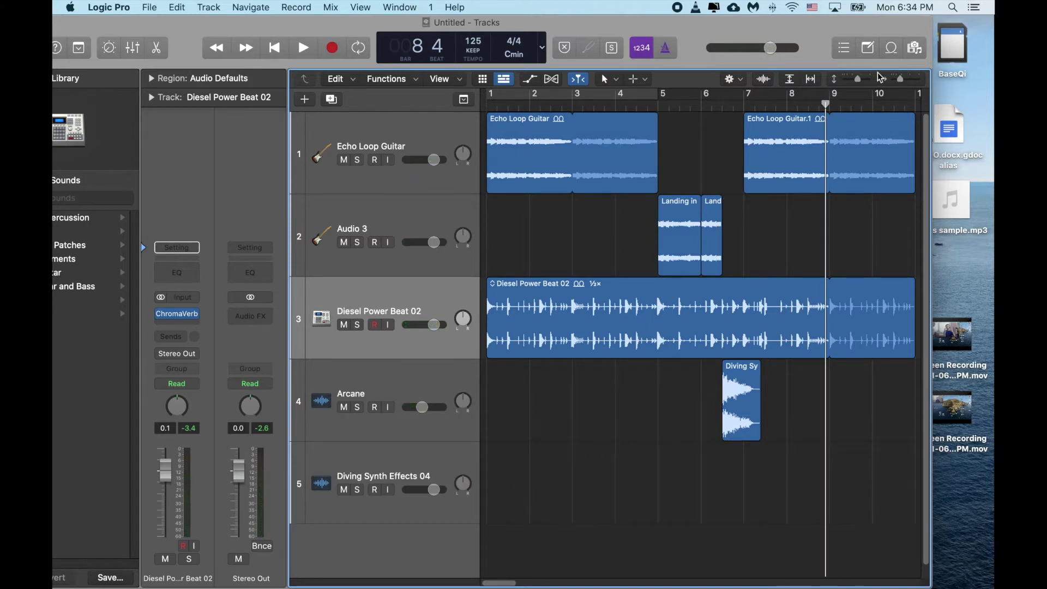
Zoom the timeline out horizontally and delete the empty Diving Synth Effects 04 track.
drag(899, 80, 896, 85)
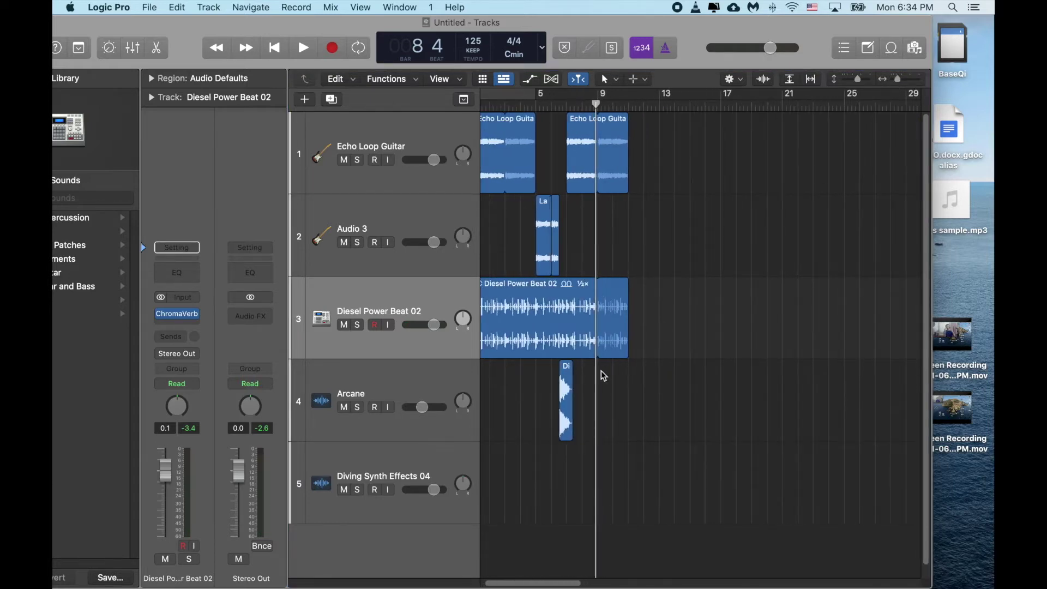
click(404, 456)
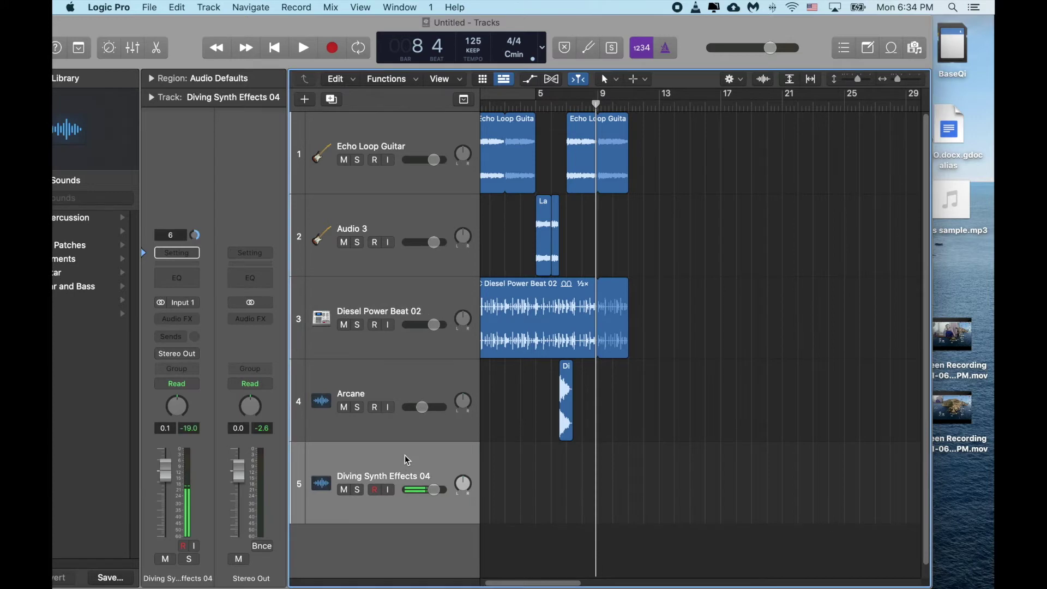
right_click(404, 454)
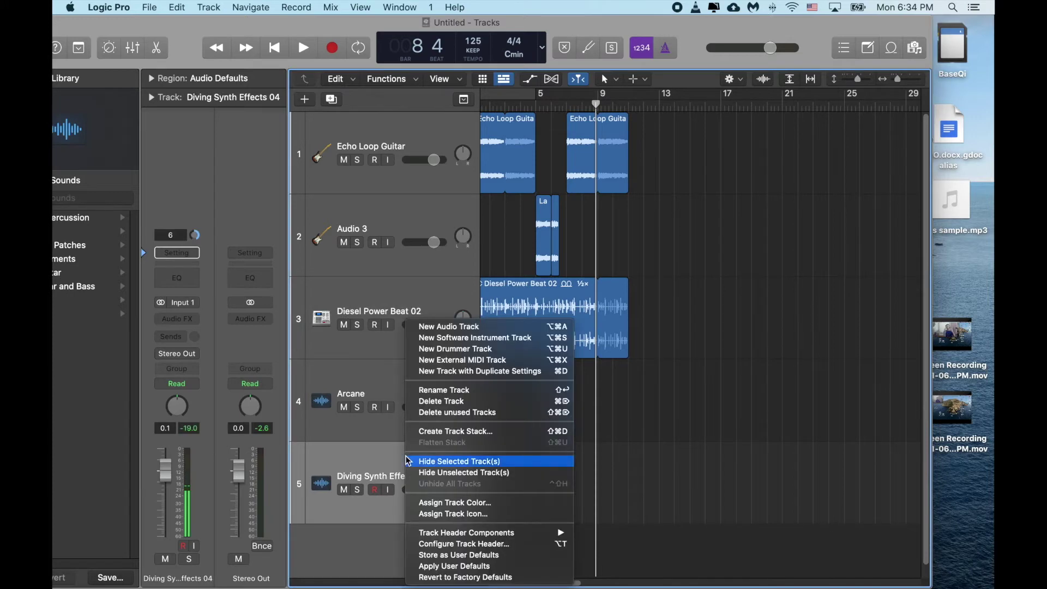
click(457, 403)
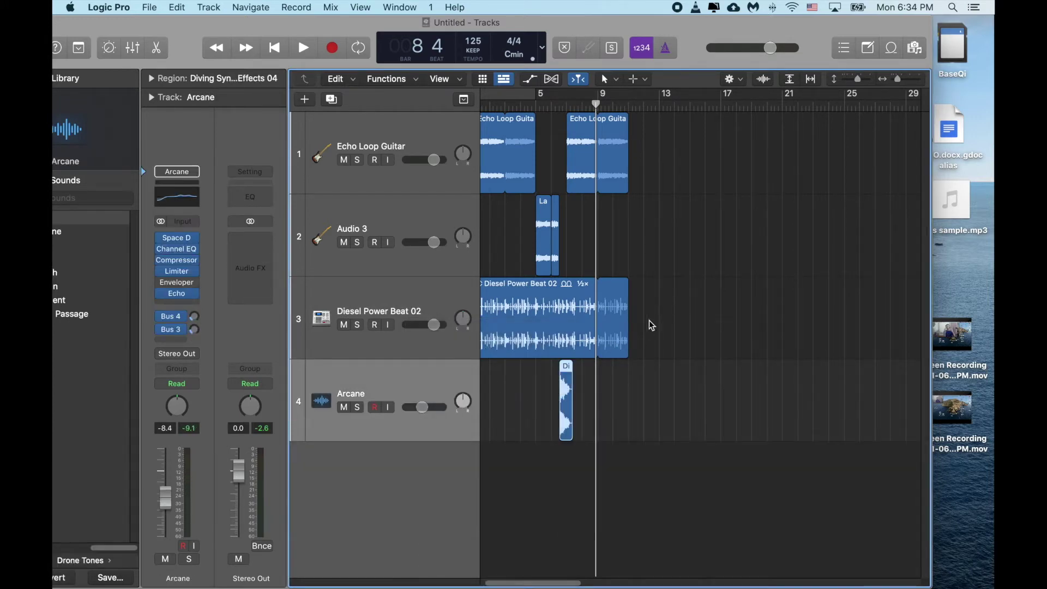
Open the Loop Browser, clear the Synths filter, and filter the loops by the Elec Piano instrument.
click(897, 52)
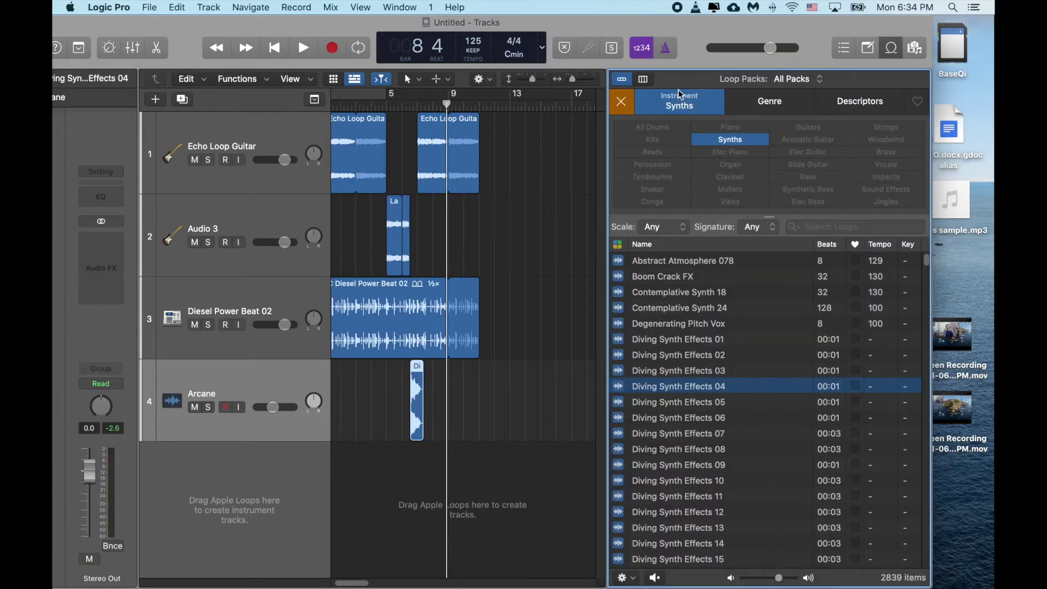
click(629, 107)
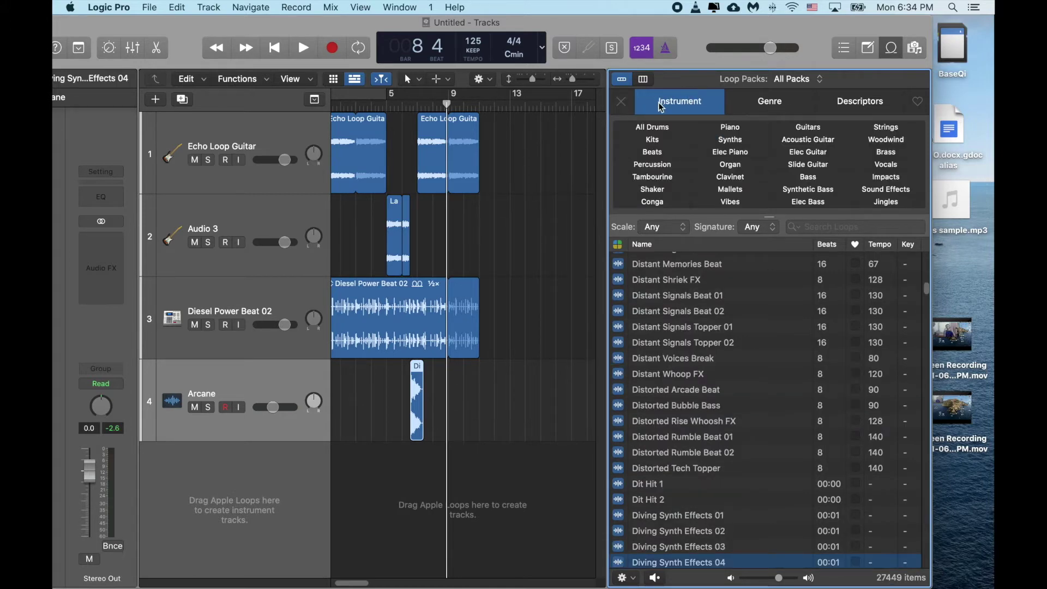
click(730, 155)
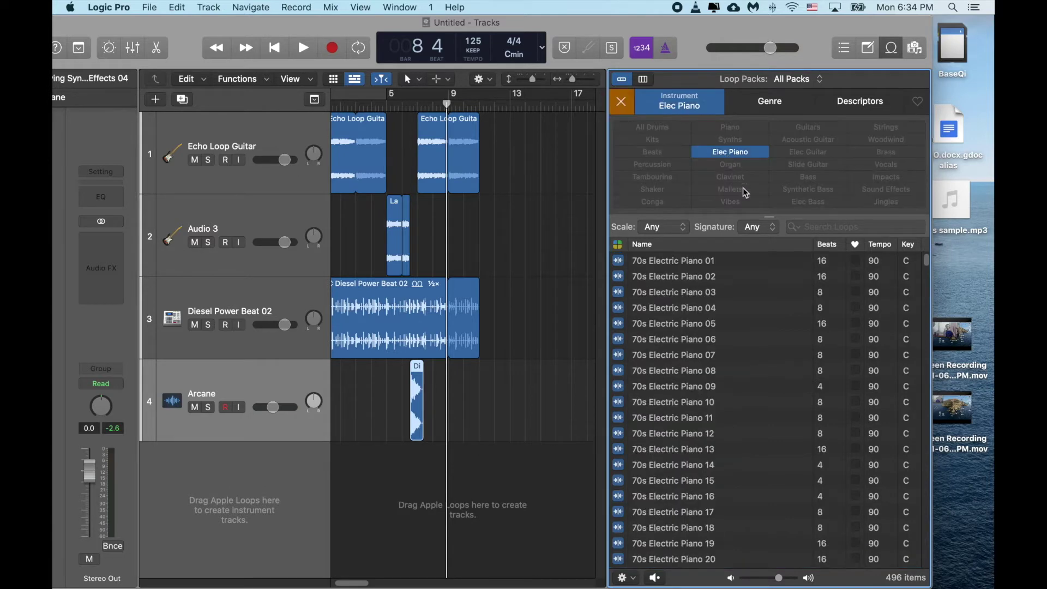
Filter the electric piano loops by the Hip Hop genre and preview Ambition Electric Piano, Record Bin Electric Piano 04 and Sampled and Chopped Electric Piano 06.
click(760, 117)
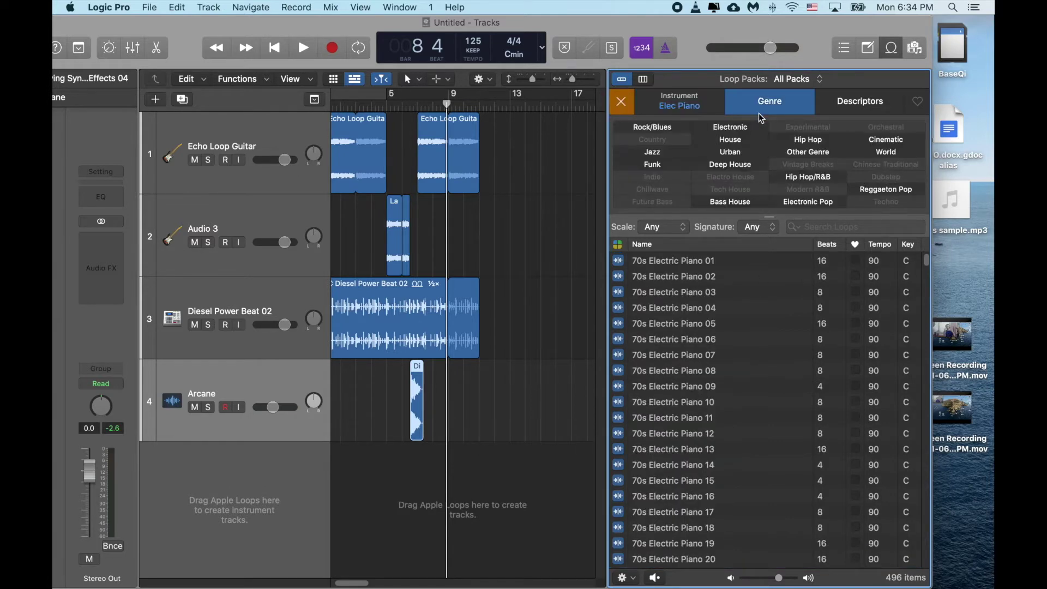
click(791, 140)
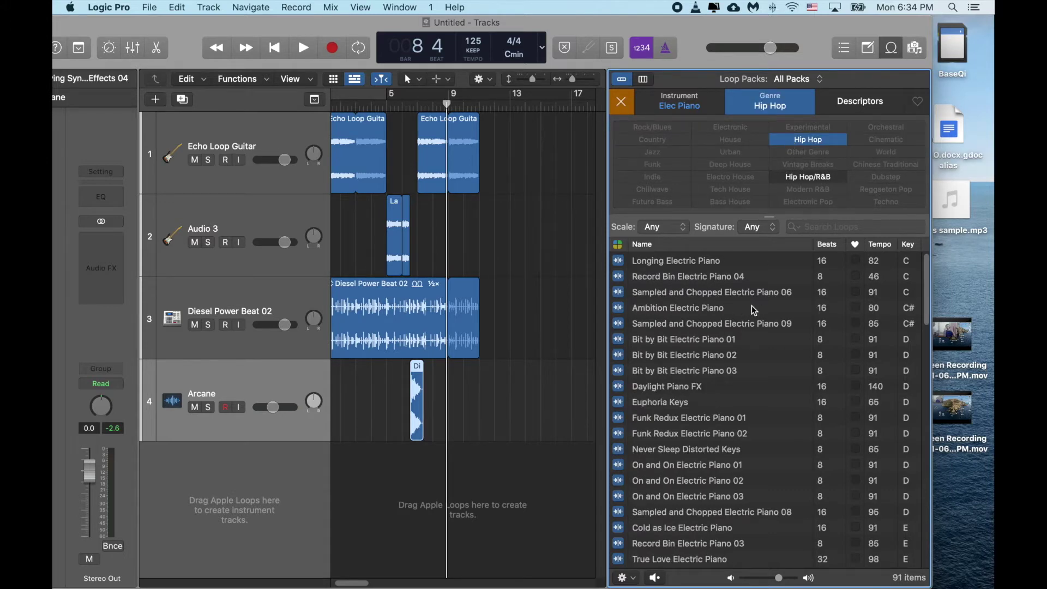
click(670, 312)
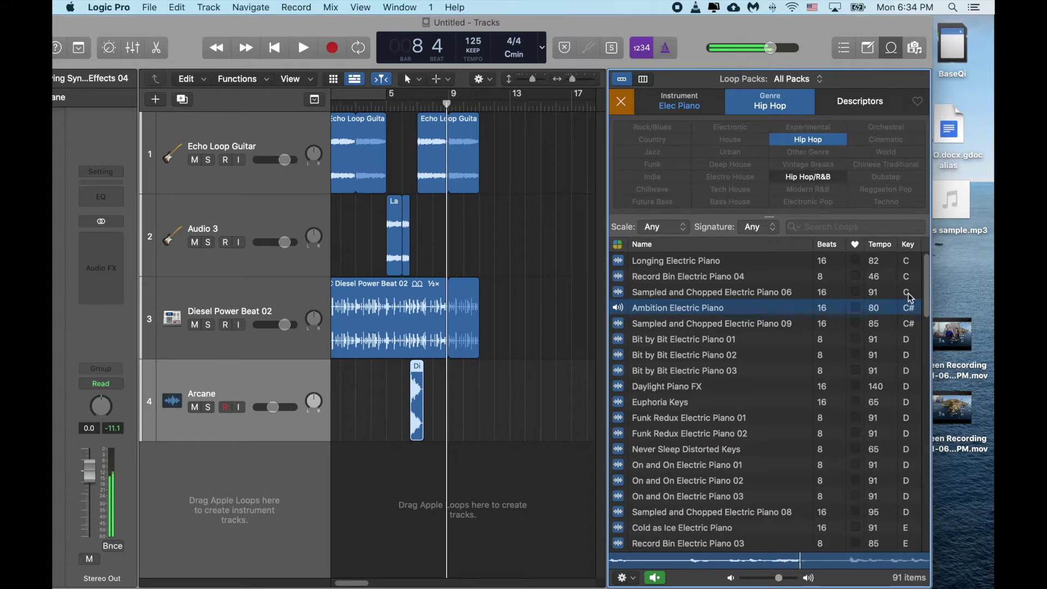
click(699, 281)
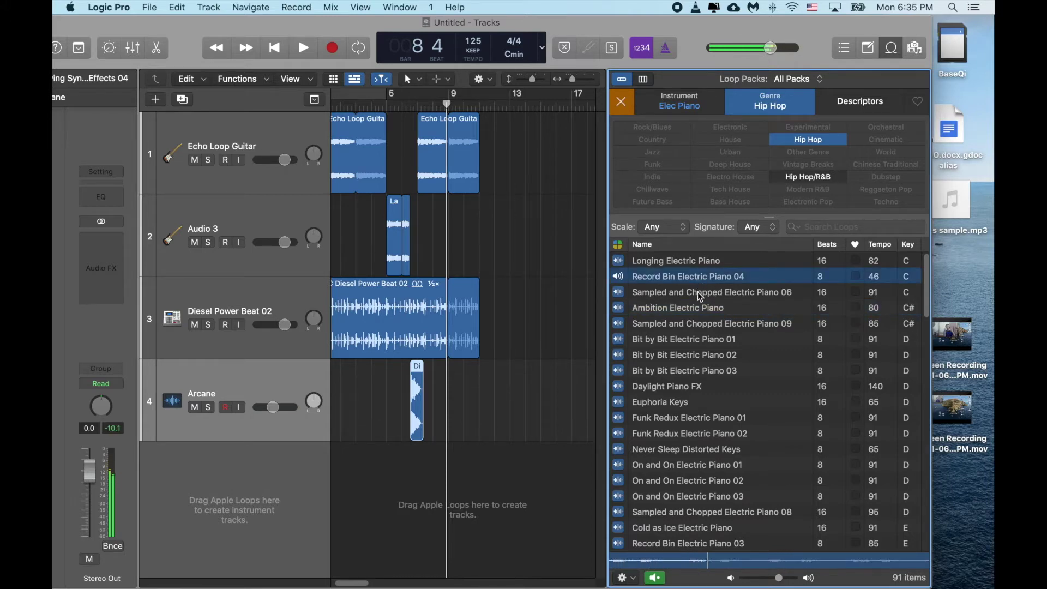
click(700, 297)
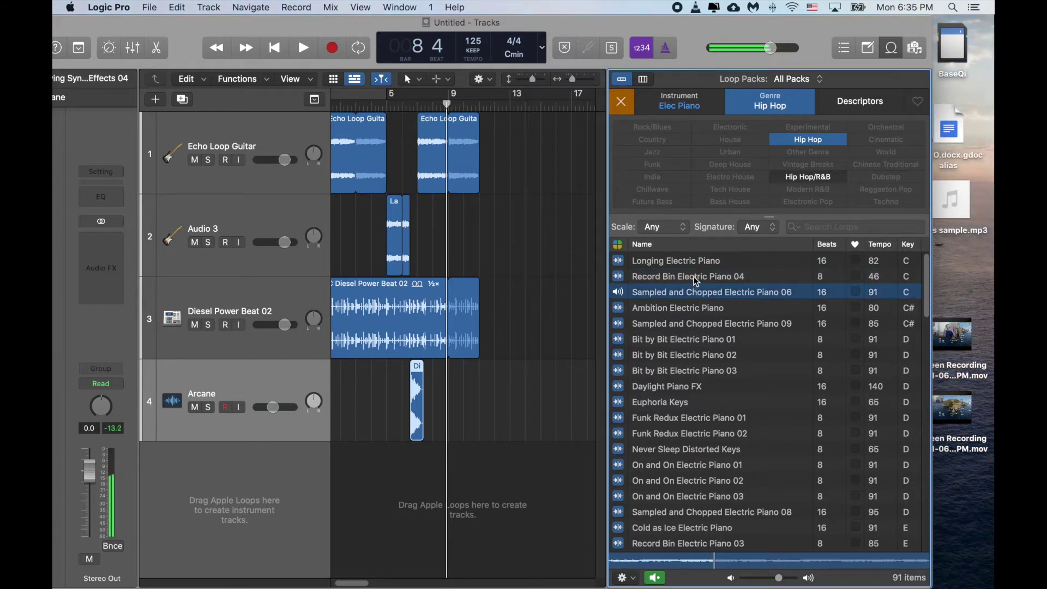
Preview Record Bin Electric Piano 04 again and add it on a new track at bar 11, where the Diesel Power Beat 02 loop ends.
click(665, 278)
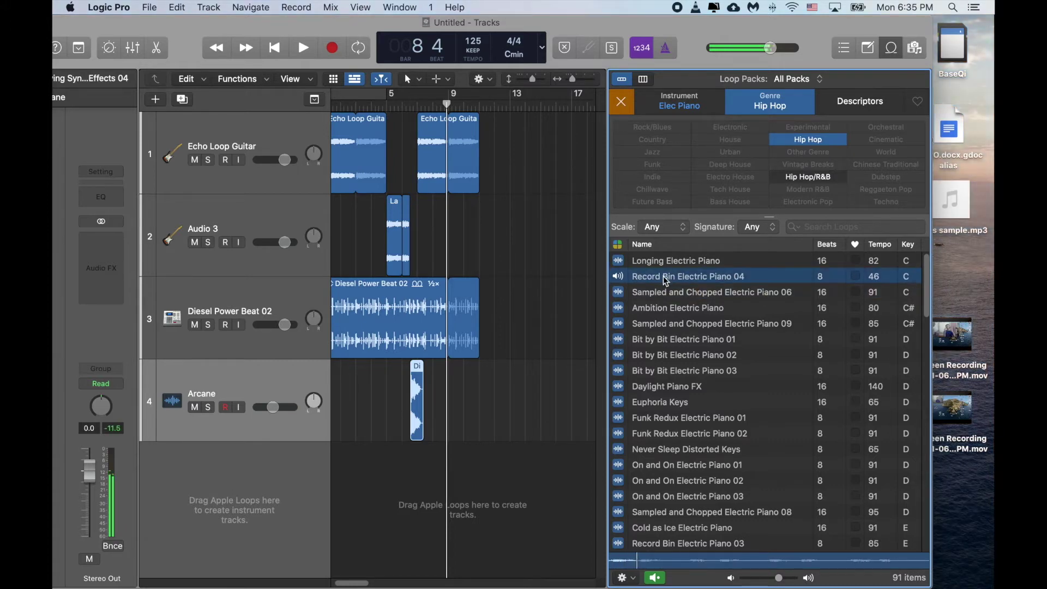
click(665, 285)
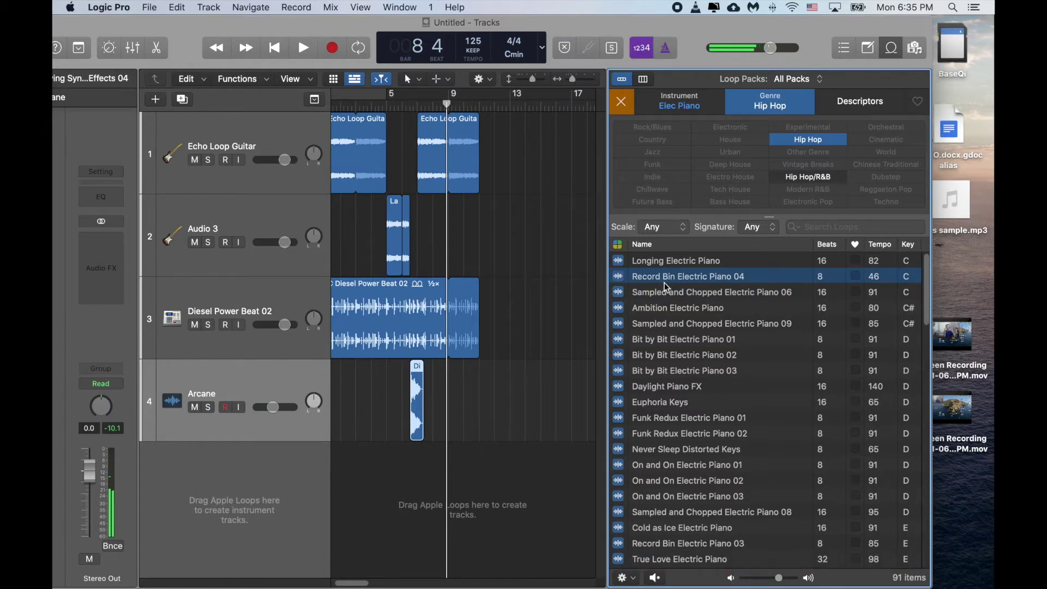
drag(666, 285, 473, 488)
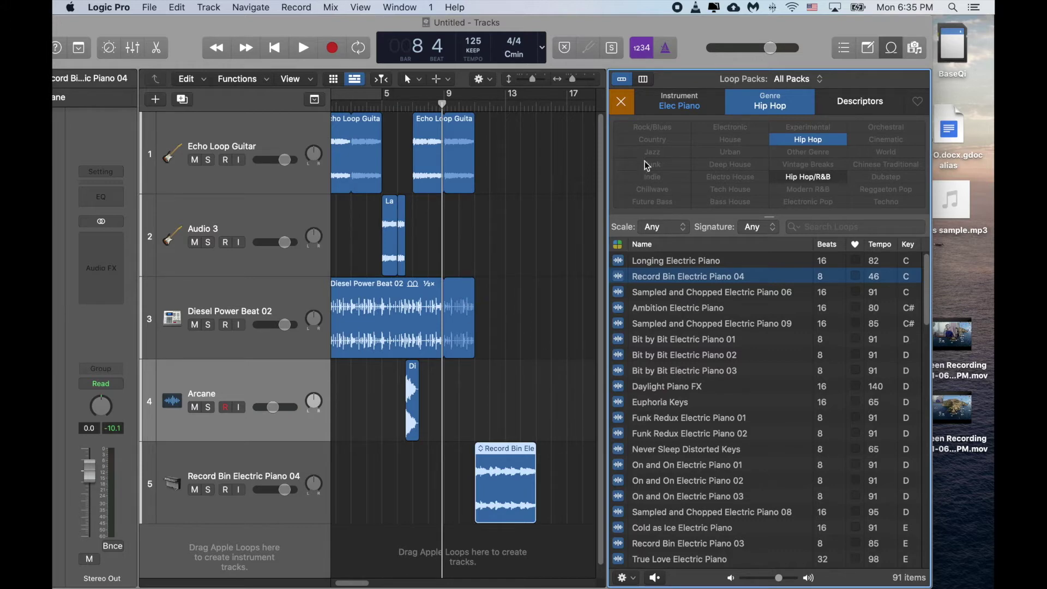
Clear the loop filters and filter by the Beats instrument, the Hip Hop genre and the Relaxed descriptor.
click(619, 104)
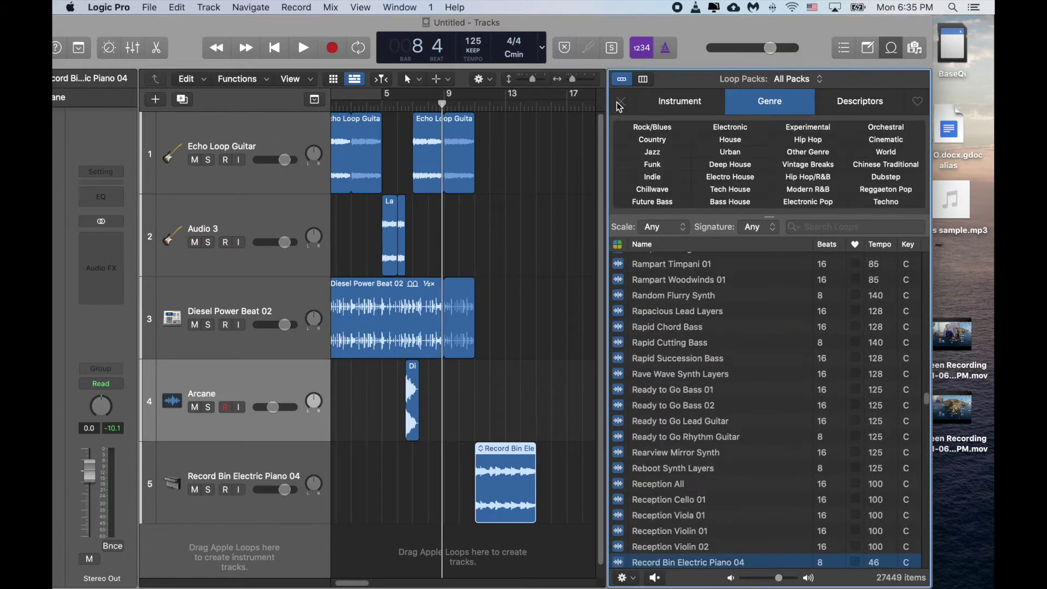
click(676, 109)
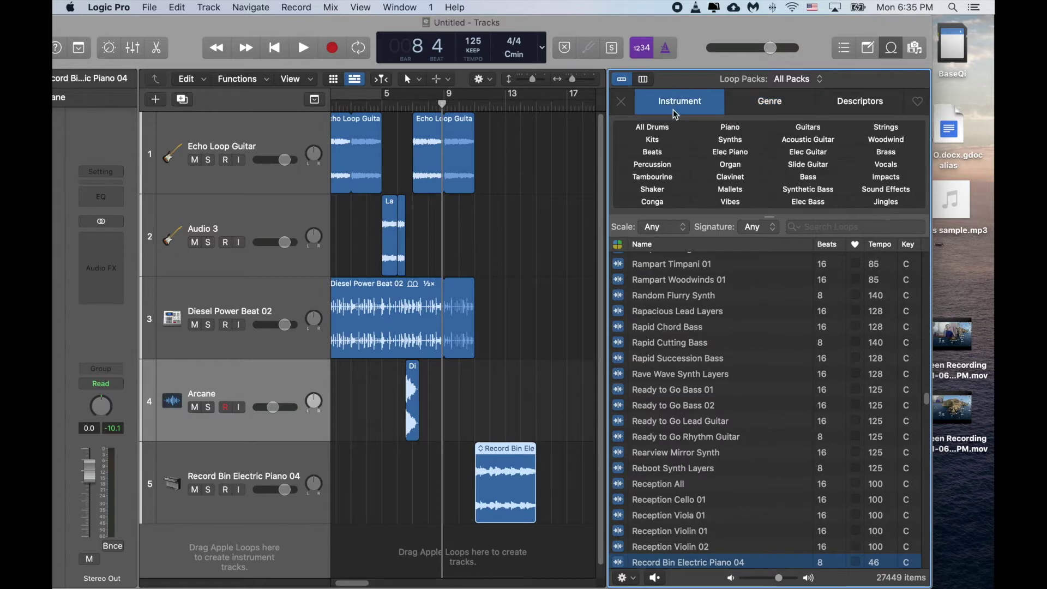
click(660, 153)
click(773, 107)
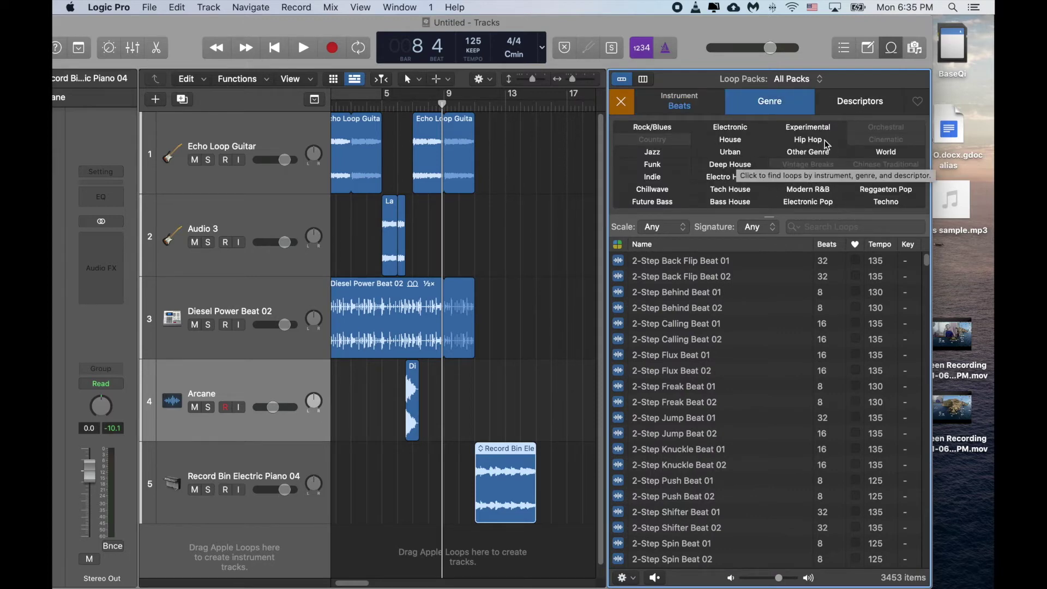
click(808, 140)
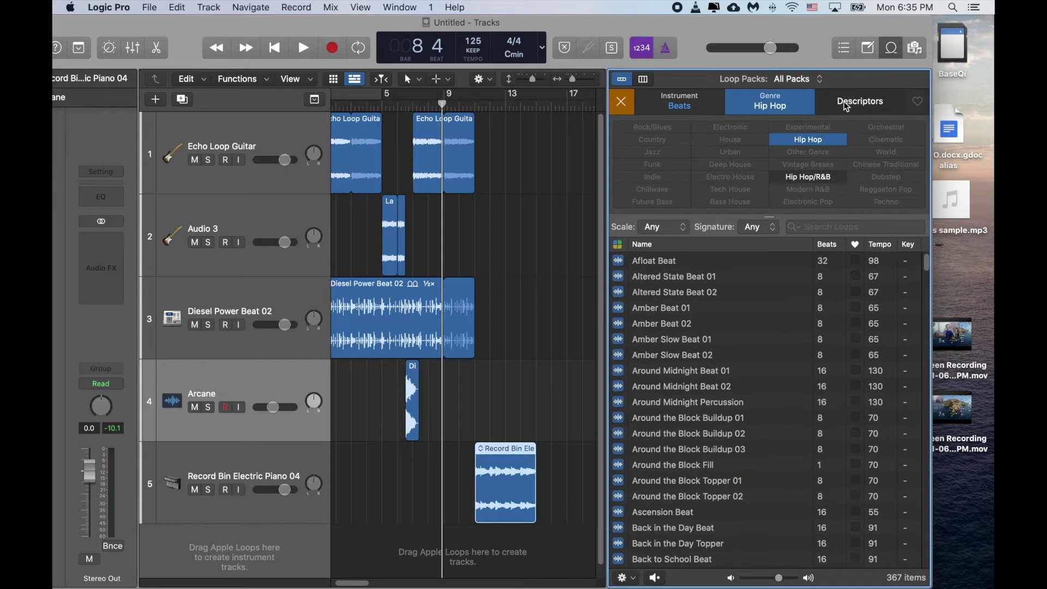
click(847, 105)
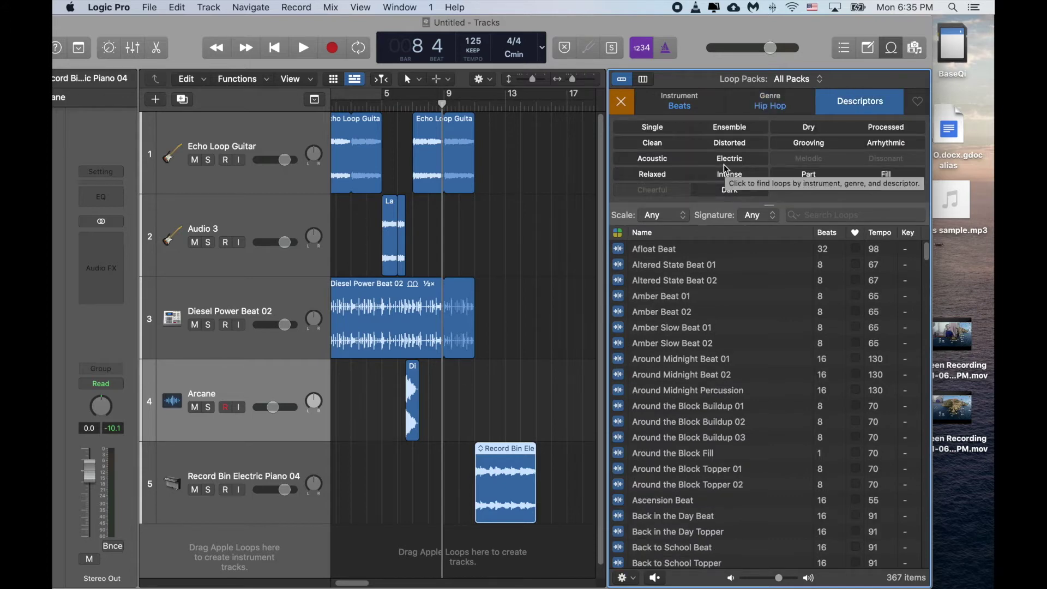
click(653, 176)
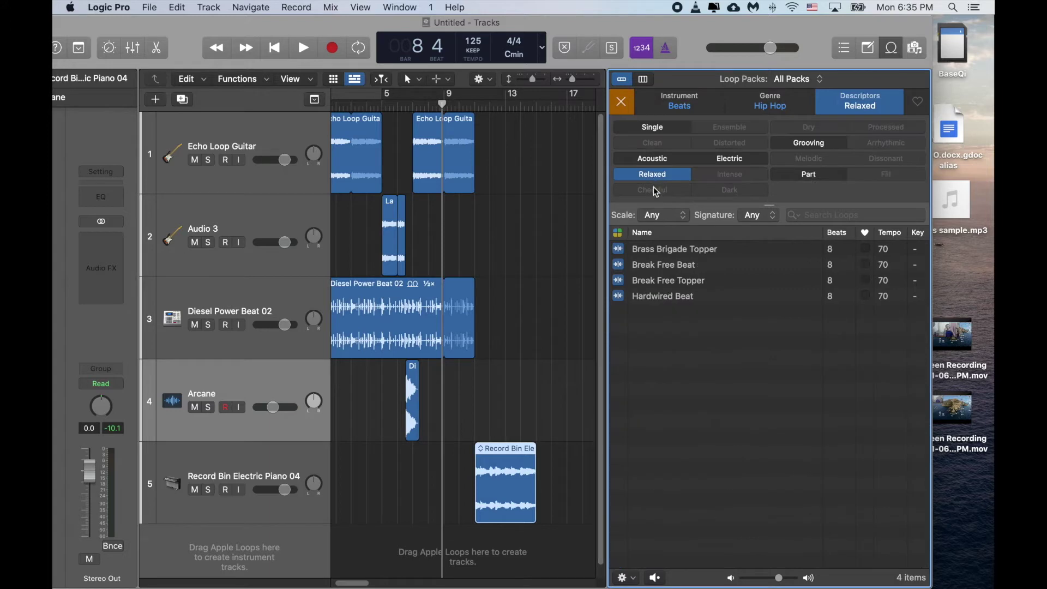
Preview the four relaxed beat loops and add Break Free Beat on a new track at bar 11, beneath the electric piano region.
click(704, 252)
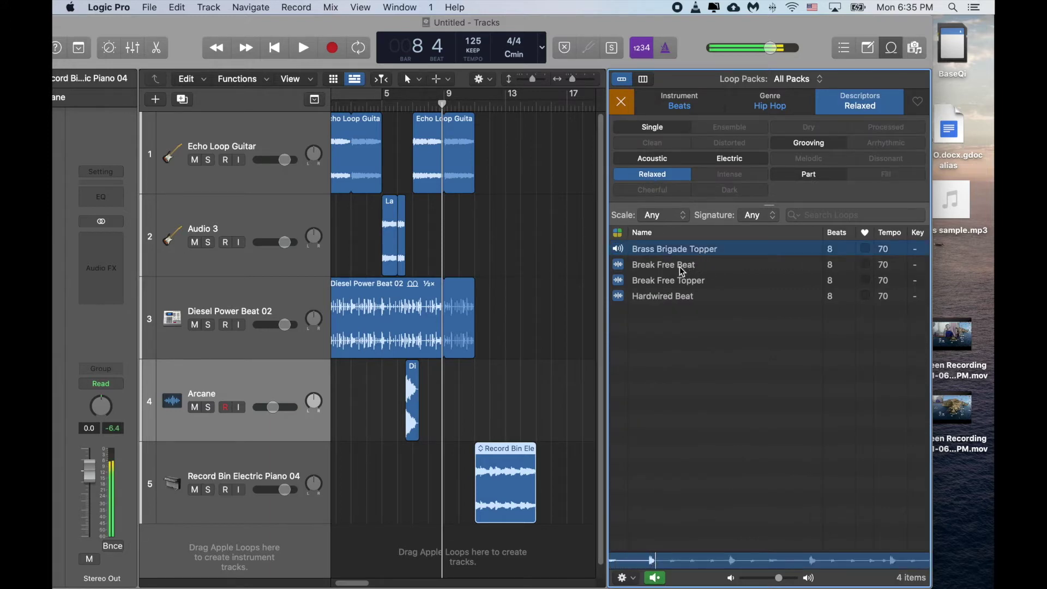
click(677, 281)
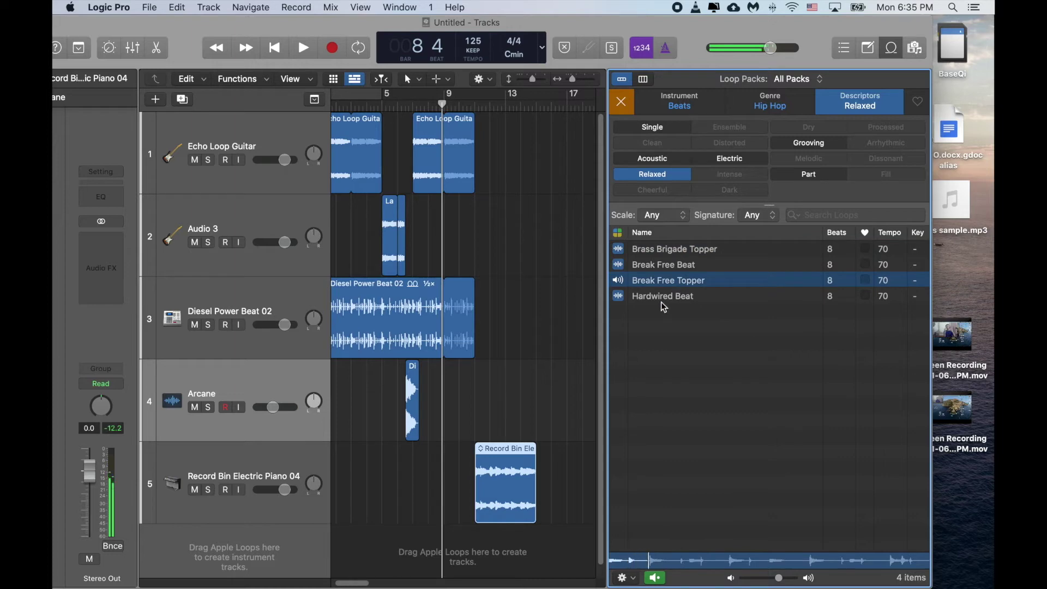
click(664, 298)
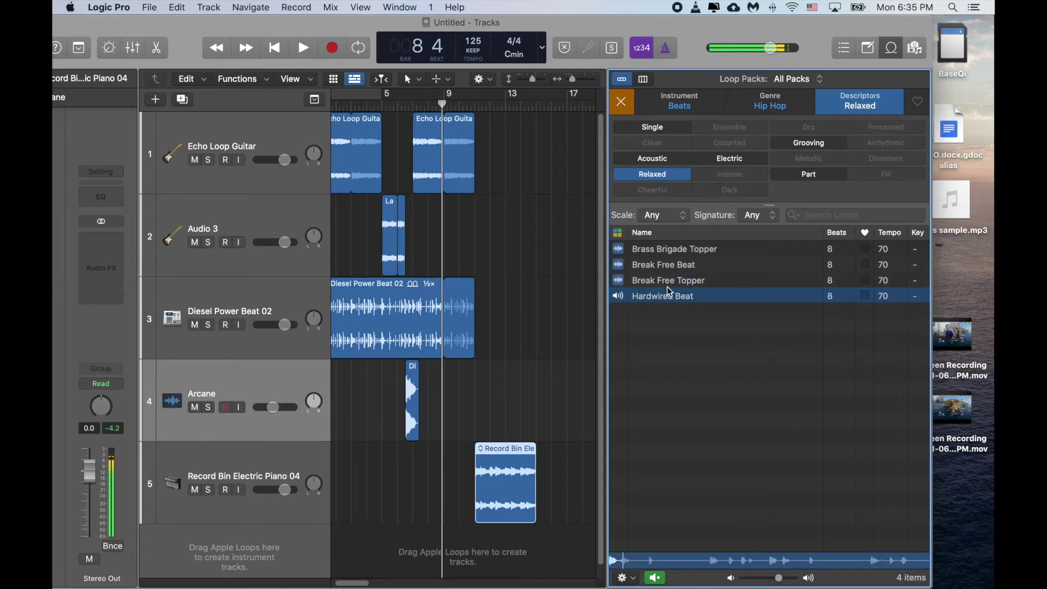
click(677, 267)
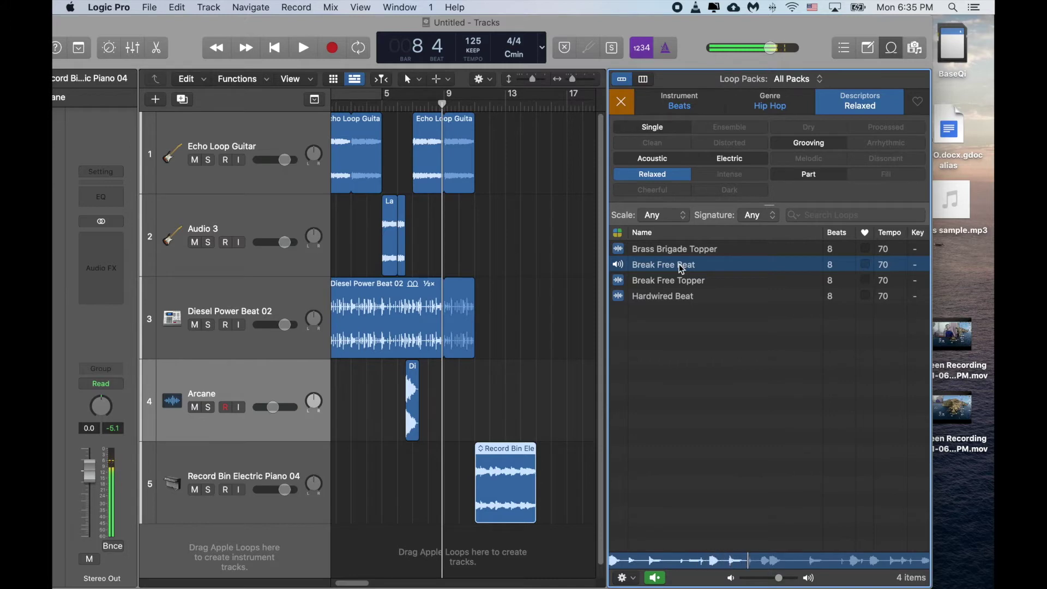
drag(682, 269, 459, 528)
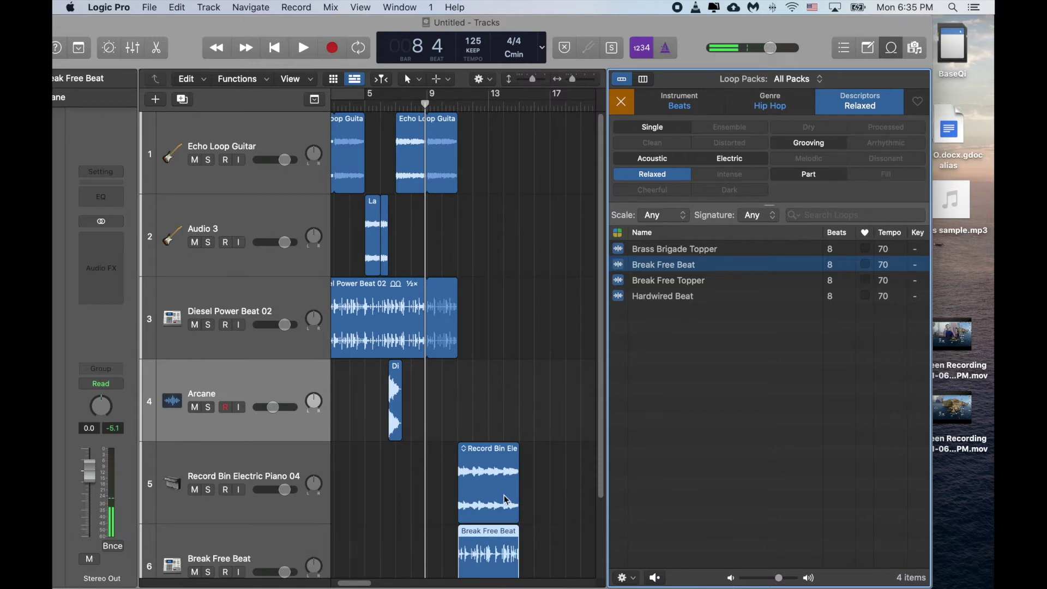
Play the electric piano and Break Free Beat regions together, stop around bar 14, and move the project window fully into view.
click(305, 48)
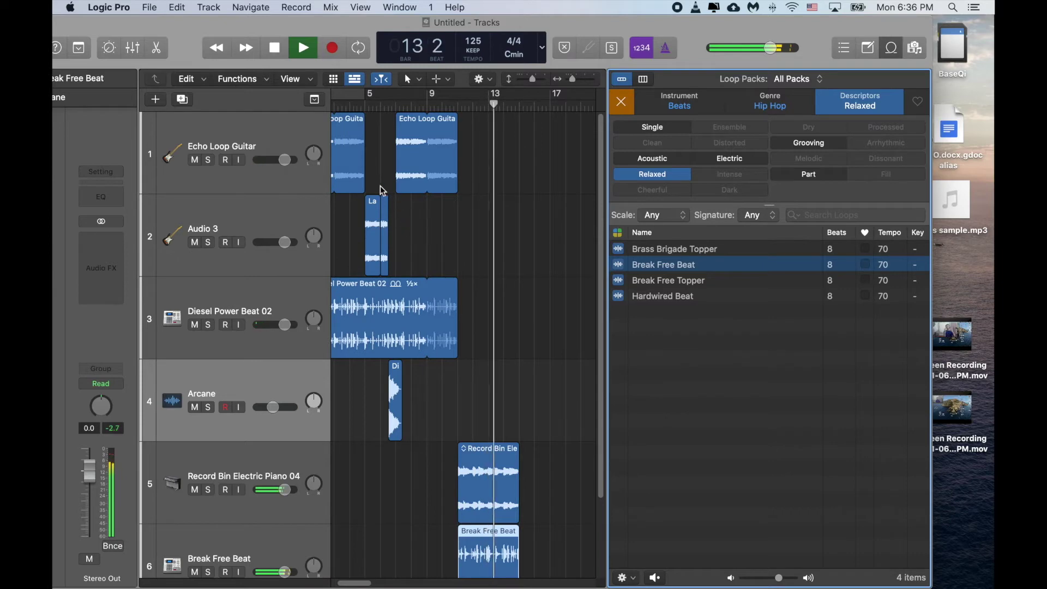
click(274, 48)
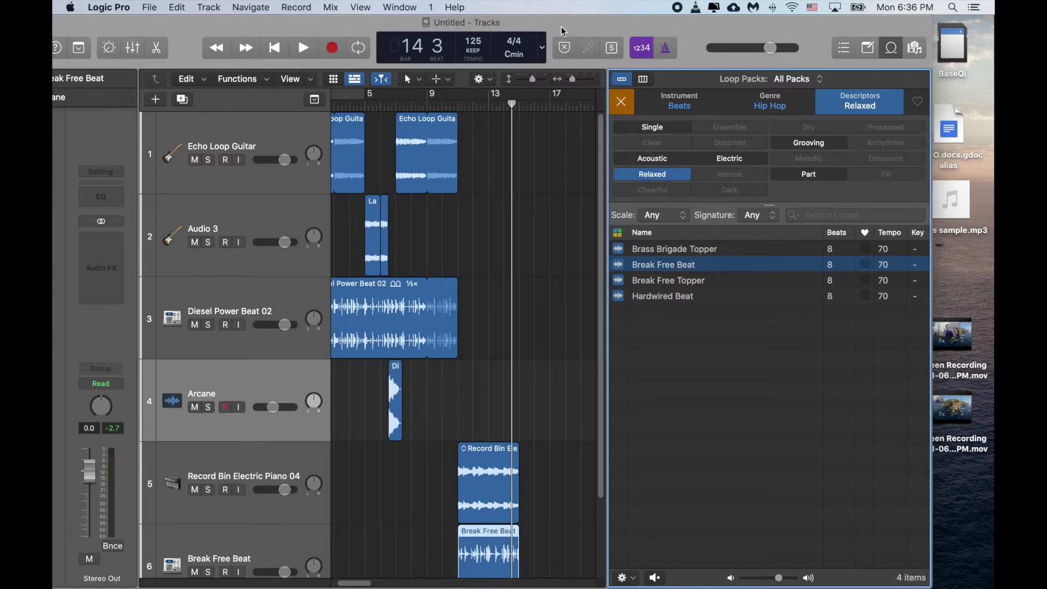
drag(586, 27, 648, 26)
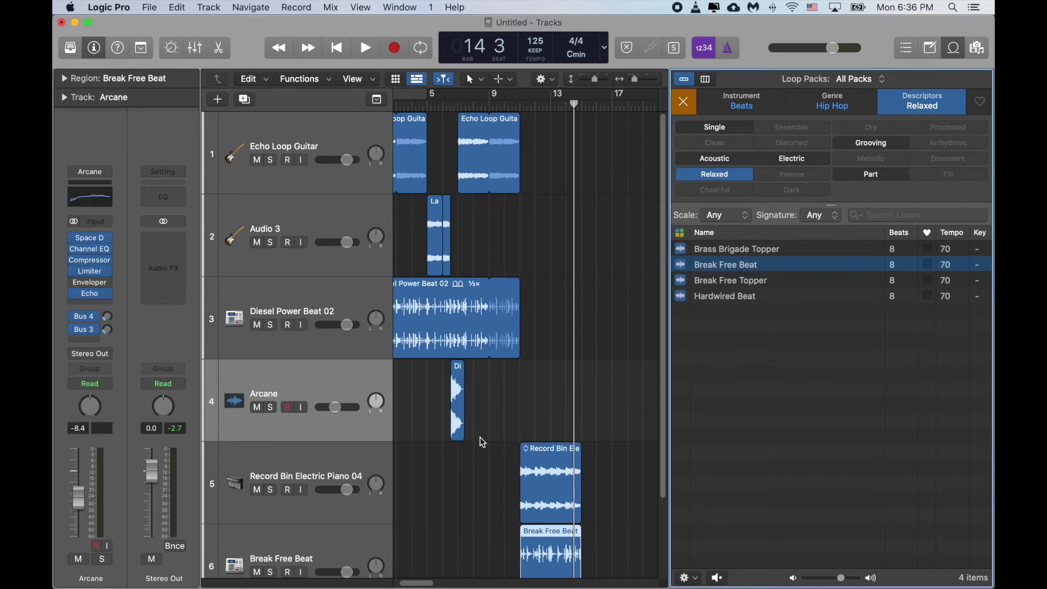
Add a new audio track below the Break Free Beat track.
scroll(490, 446, down, 2)
scroll(488, 445, down, 3)
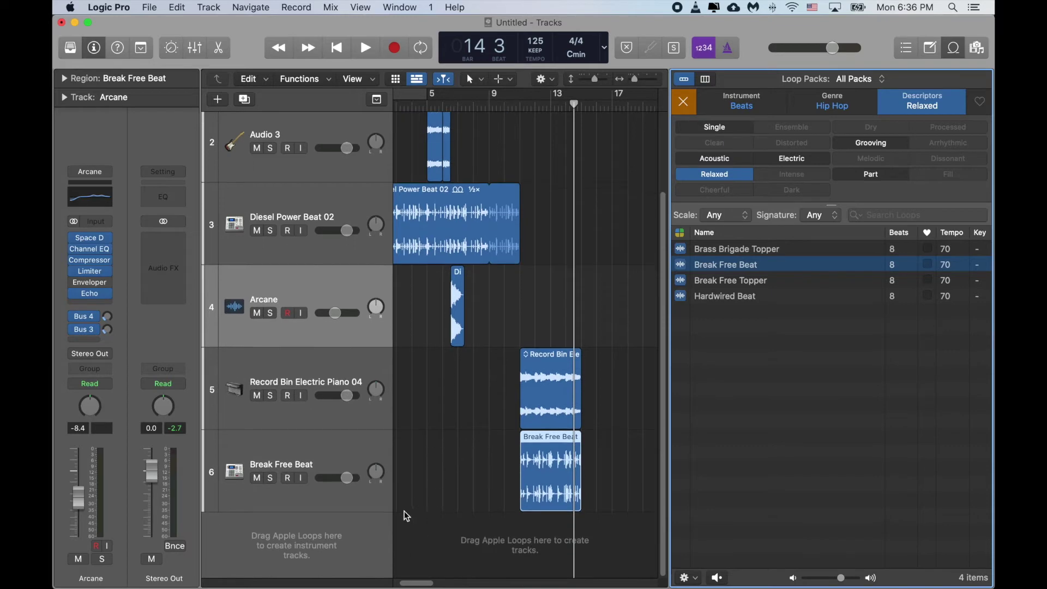
right_click(224, 534)
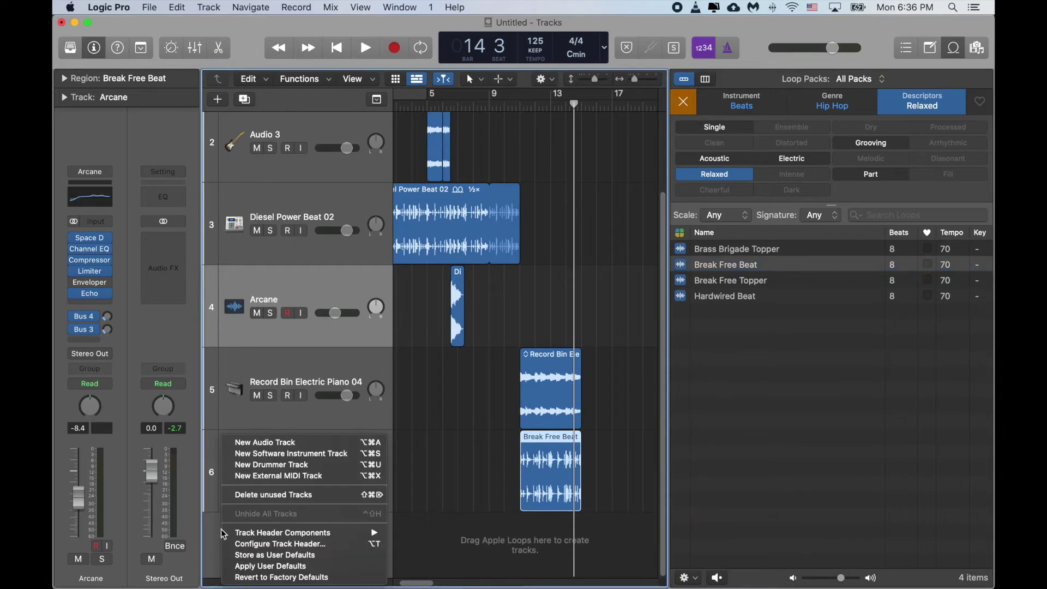
click(280, 444)
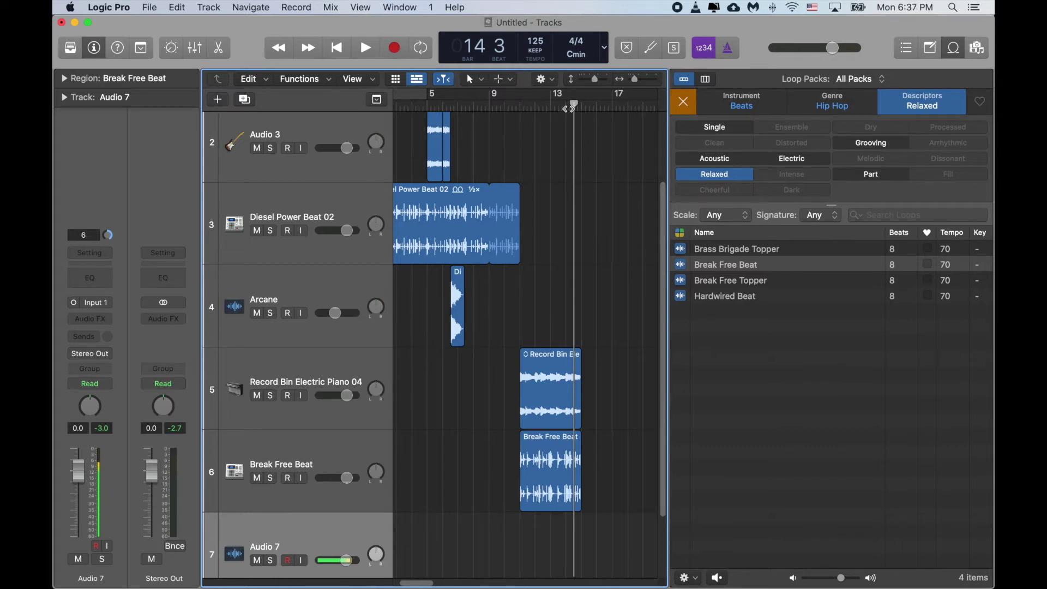
Return the playhead to bar 1 and record a short take on the Audio 7 track up to about bar 2.
drag(570, 108, 364, 103)
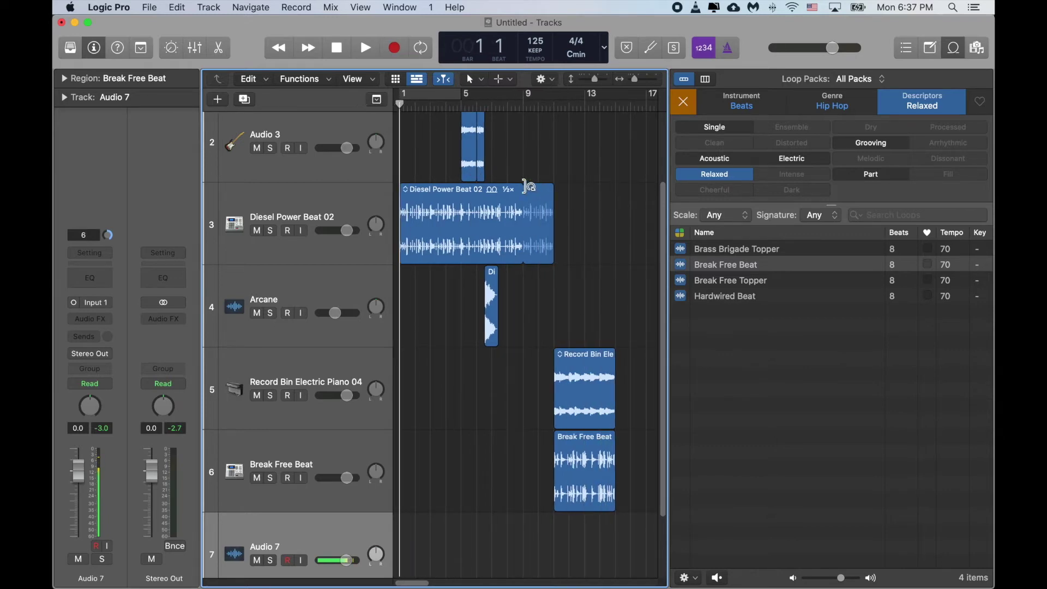
click(340, 461)
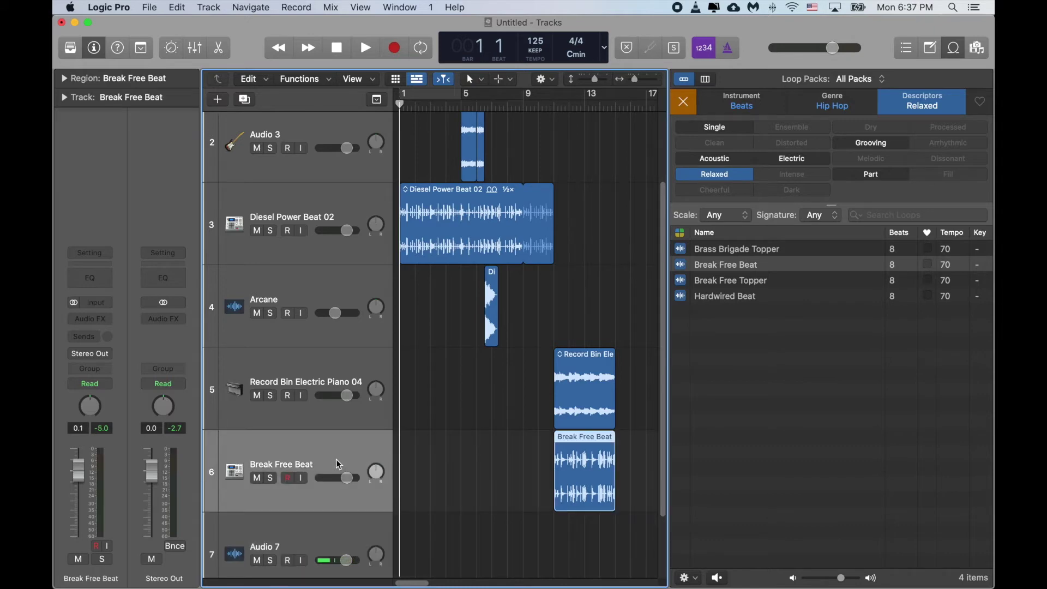
click(307, 532)
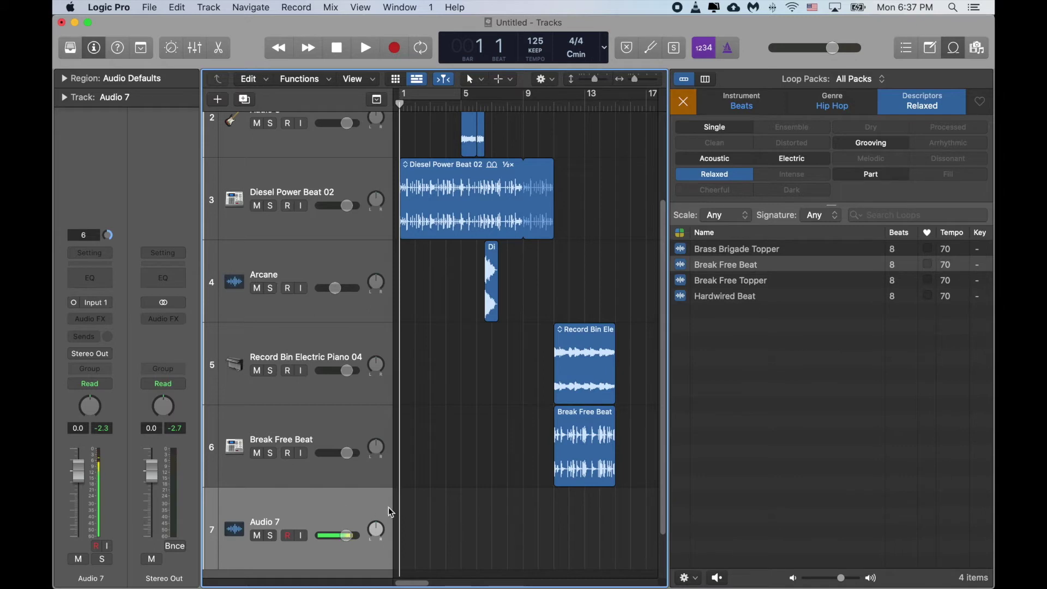
click(395, 49)
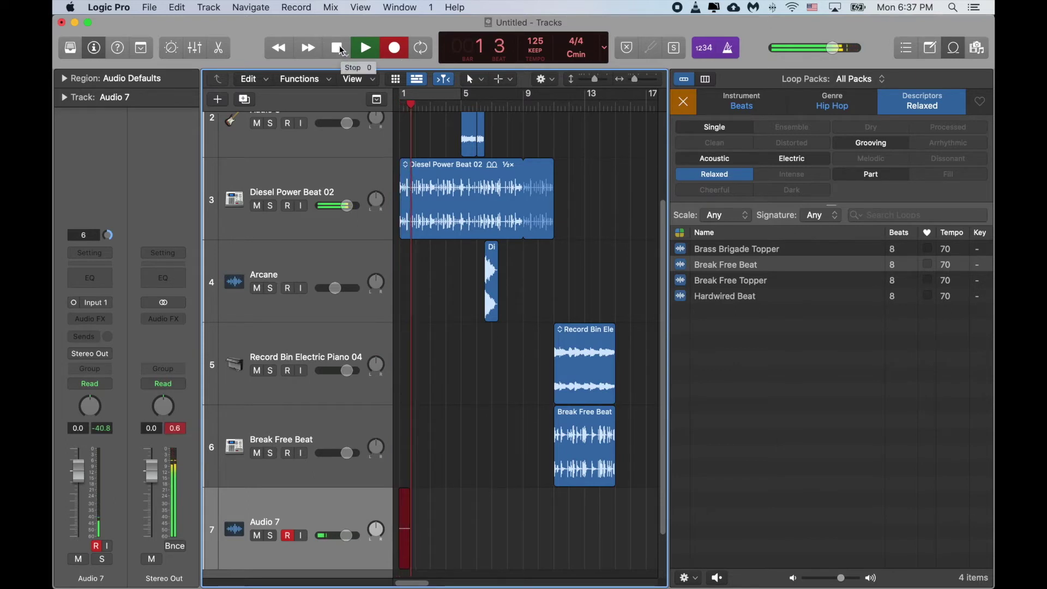
click(338, 49)
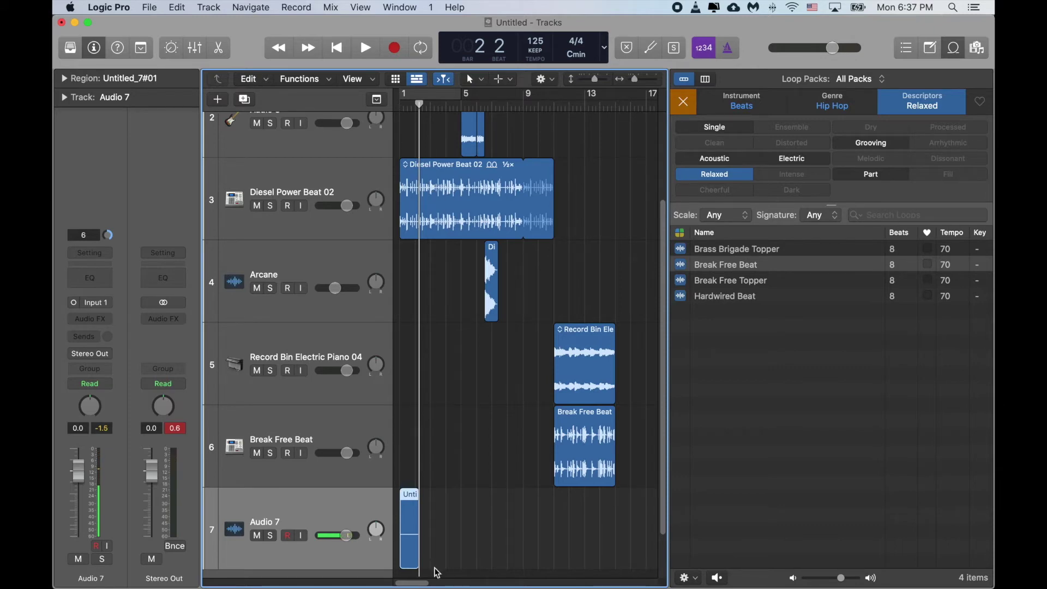
Delete the new recording from the Audio 7 track together with its audio file on disk.
key(Delete)
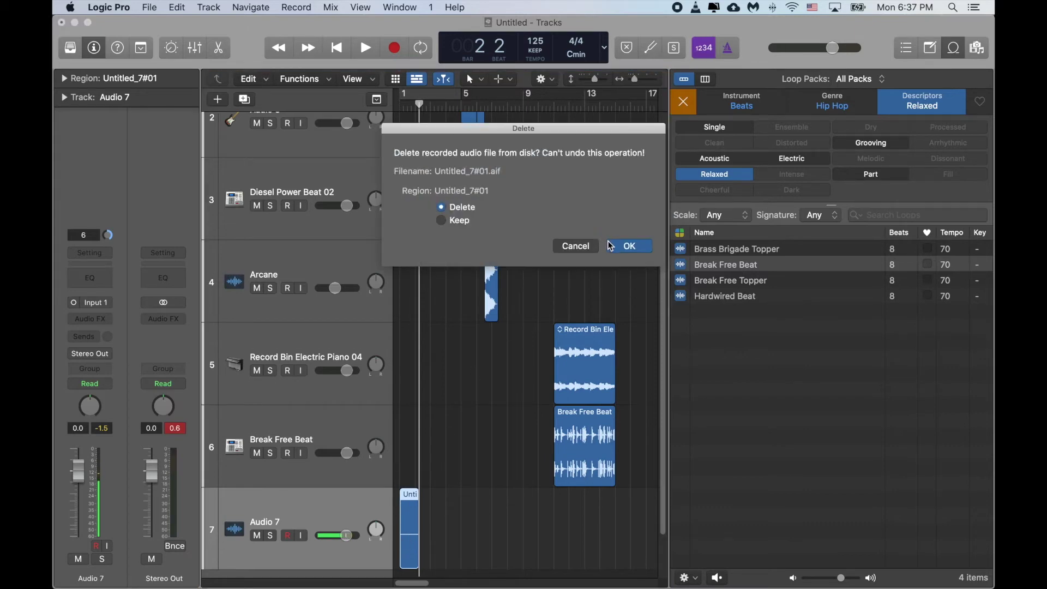
click(628, 246)
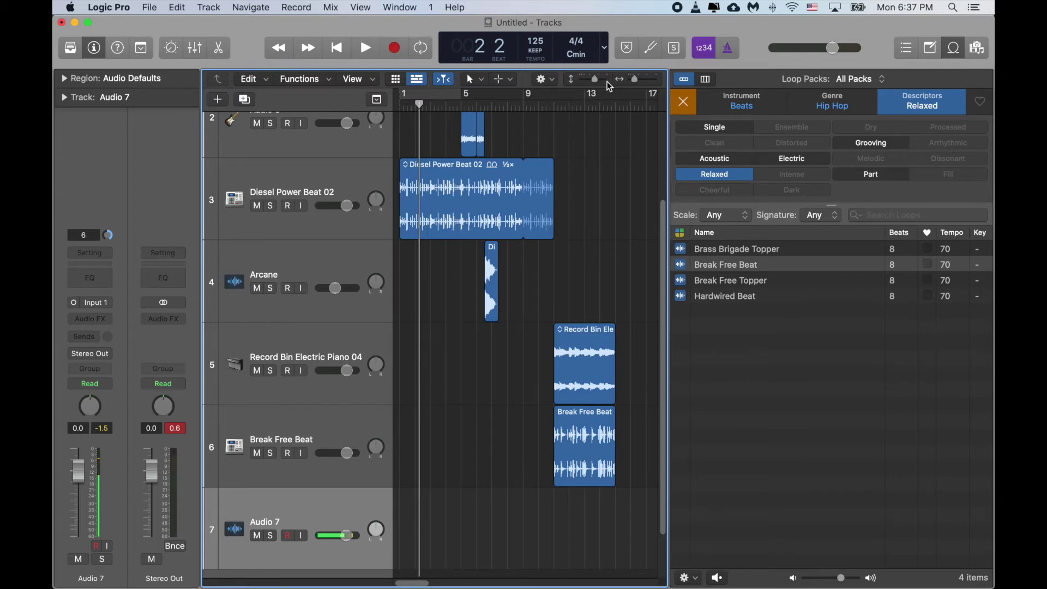
Select all regions on every track and shift them two bars later so the arrangement starts at bar 3.
drag(597, 80, 591, 81)
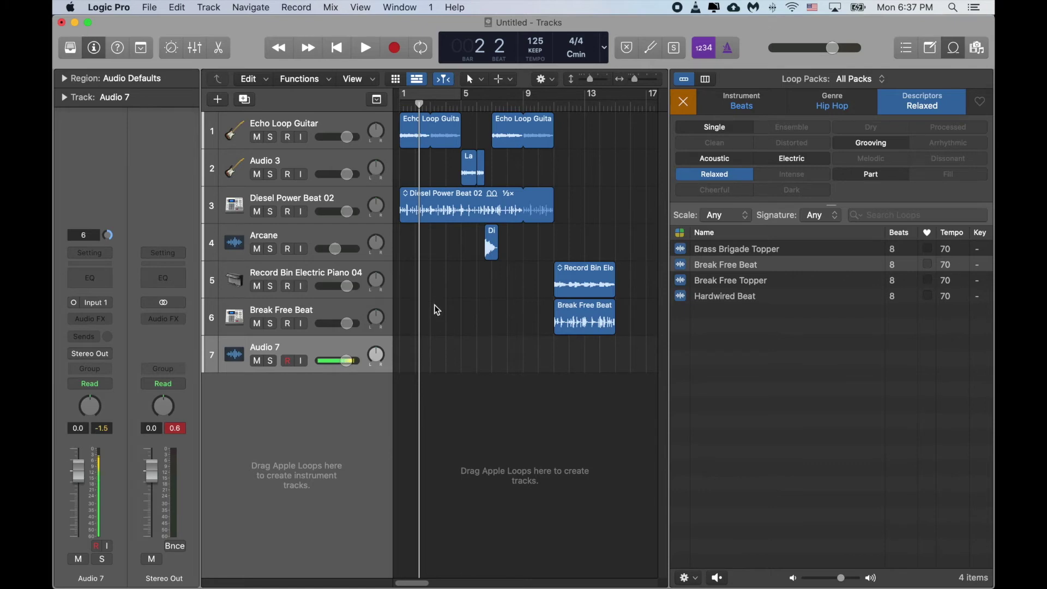
drag(423, 323, 622, 146)
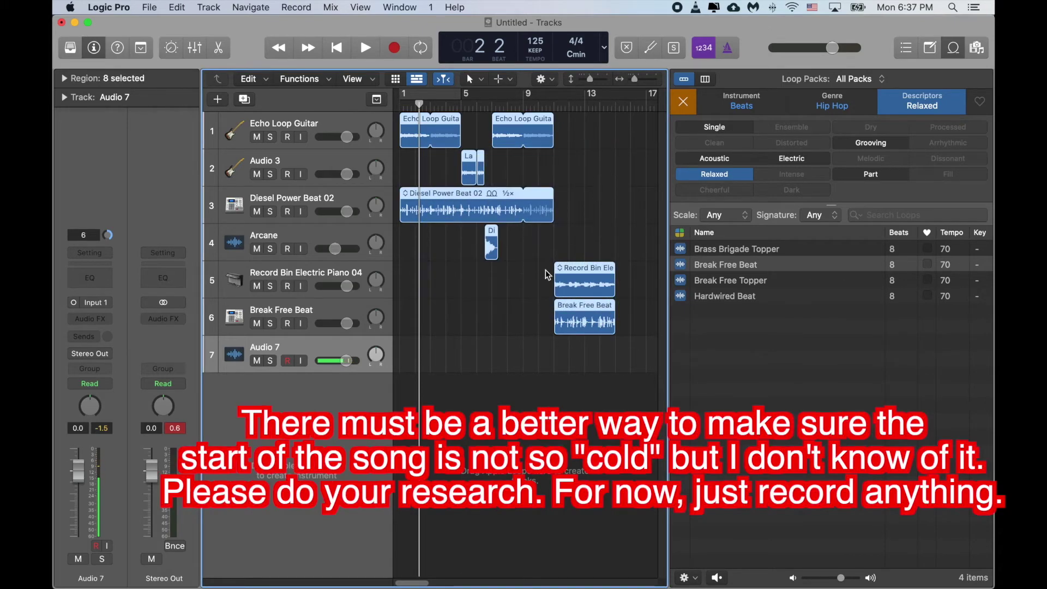
drag(415, 120, 446, 119)
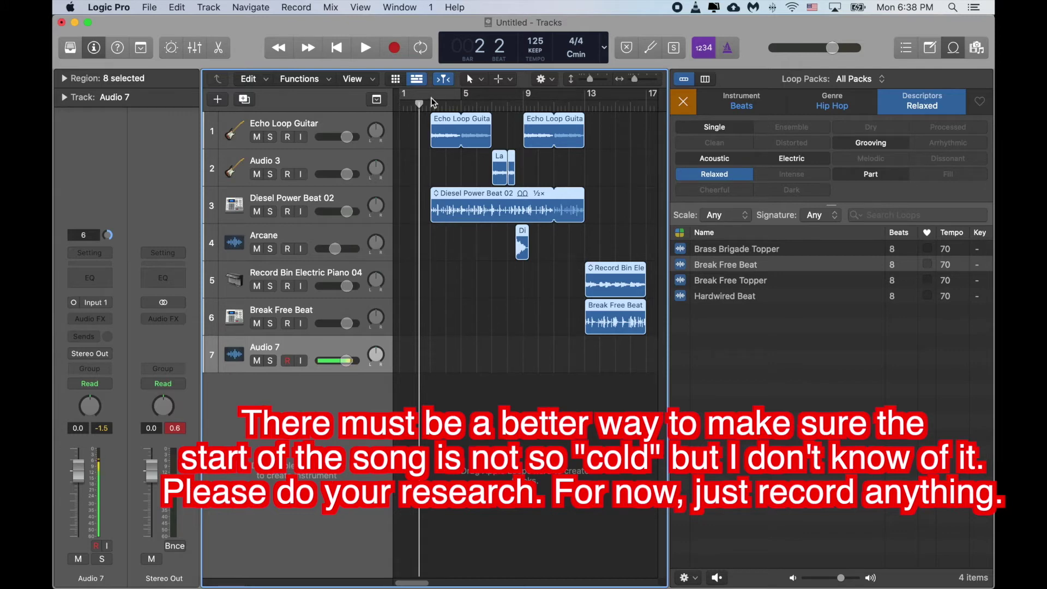
Turn on the metronome and record a take on the Audio 7 track from bar 1 to about bar 4.
drag(419, 103, 459, 104)
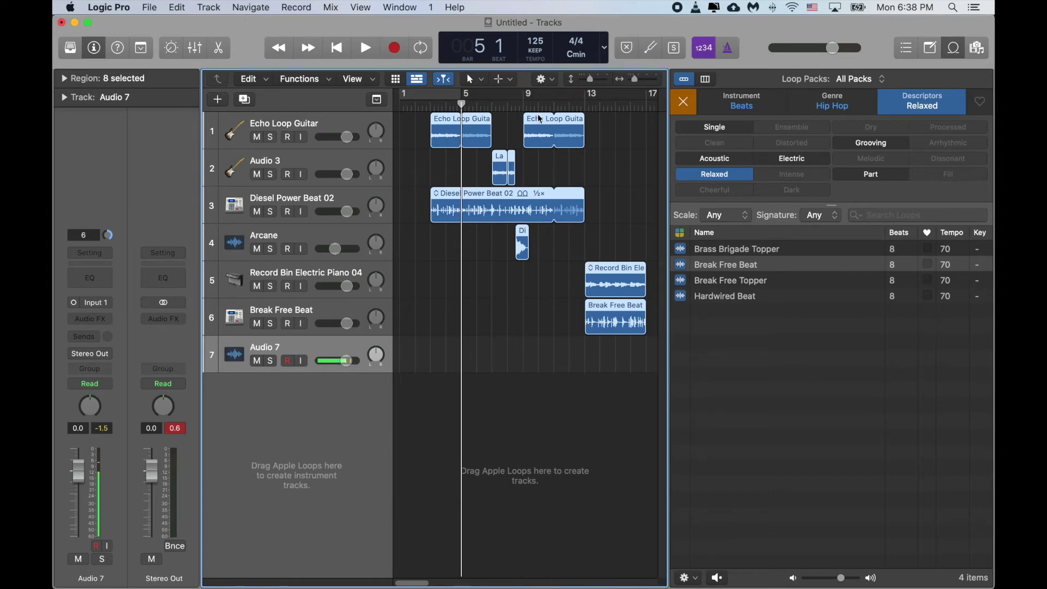
click(728, 48)
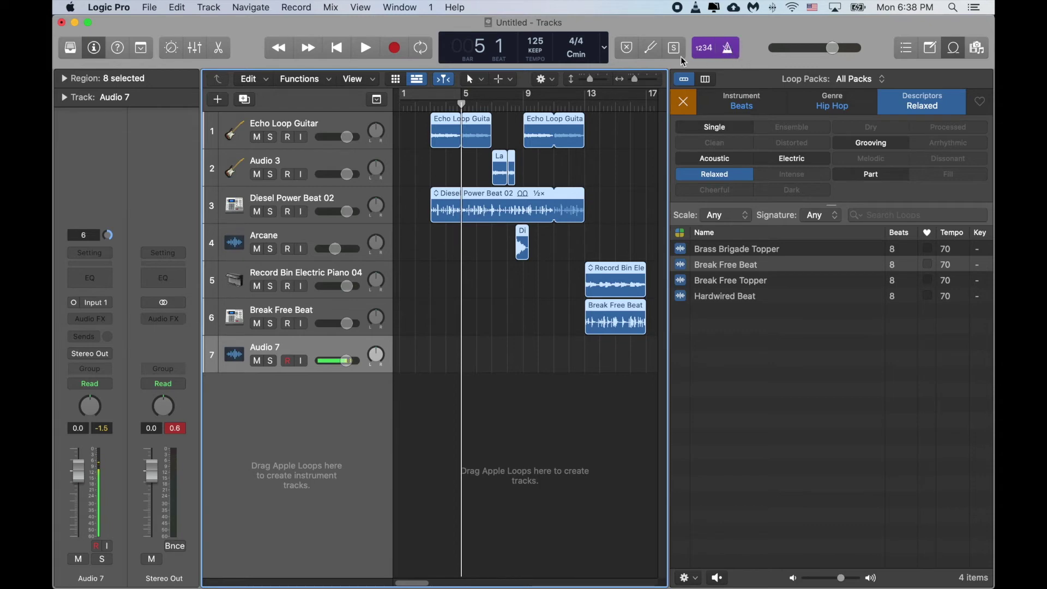
click(334, 52)
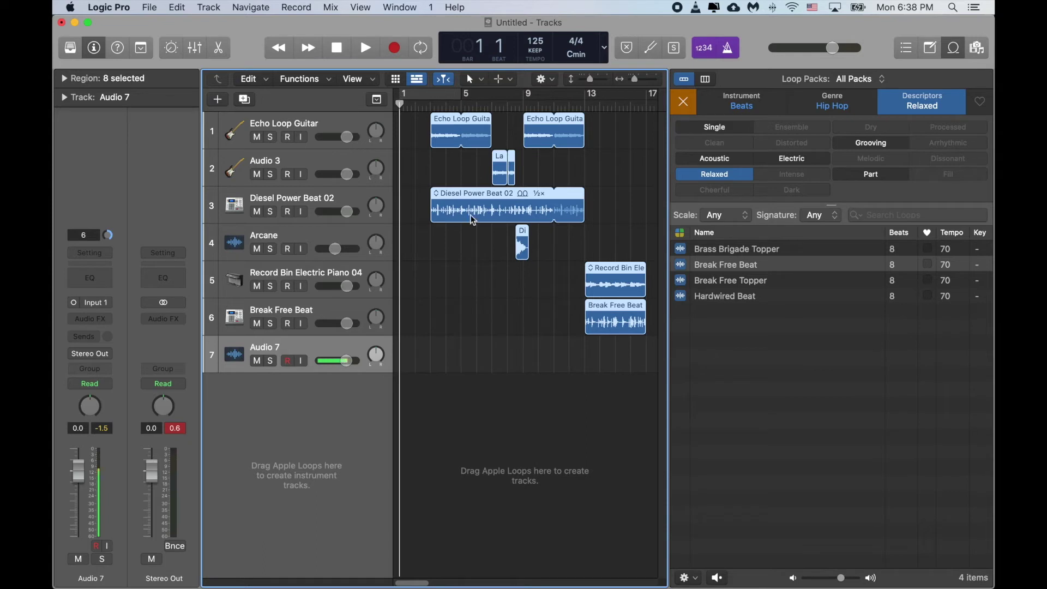
click(394, 49)
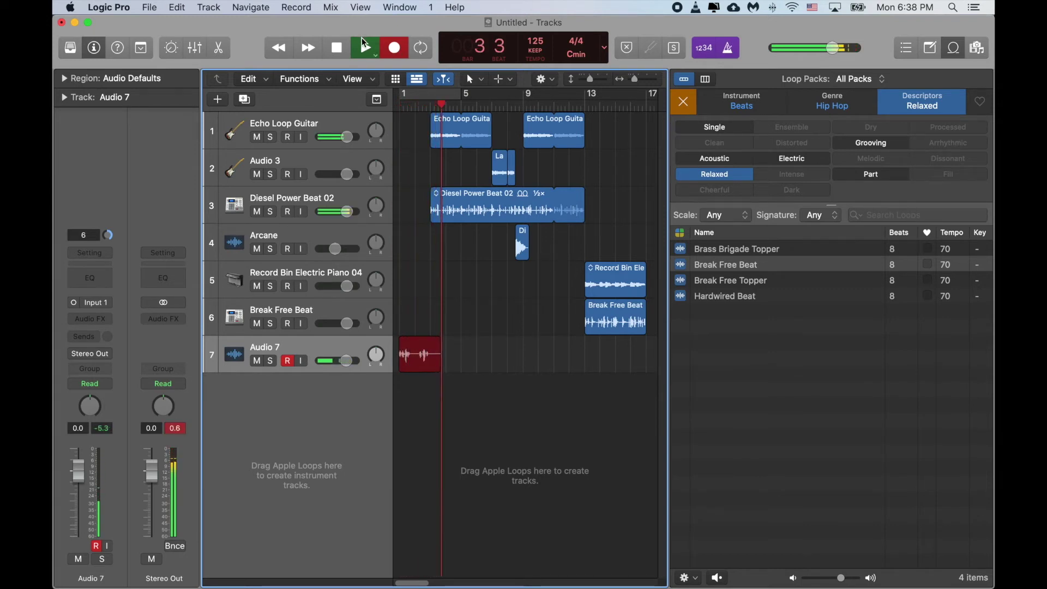
click(336, 47)
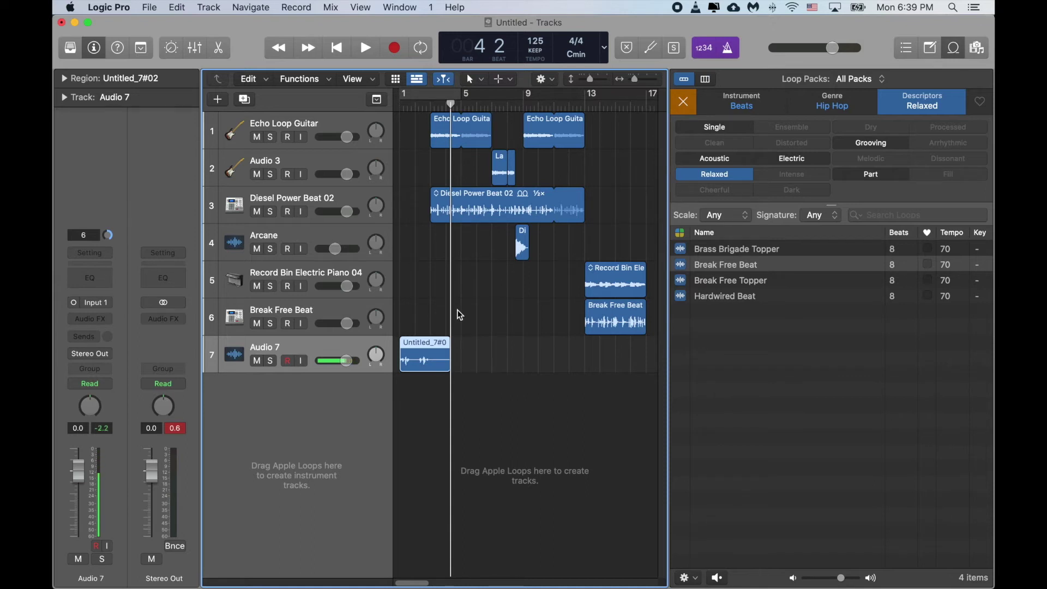
Delete the new Audio 7 take together with its recorded audio file on disk.
right_click(435, 346)
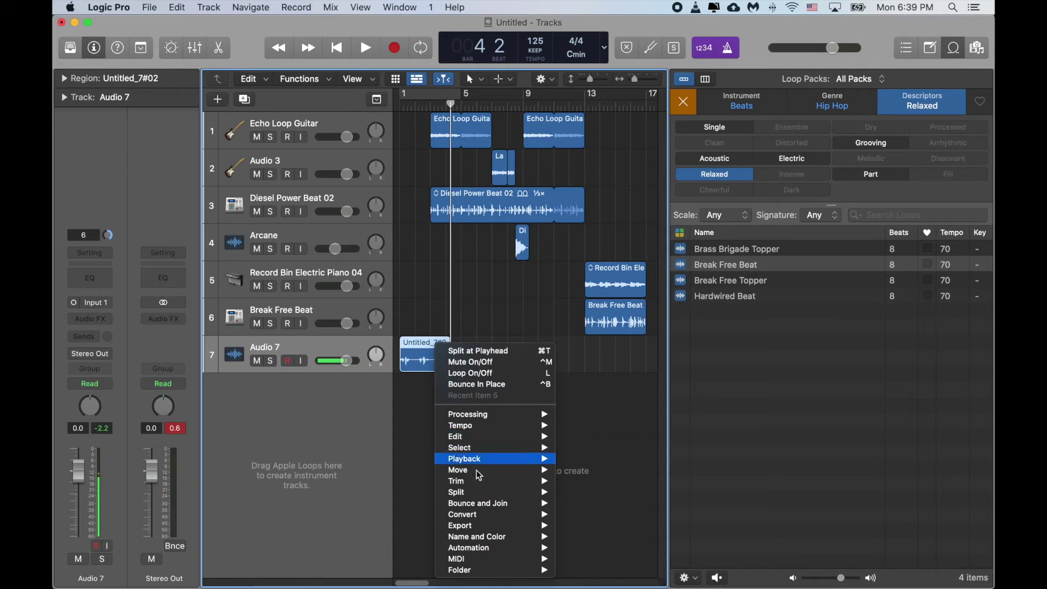
click(421, 352)
key(Delete)
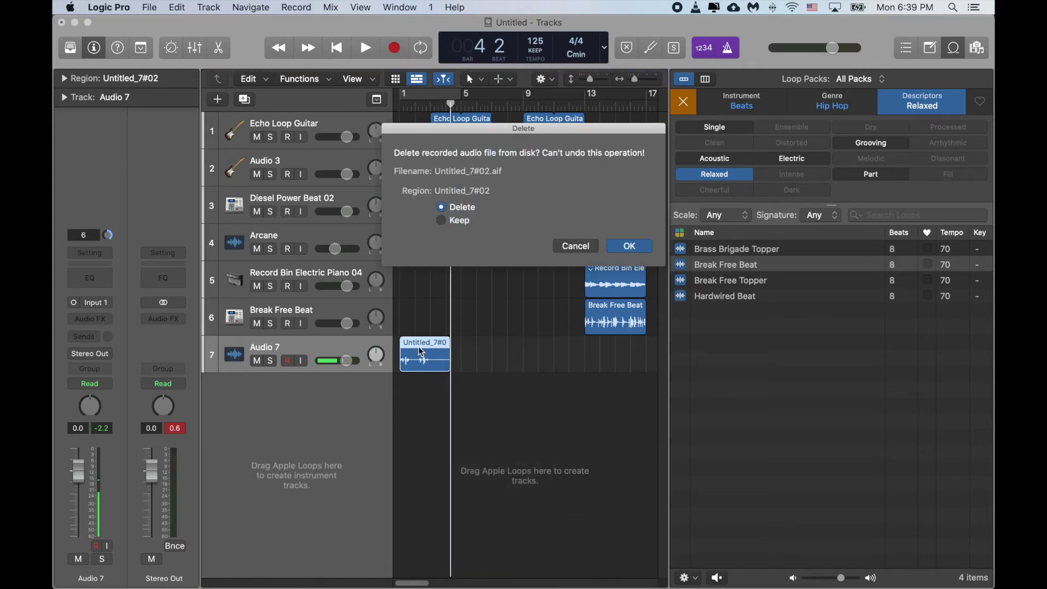
click(631, 245)
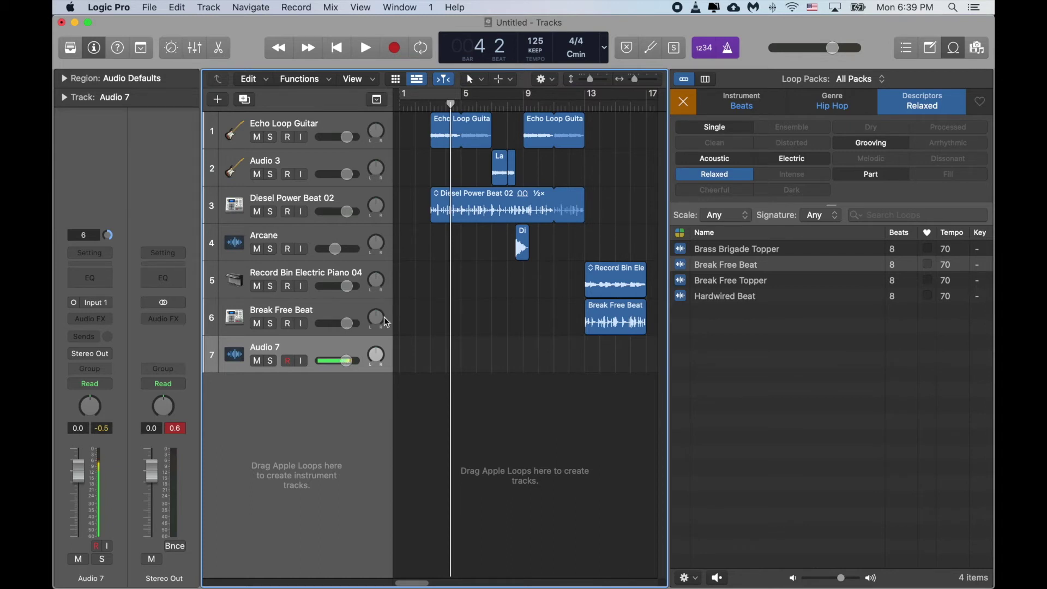
Mute every track except Break Free Beat.
click(257, 361)
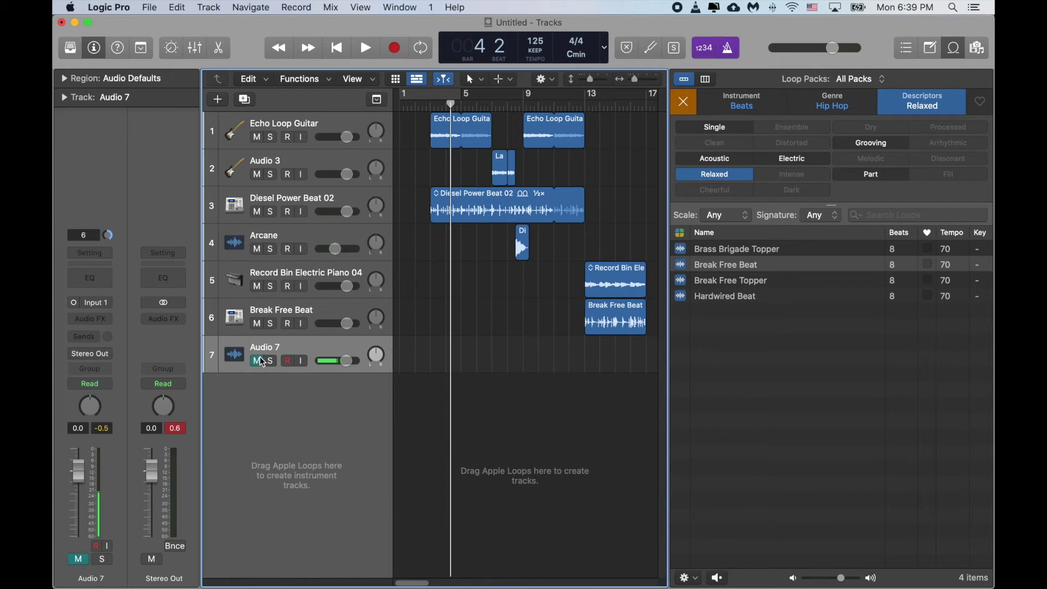
click(258, 286)
click(259, 249)
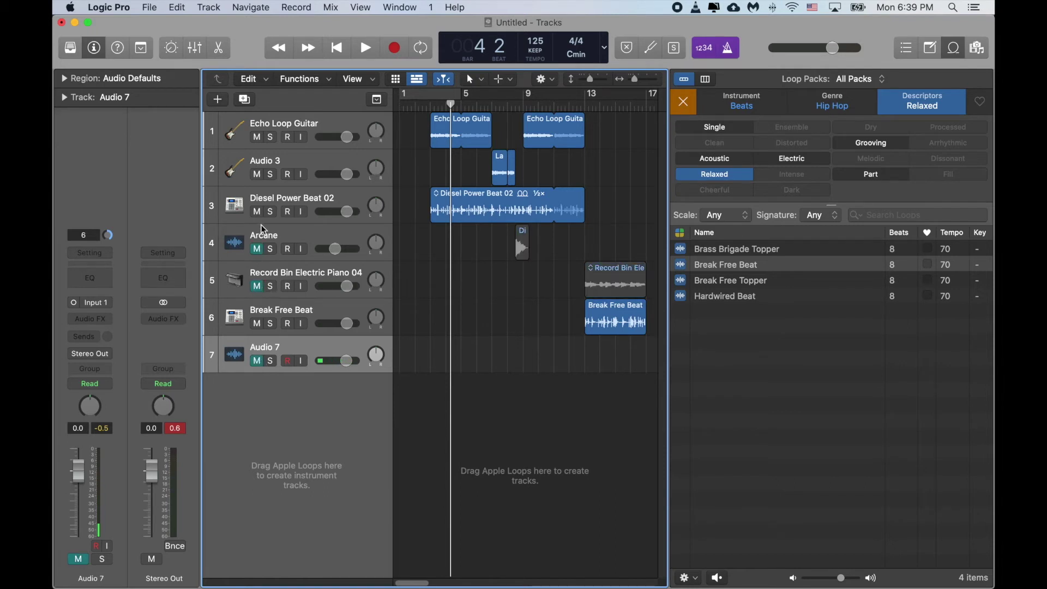
click(263, 221)
click(259, 175)
click(258, 211)
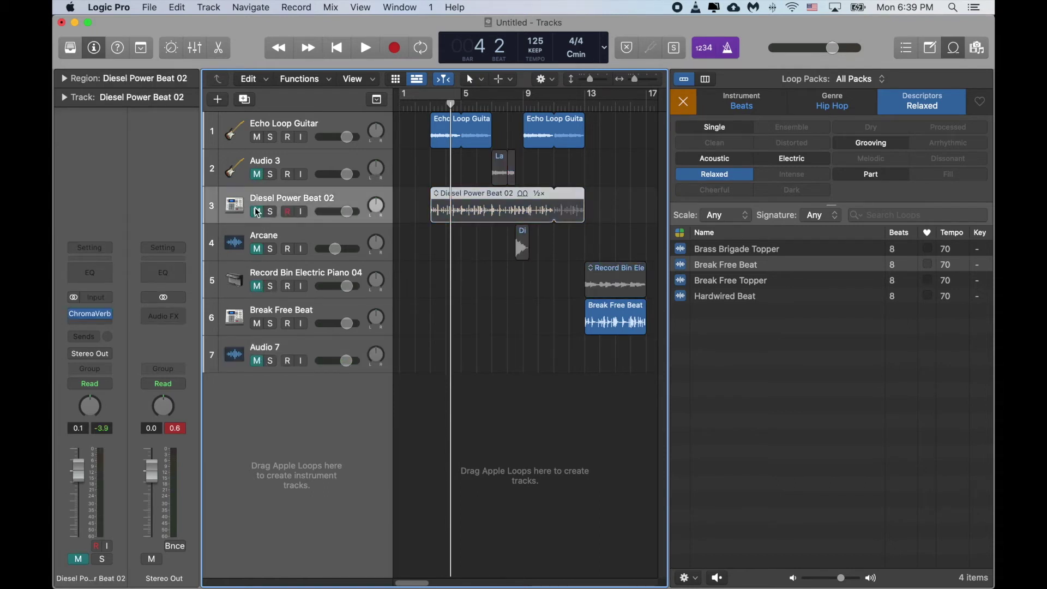
click(259, 137)
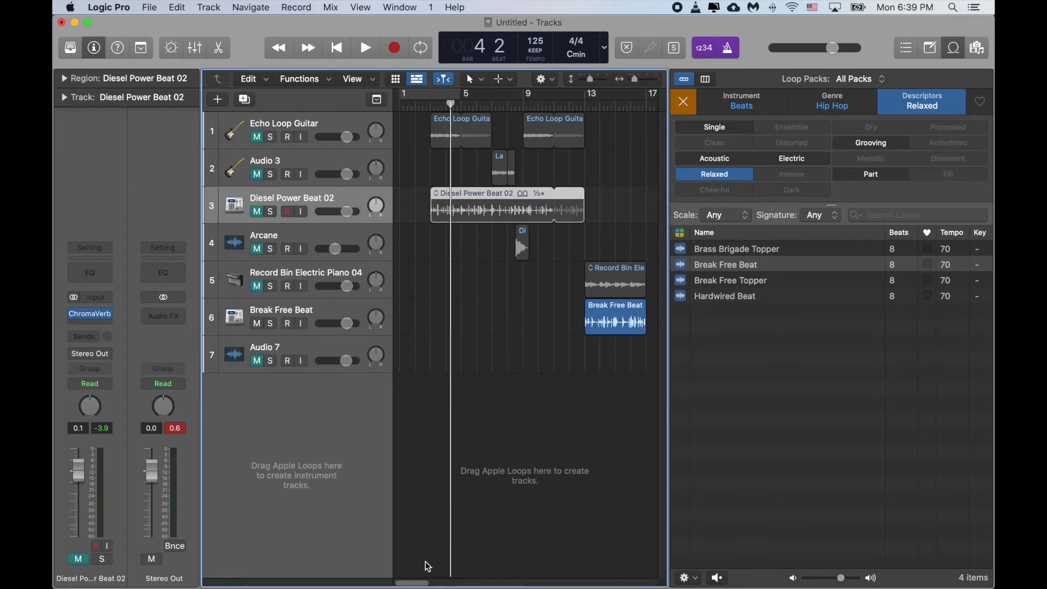
Pull the end-of-project marker back to about bar 17, where the last regions end, and close the loop browser.
drag(420, 582, 653, 585)
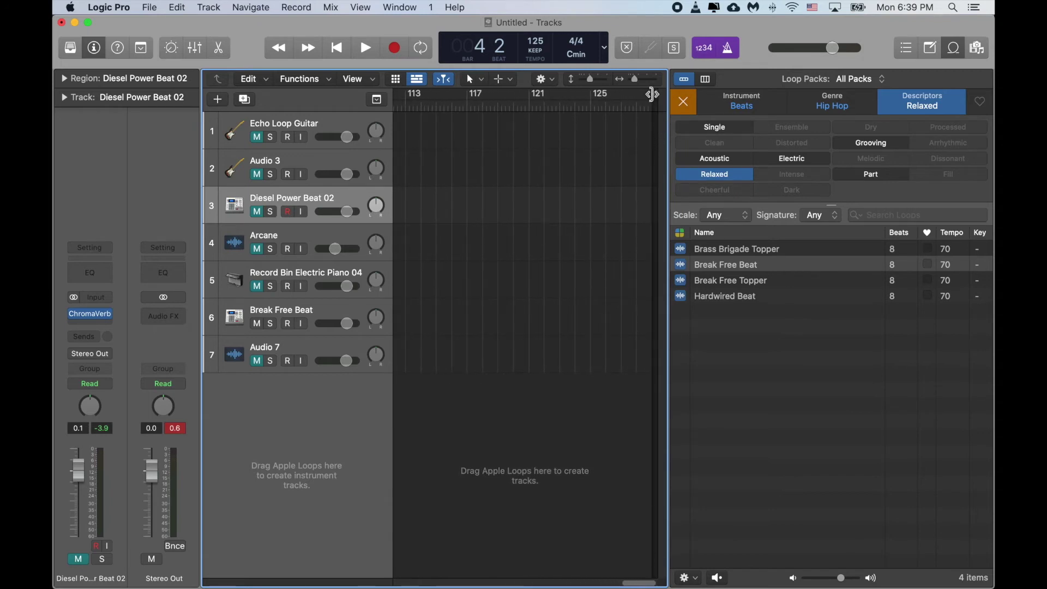
mouse_move(636, 81)
mouse_down()
mouse_move(647, 94)
mouse_move(434, 102)
mouse_up()
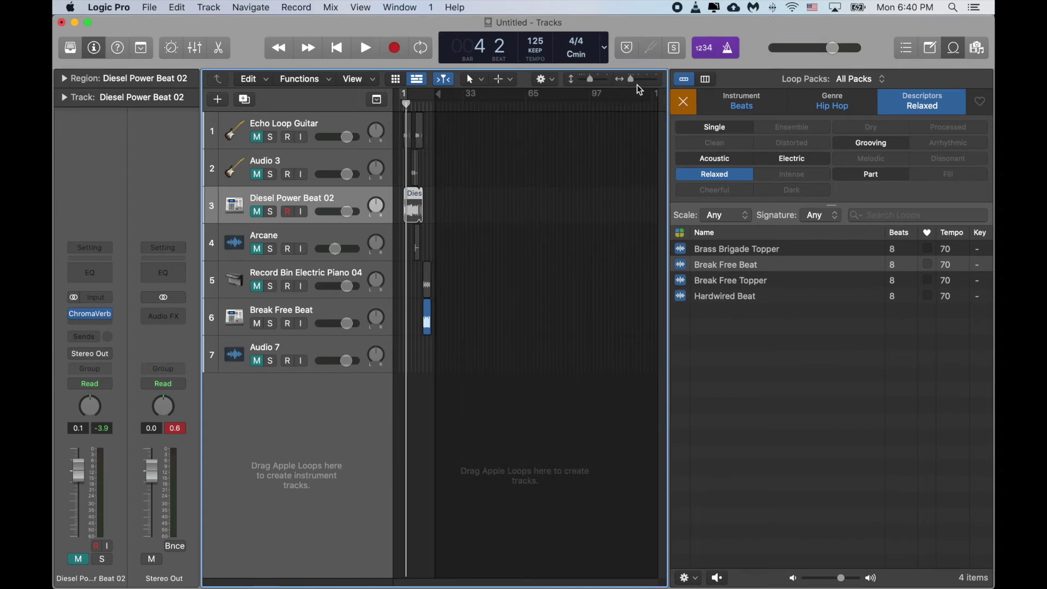
drag(632, 81, 636, 79)
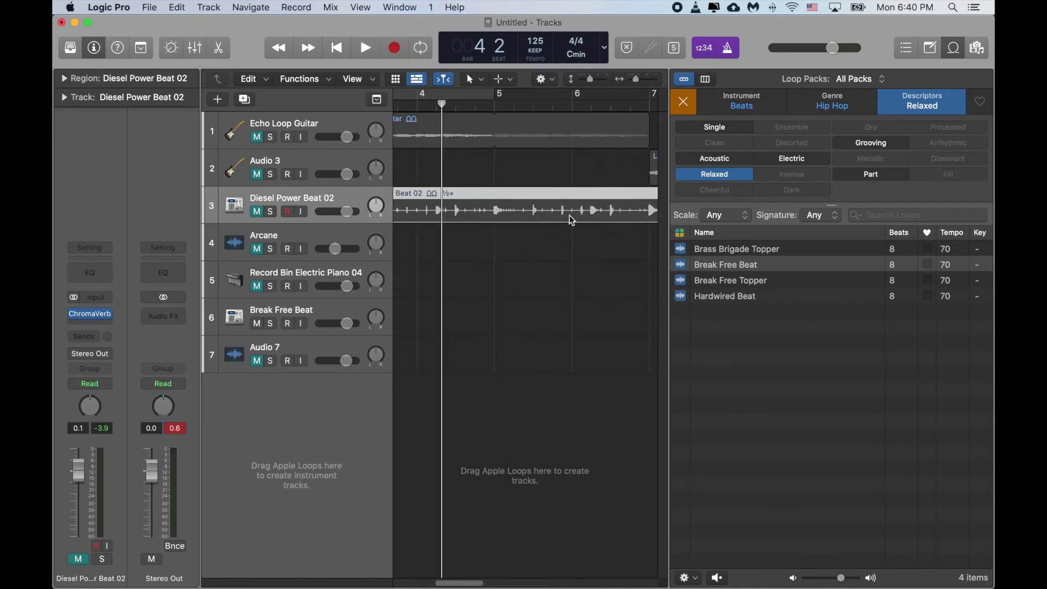
drag(470, 585, 588, 585)
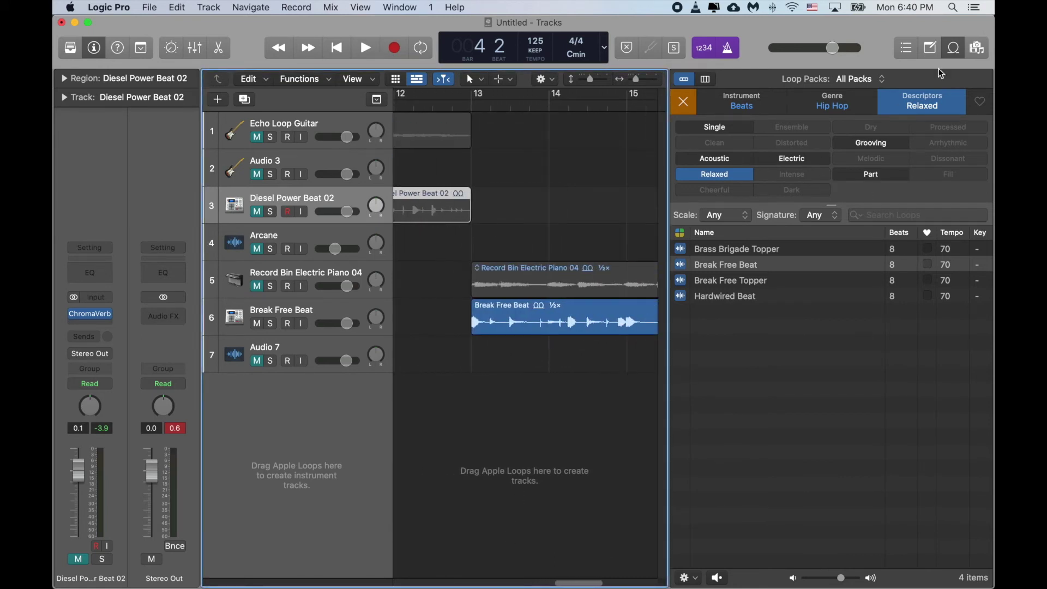
click(954, 51)
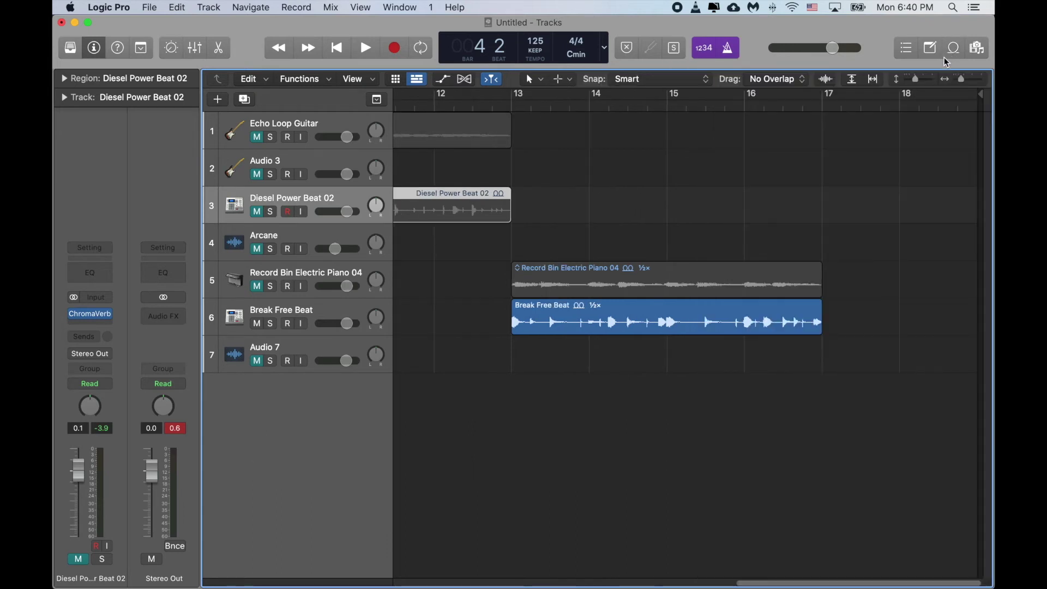
drag(989, 102, 832, 107)
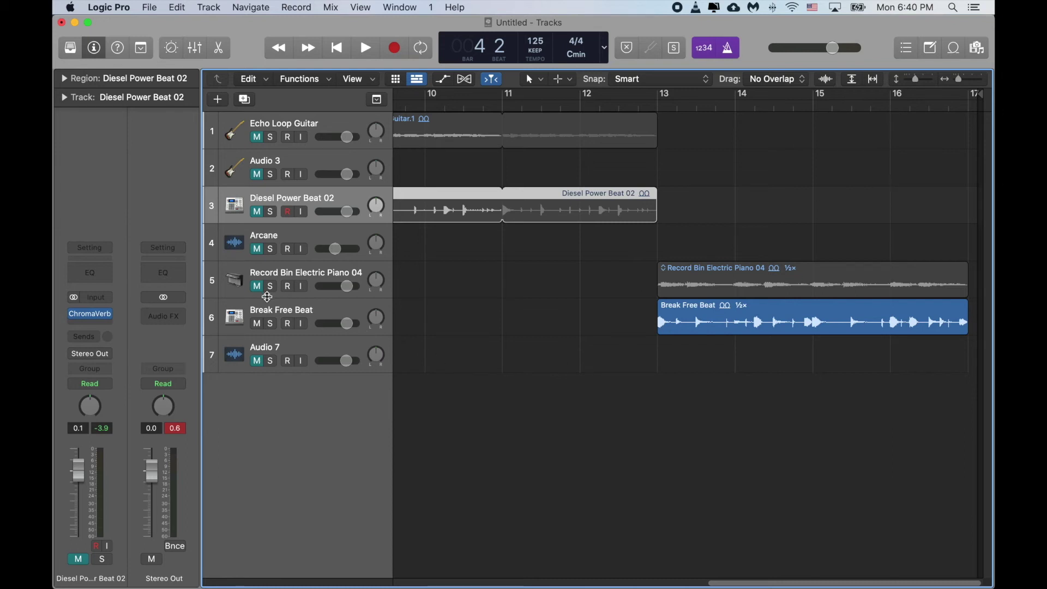
Unmute all the muted tracks except Audio 7.
click(258, 289)
click(257, 212)
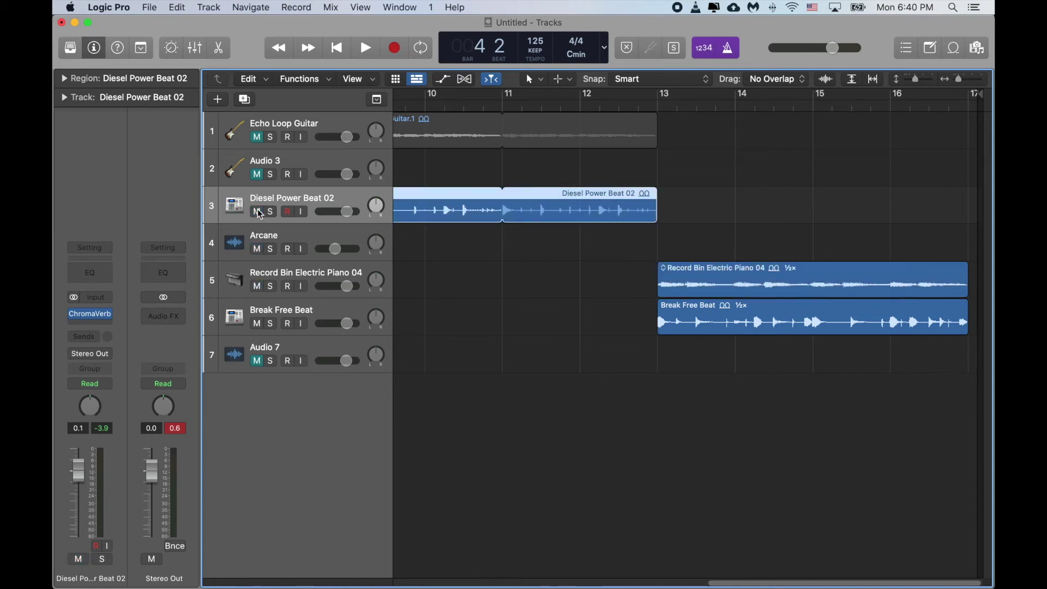
click(259, 174)
click(257, 137)
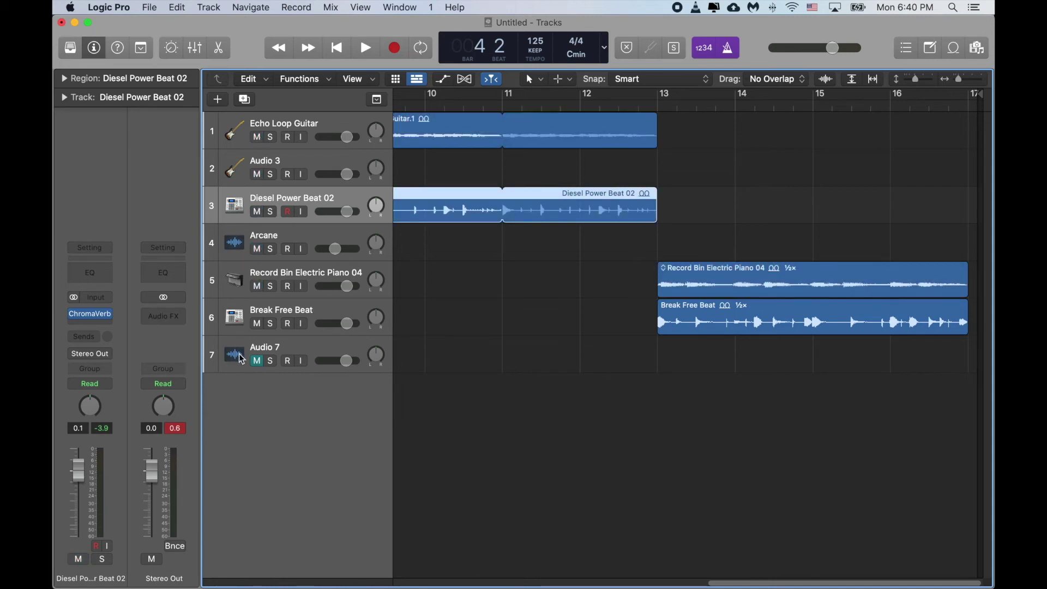
click(258, 362)
click(258, 362)
Save the project as FUN PROJECT in the Logic folder.
click(151, 8)
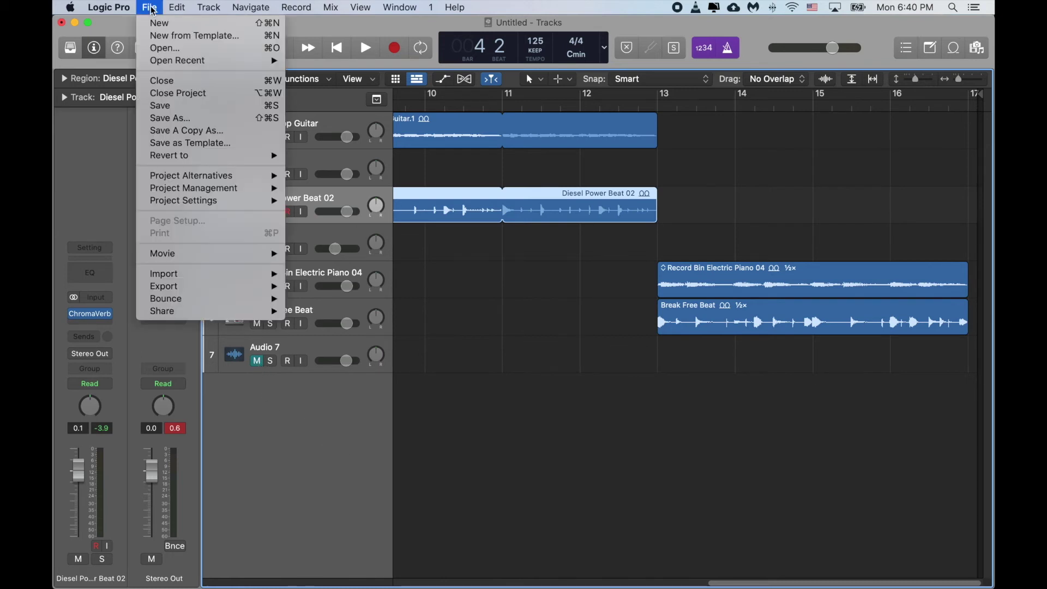
click(171, 118)
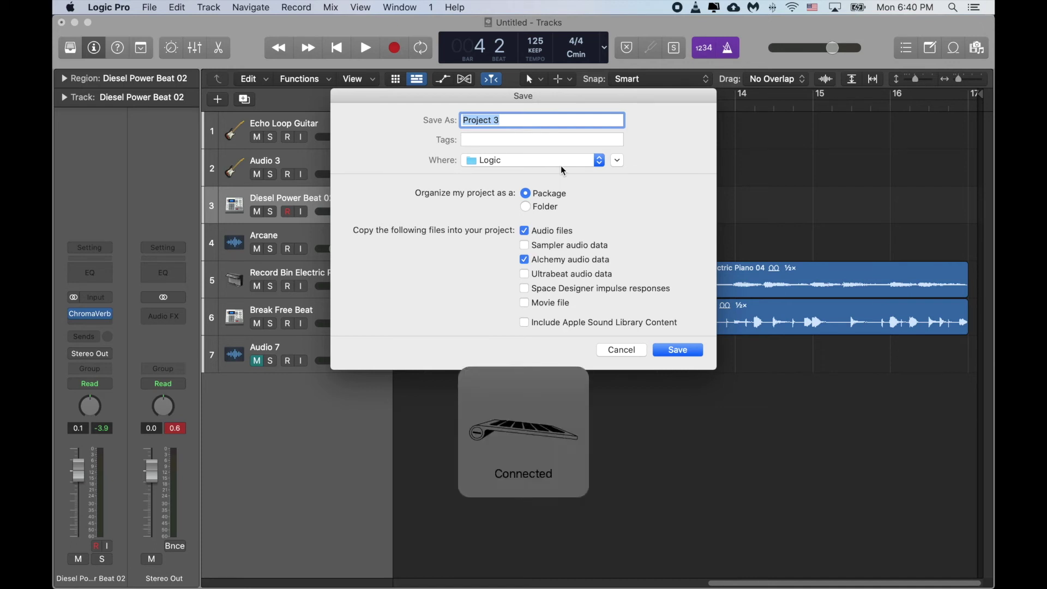
key(BackSpace)
text(FUN )
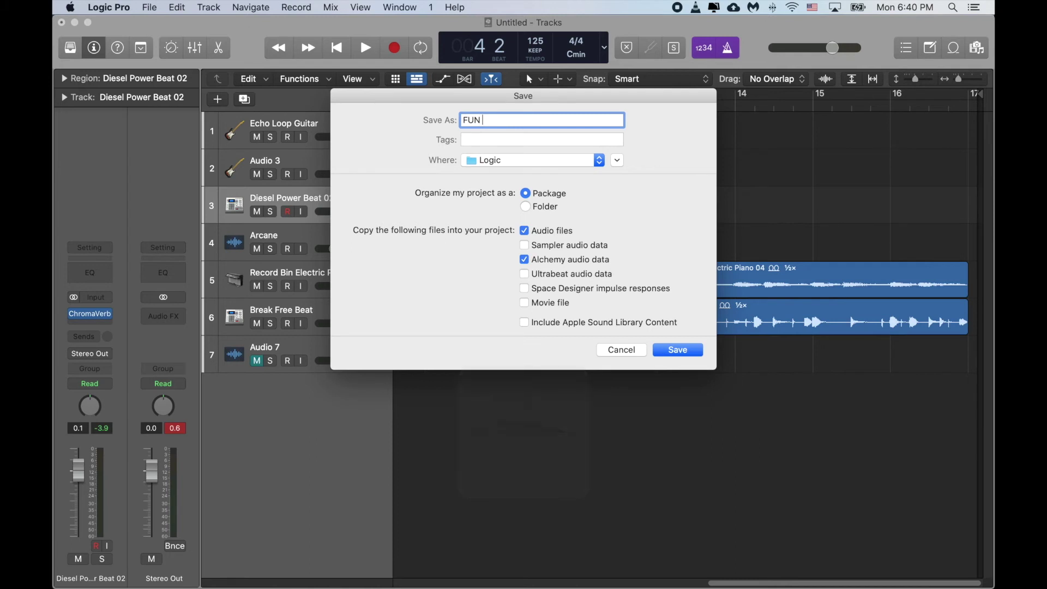
text(PROJECT)
click(676, 354)
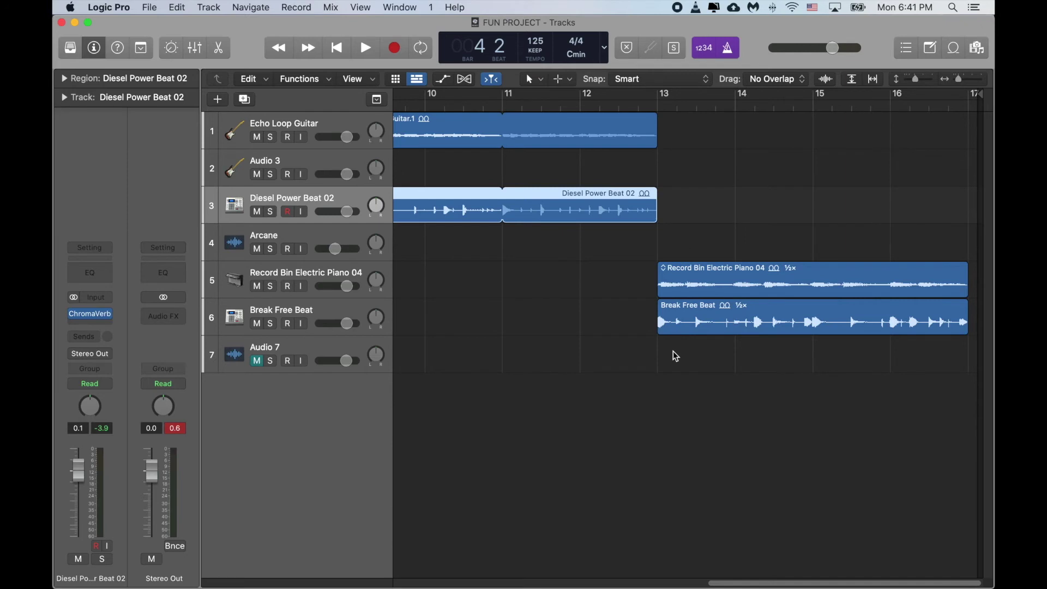
click(149, 8)
mouse_move(170, 62)
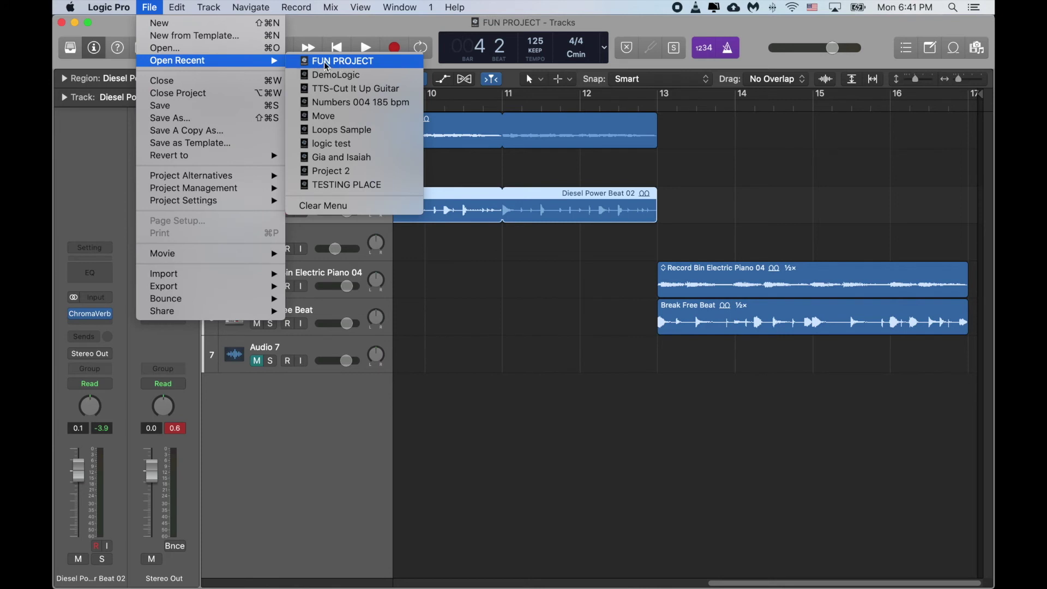
click(791, 228)
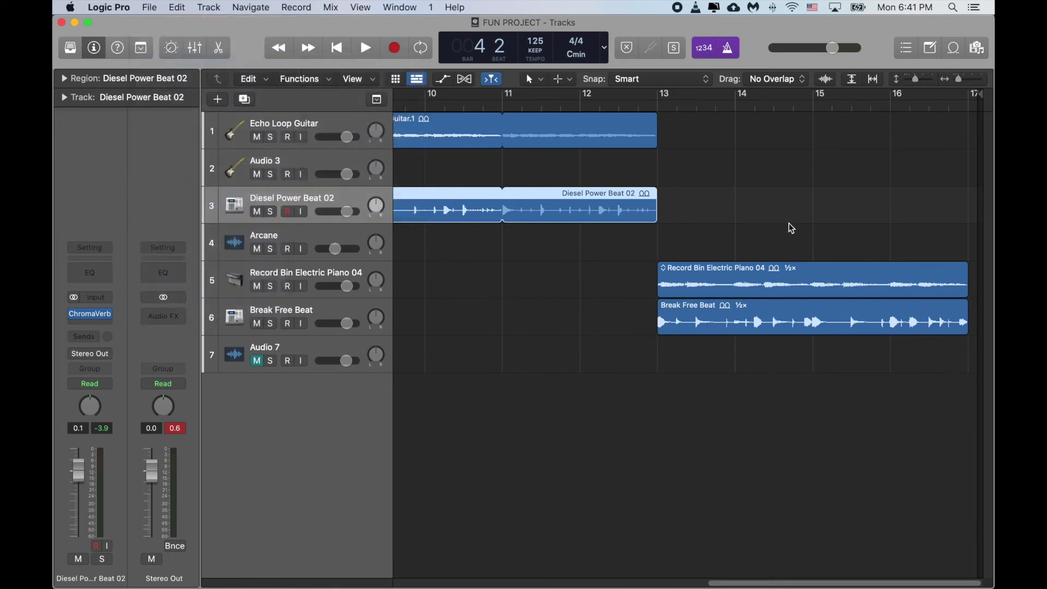
Bounce the project to the Desktop as FUN PROJECT, with MP3 as the only destination format.
click(151, 8)
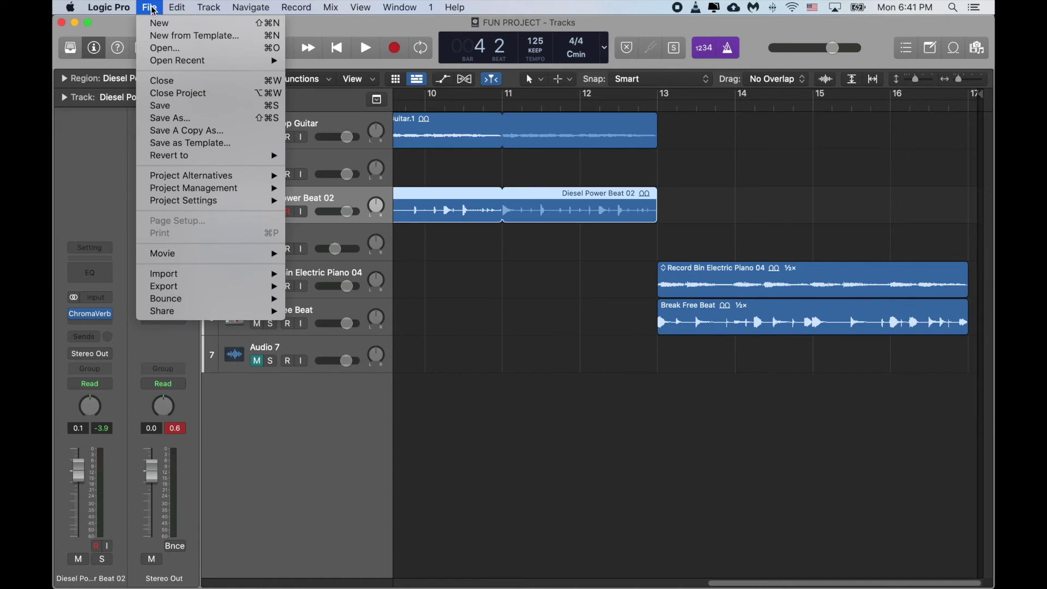
mouse_move(207, 307)
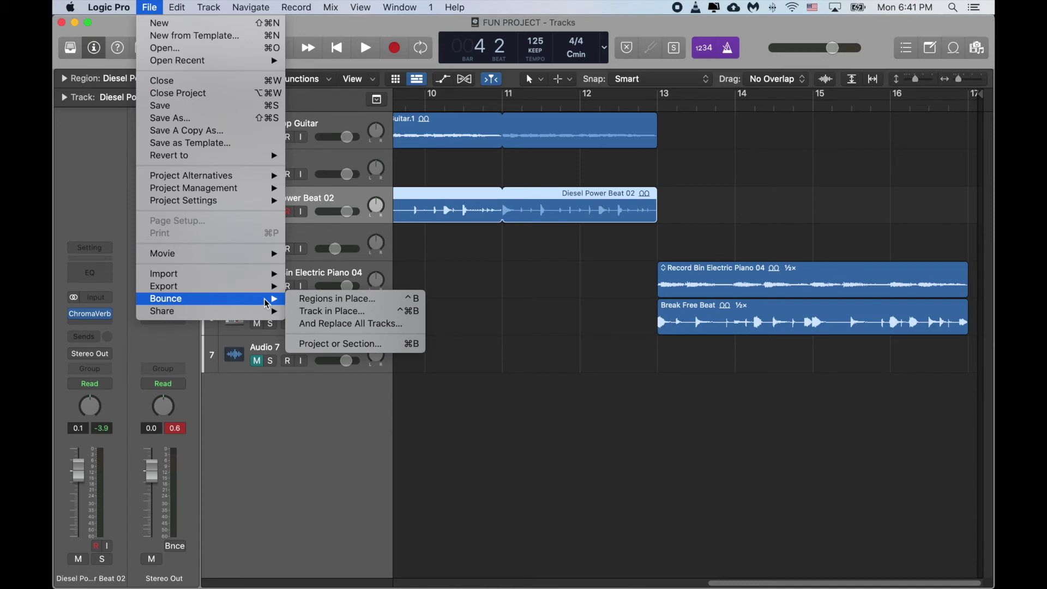
click(320, 345)
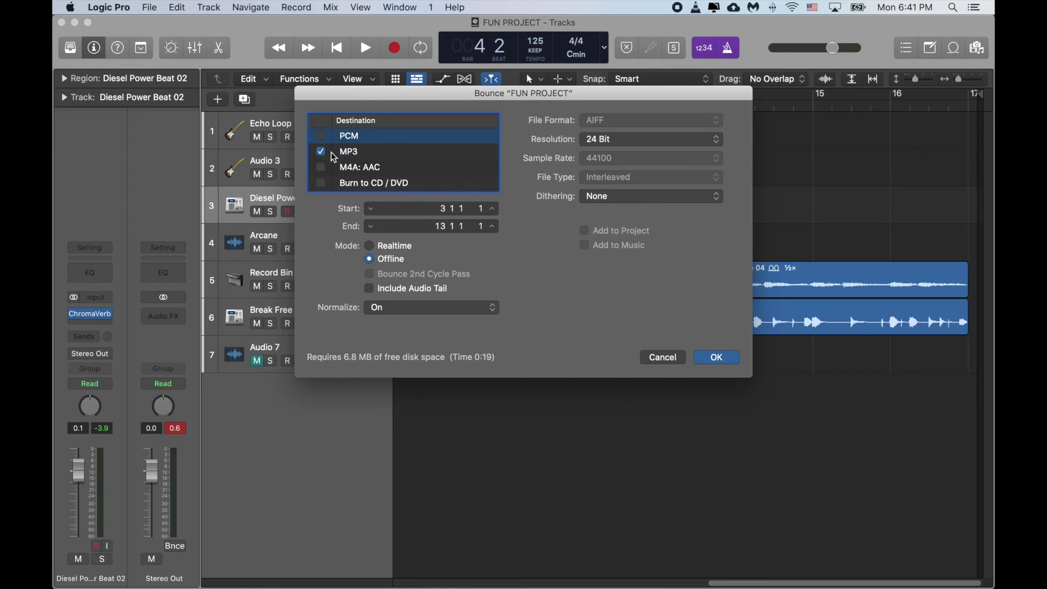
click(322, 136)
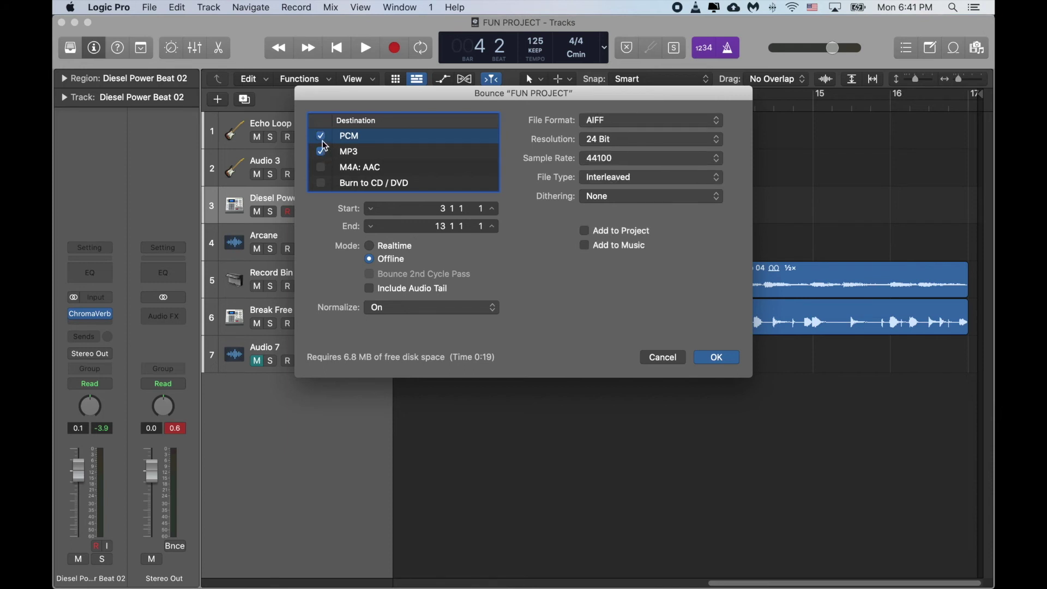
click(321, 136)
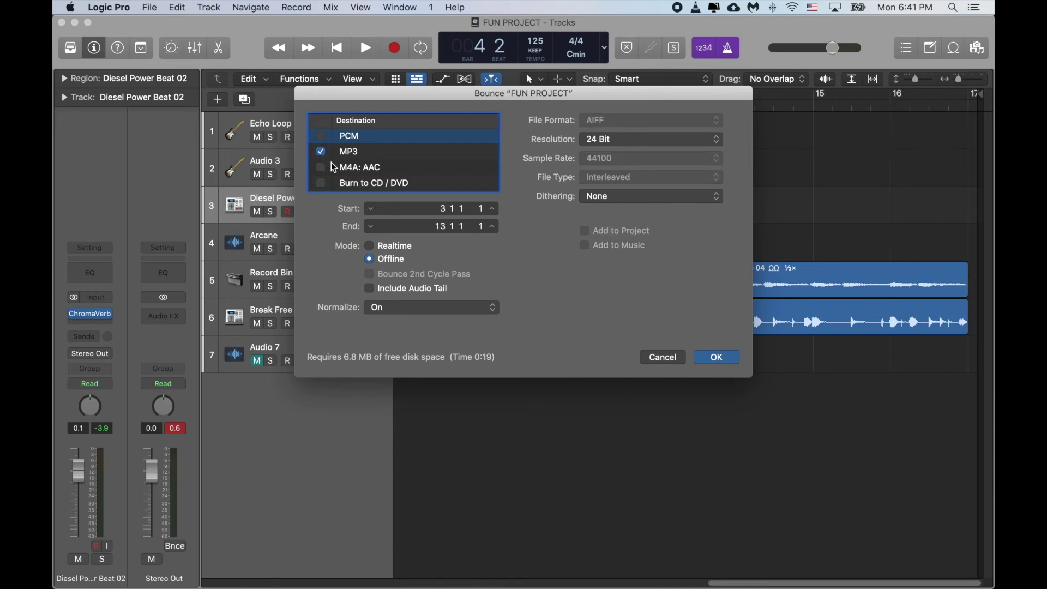
click(729, 362)
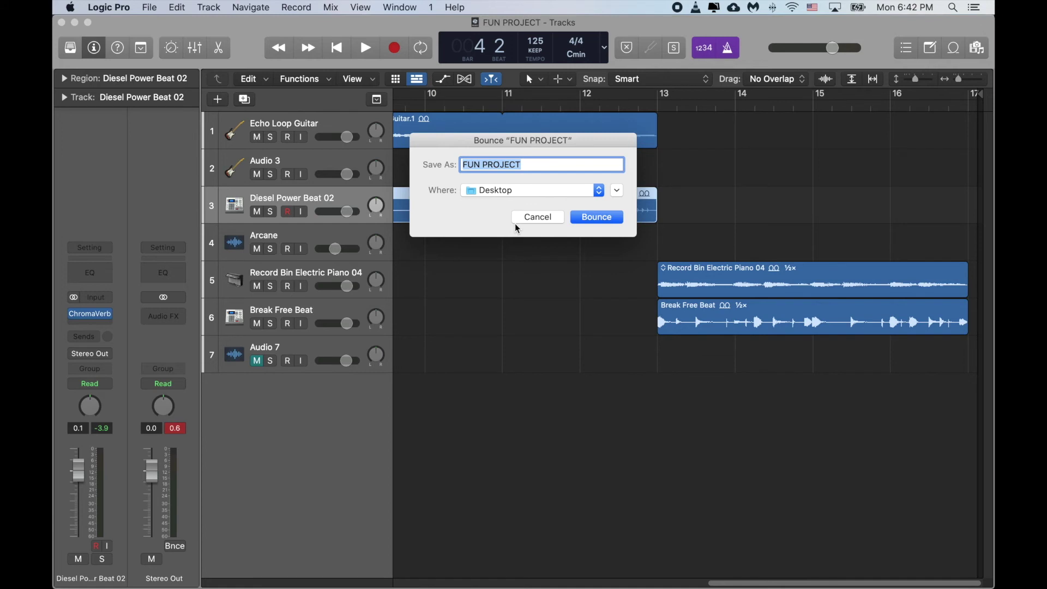
click(607, 219)
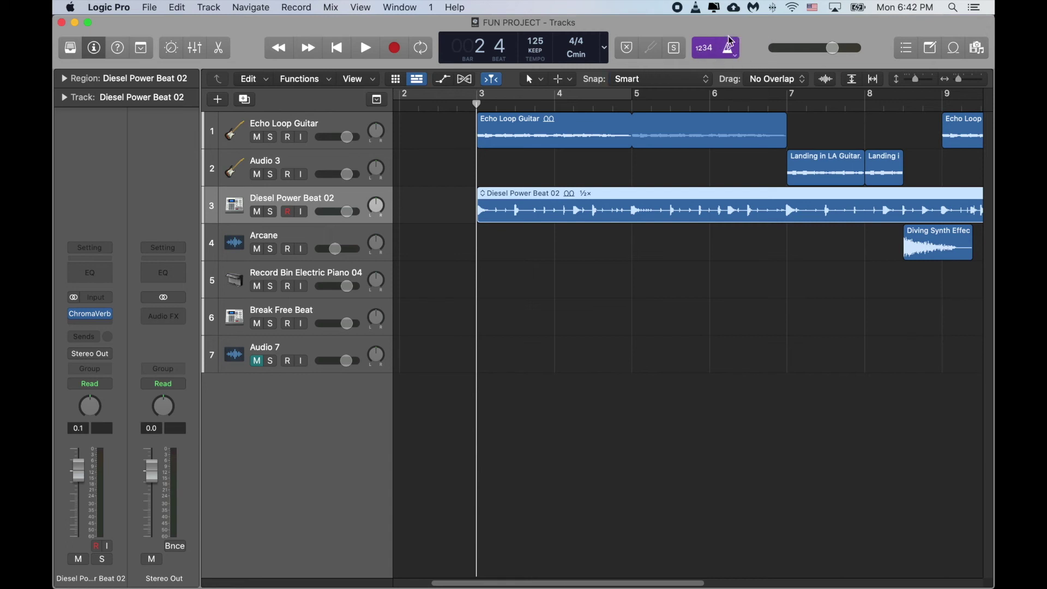
Move the project window aside and open FUN PROJECT.mp3 from the desktop in VLC media player.
drag(792, 32, 505, 32)
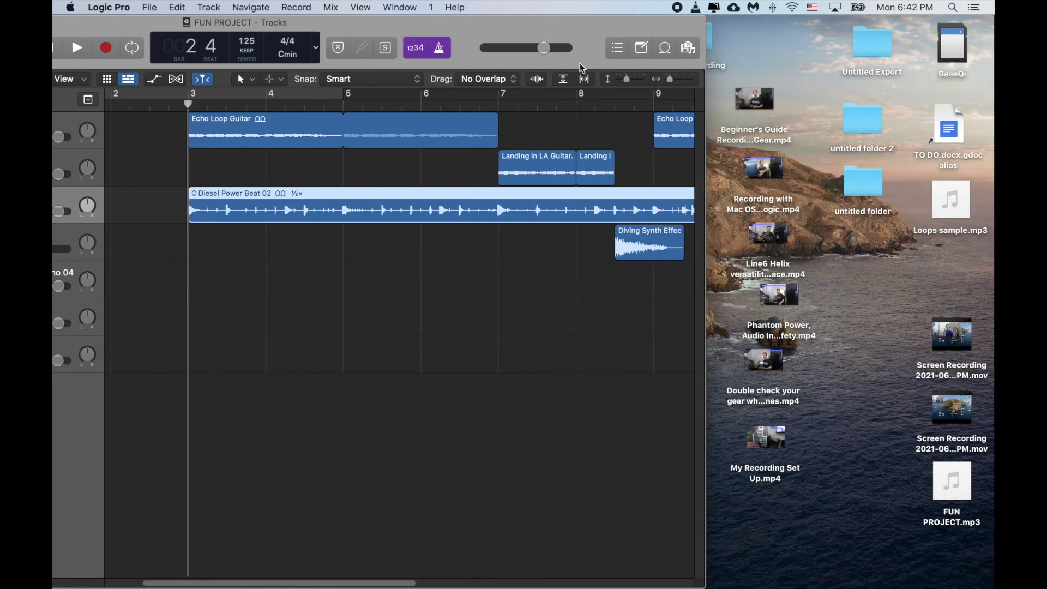
drag(951, 480, 292, 570)
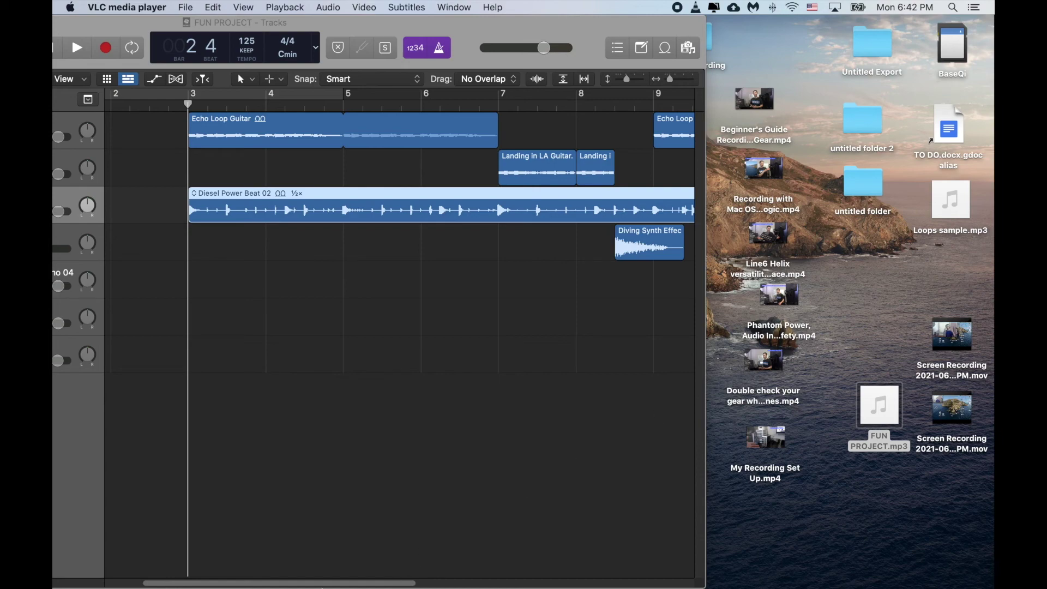
Quit VLC, reopen FUN PROJECT.mp3 from the desktop in it to listen to the export, and close the player window.
mouse_move(295, 586)
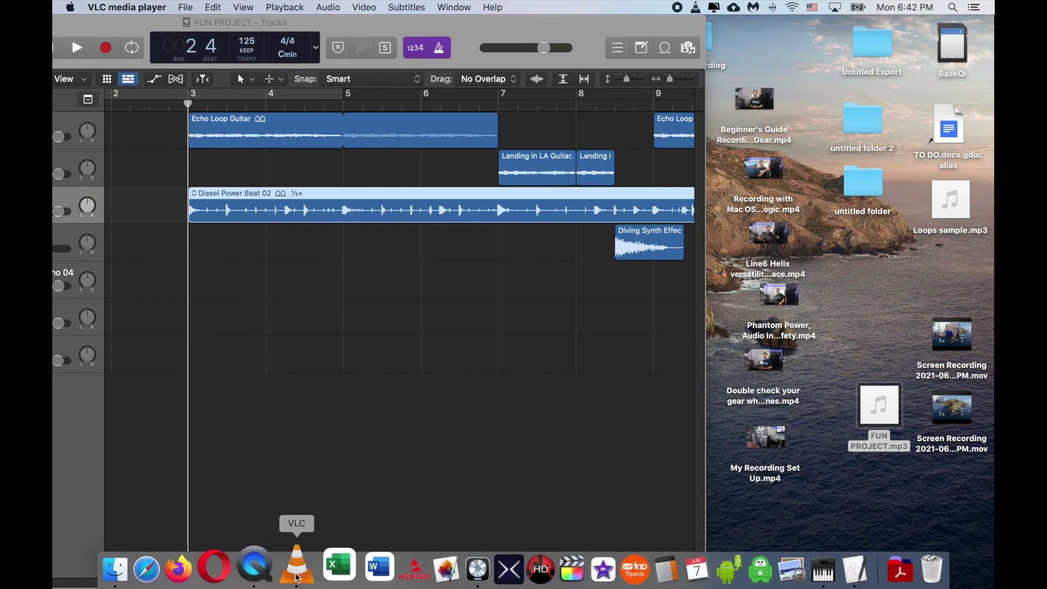
right_click(297, 577)
click(322, 518)
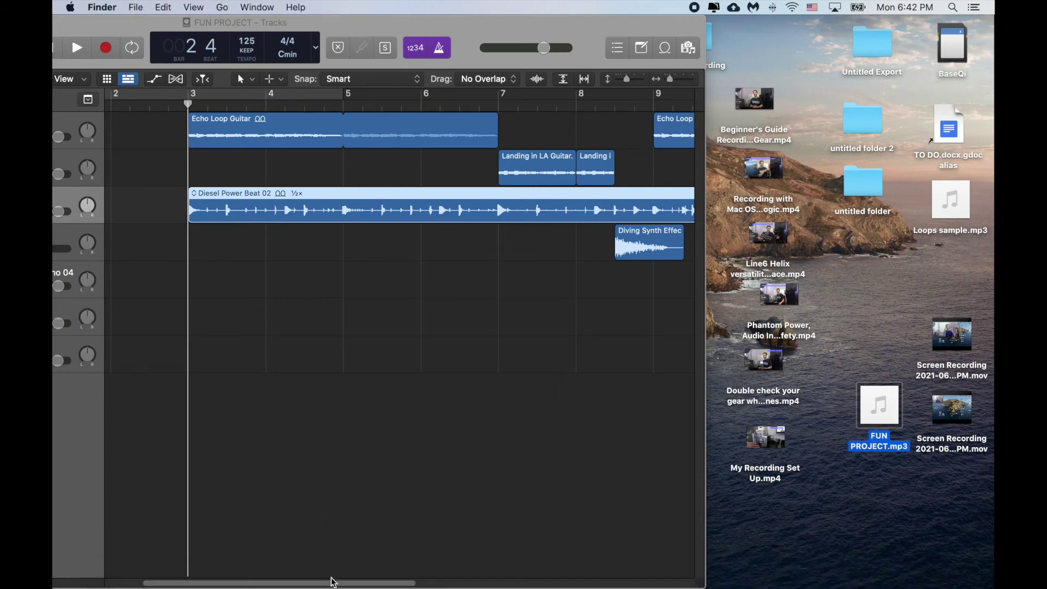
drag(874, 401, 297, 572)
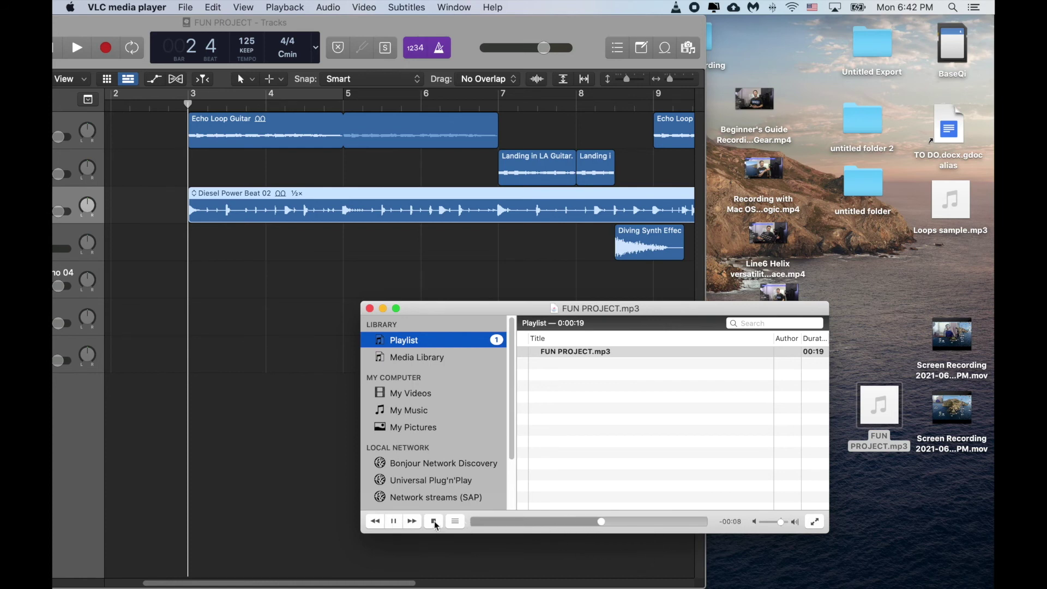
click(395, 522)
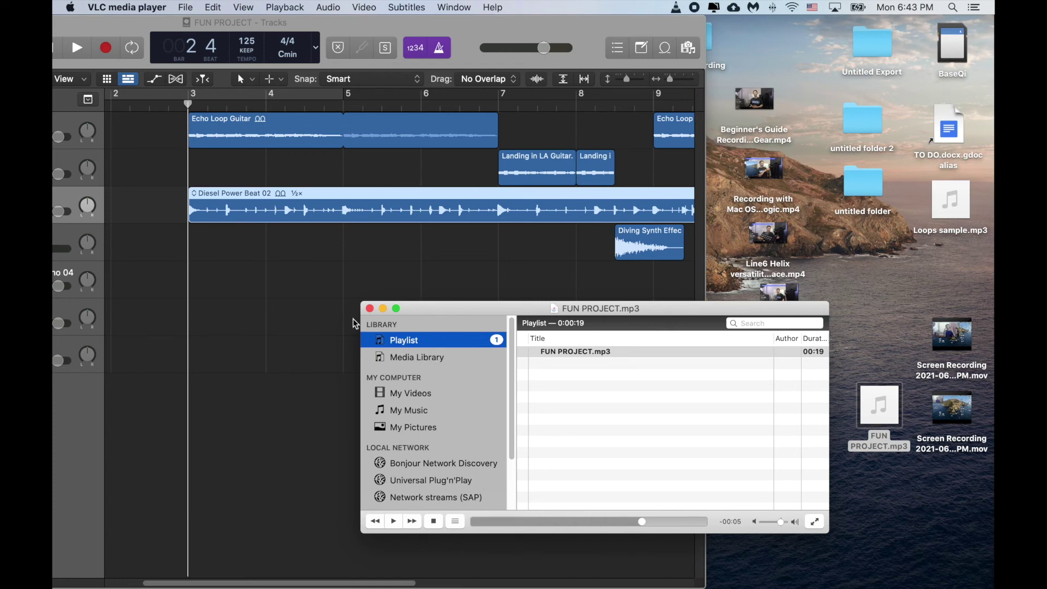
click(370, 309)
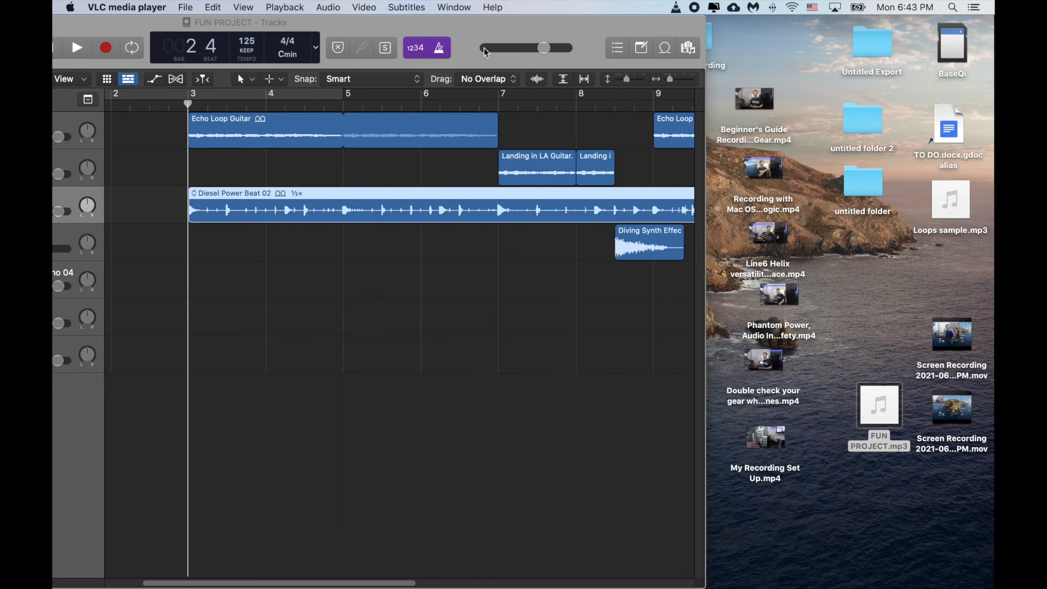
Bring the Logic Pro project window back into view and mute every track except Diesel Power Beat 02.
drag(457, 42, 649, 53)
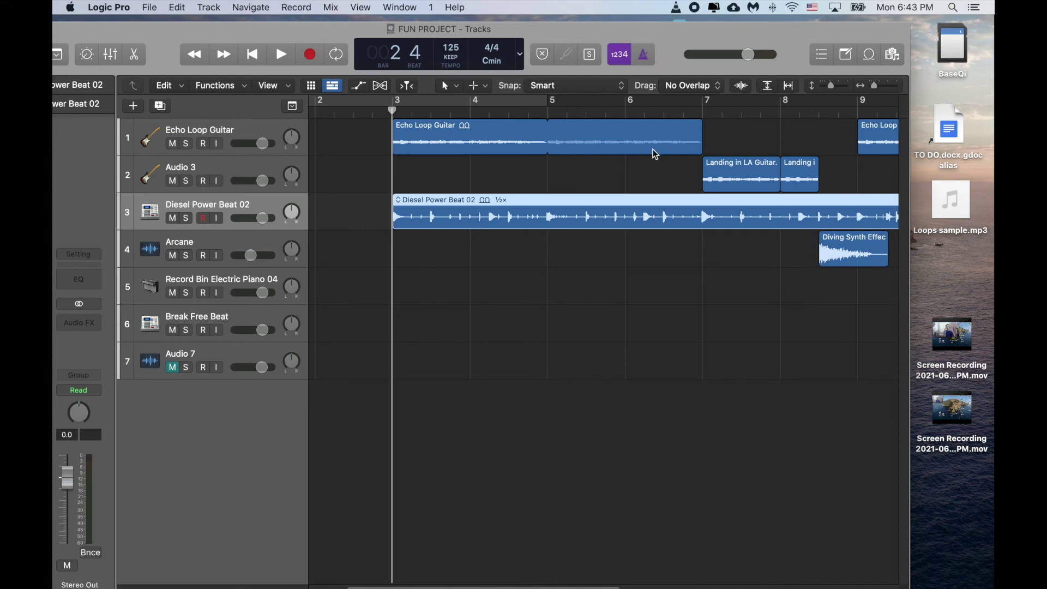
drag(654, 32, 761, 25)
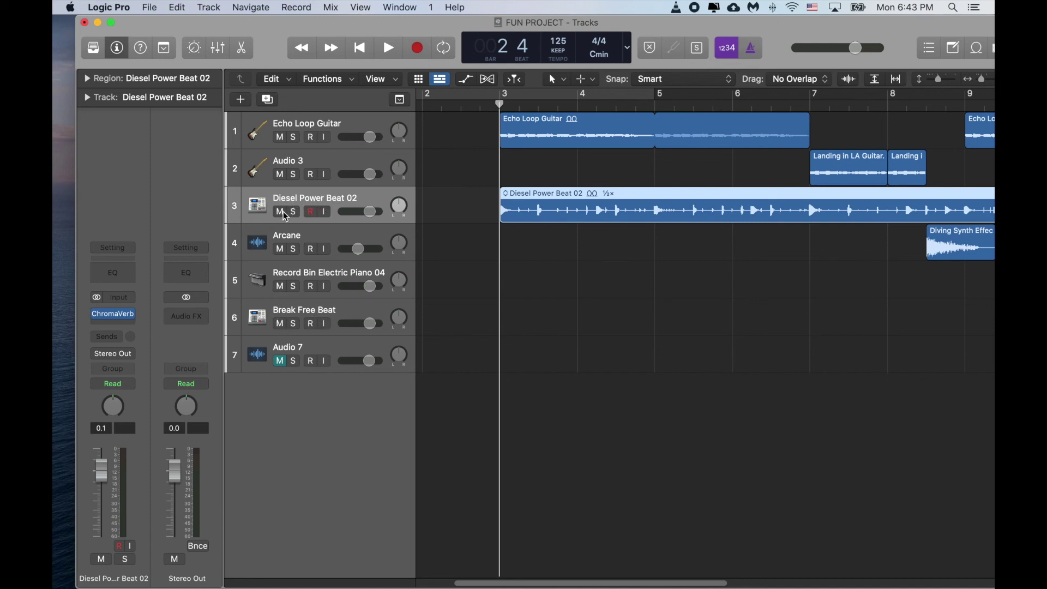
click(280, 249)
click(281, 287)
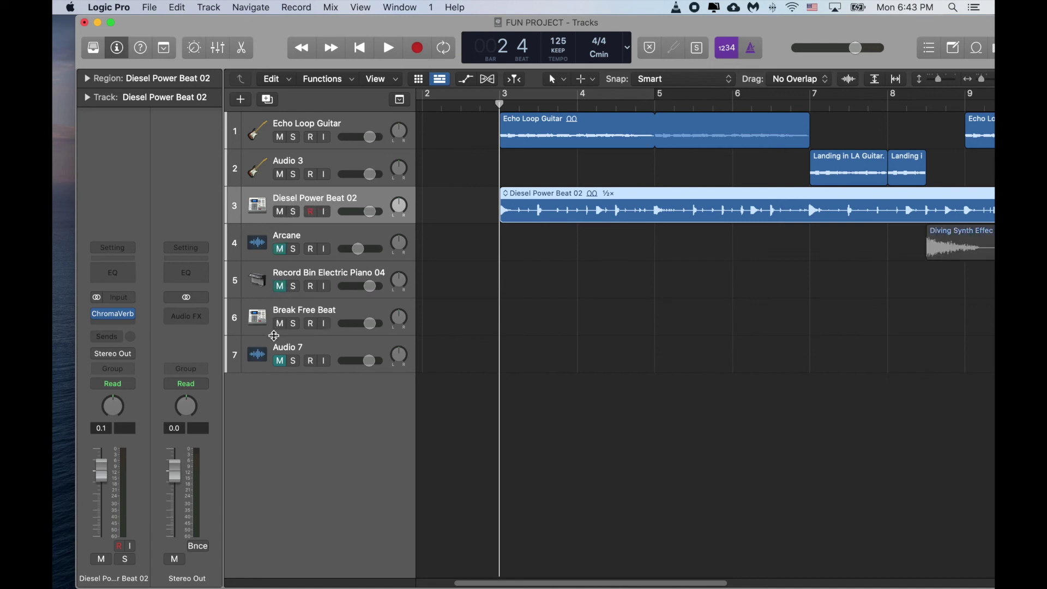
click(286, 177)
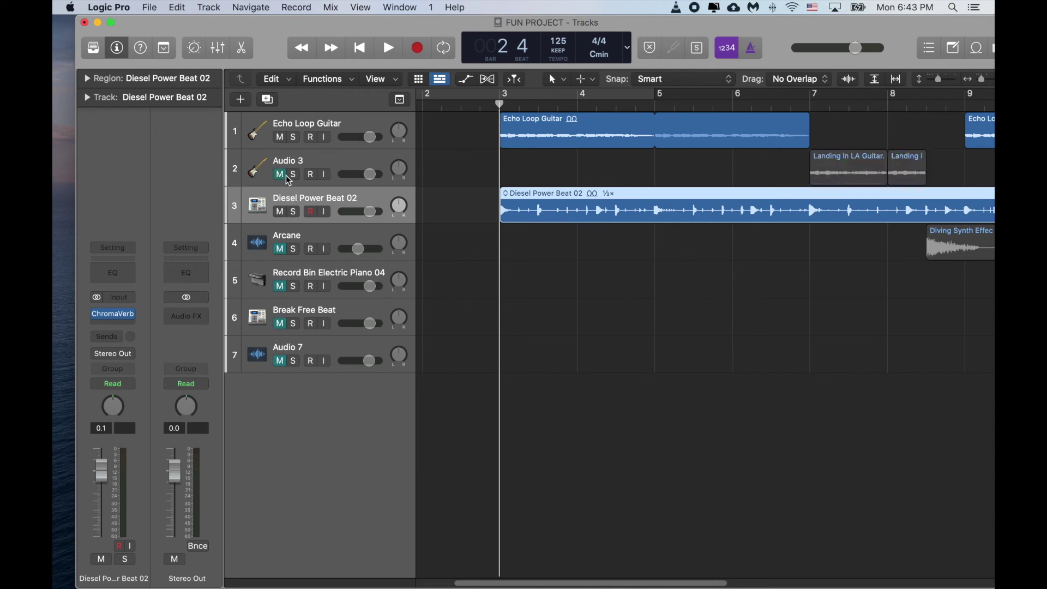
click(280, 138)
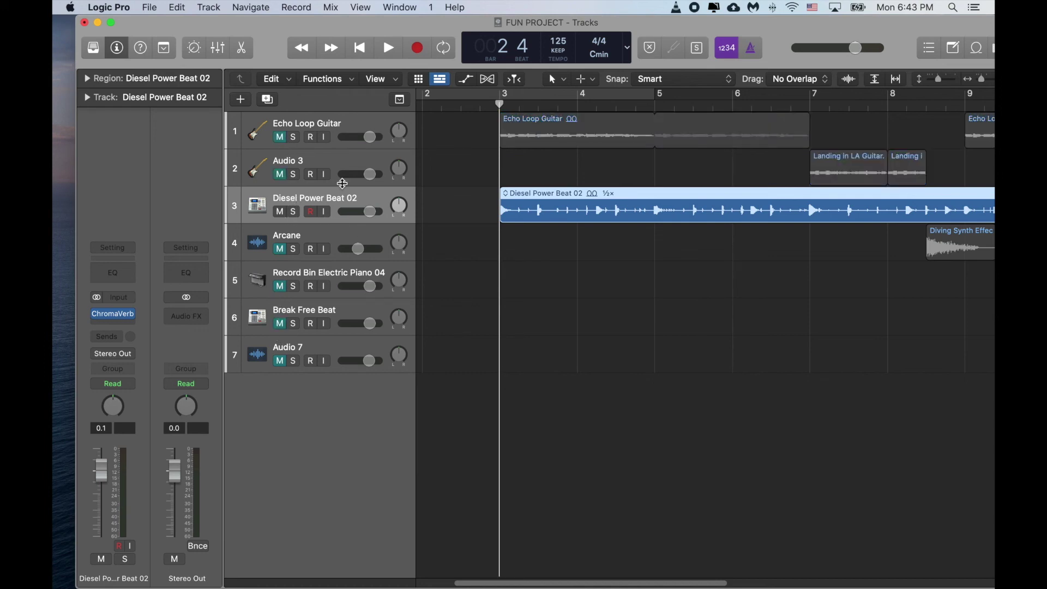
click(156, 9)
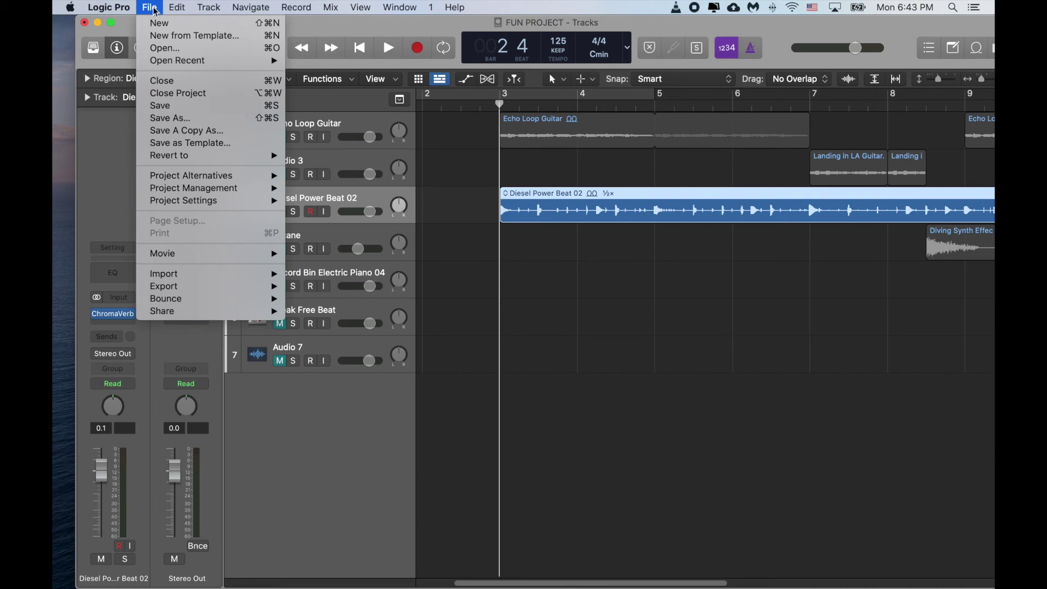
mouse_move(245, 299)
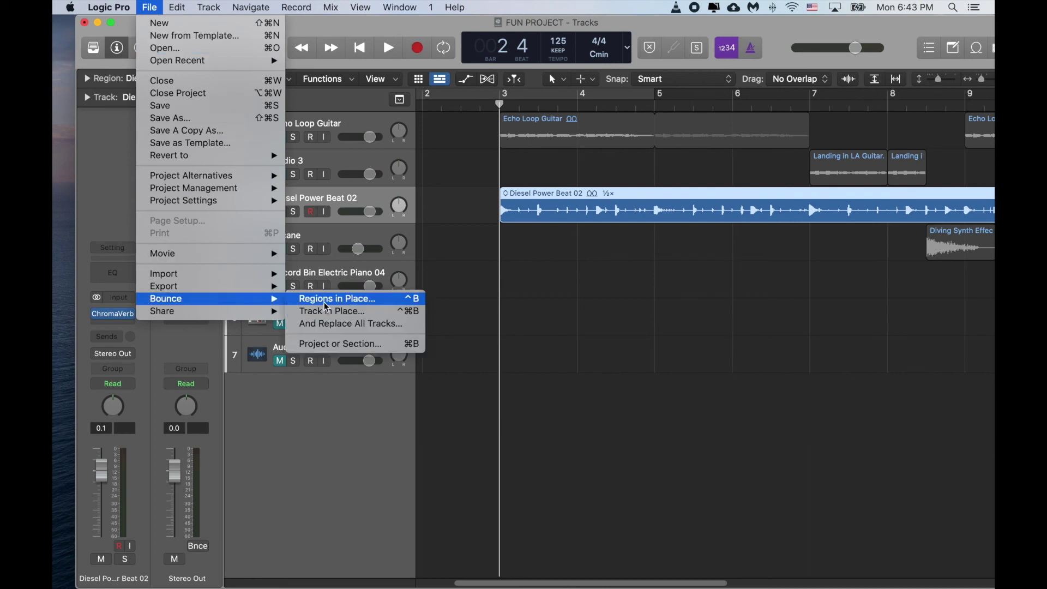
click(323, 346)
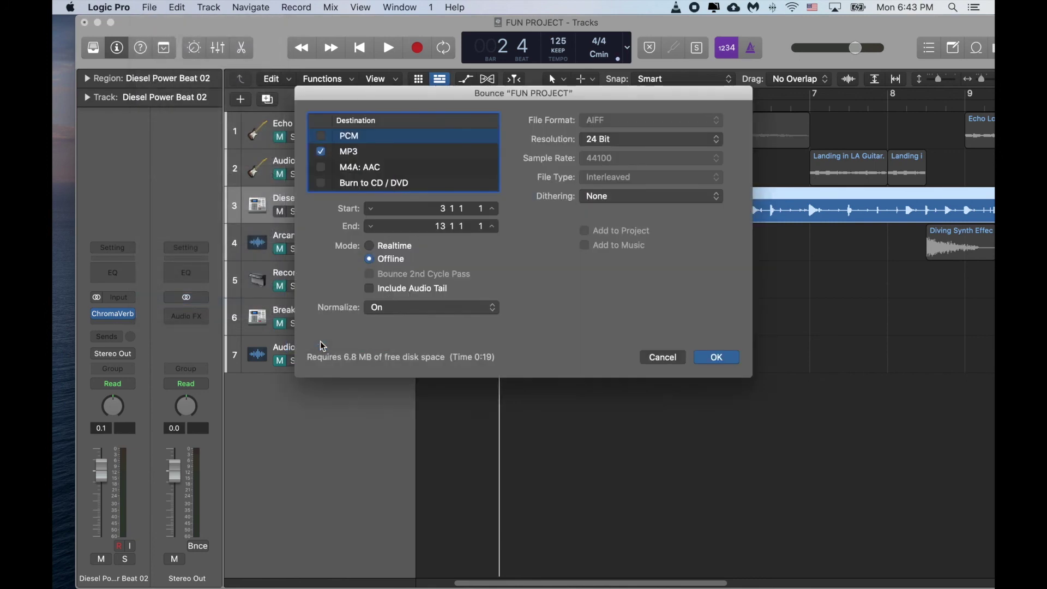
click(717, 357)
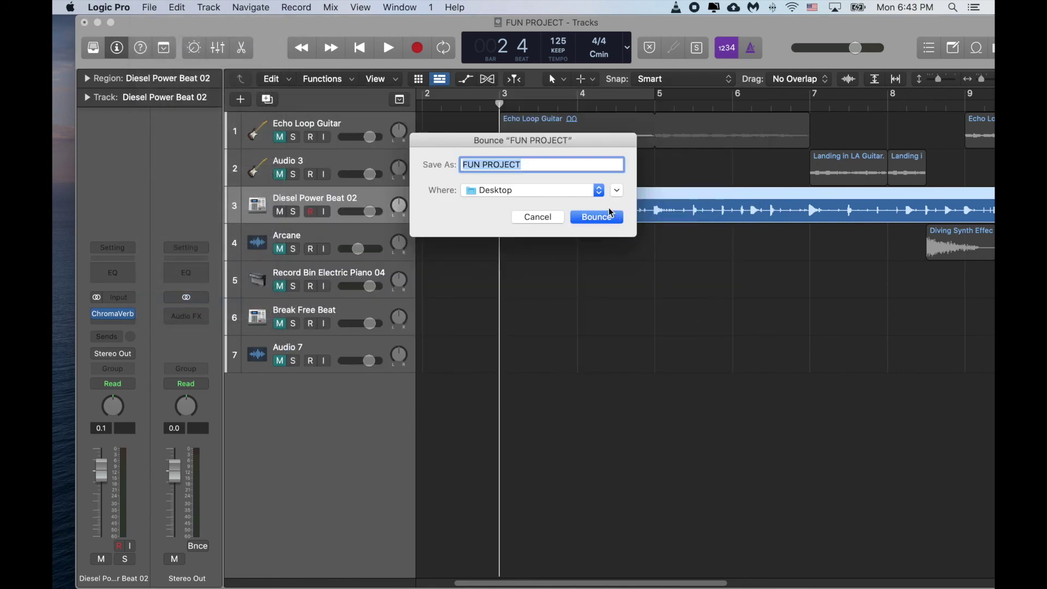
click(607, 217)
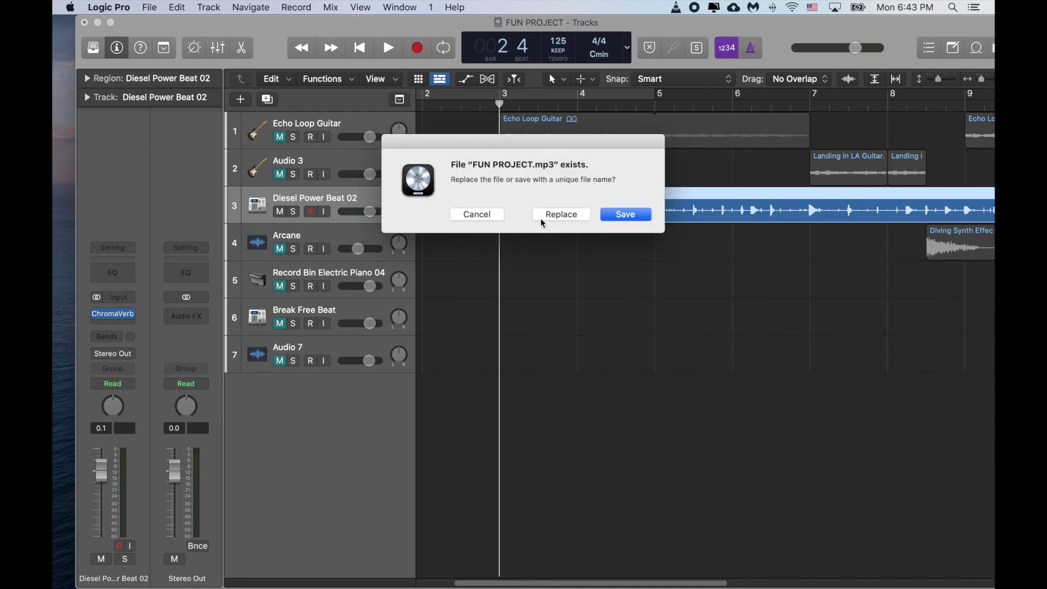
click(476, 218)
Bounce the project as an MP3 to the Desktop under the name FUN PROJECT diesel power beat.
click(149, 7)
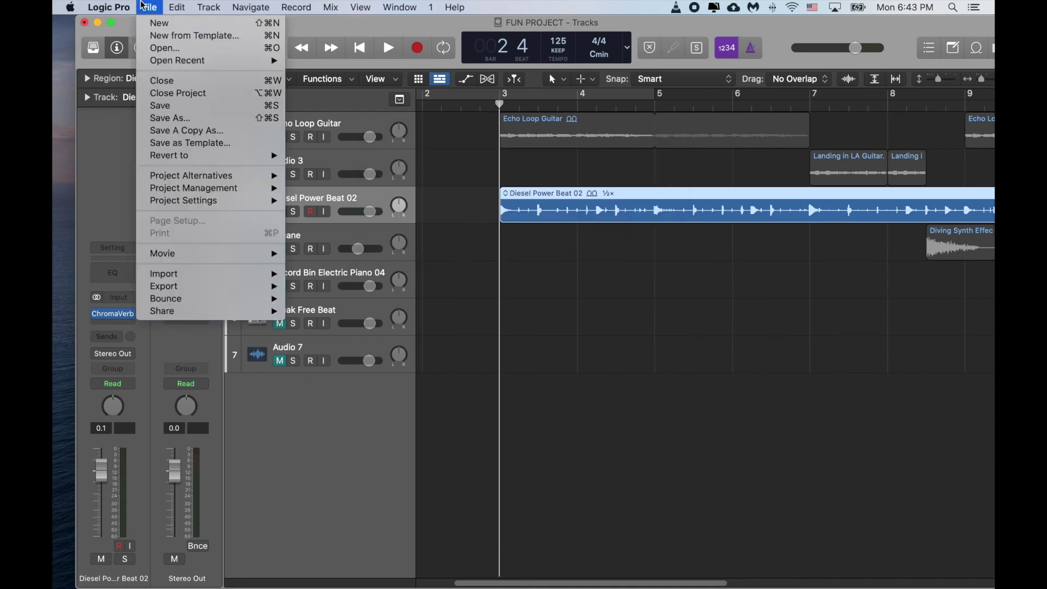
mouse_move(150, 7)
mouse_move(163, 288)
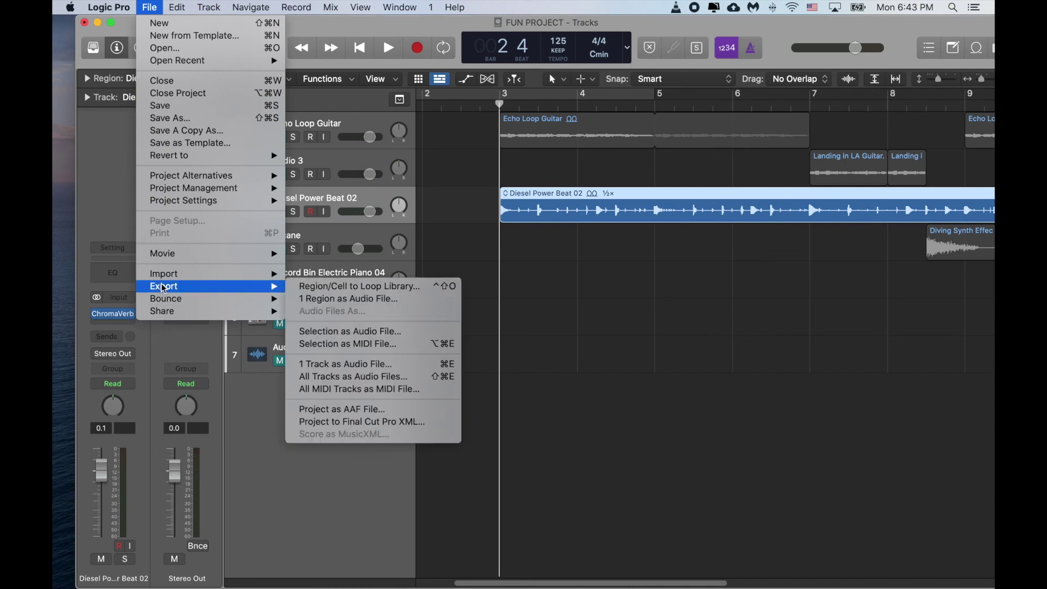
mouse_move(202, 299)
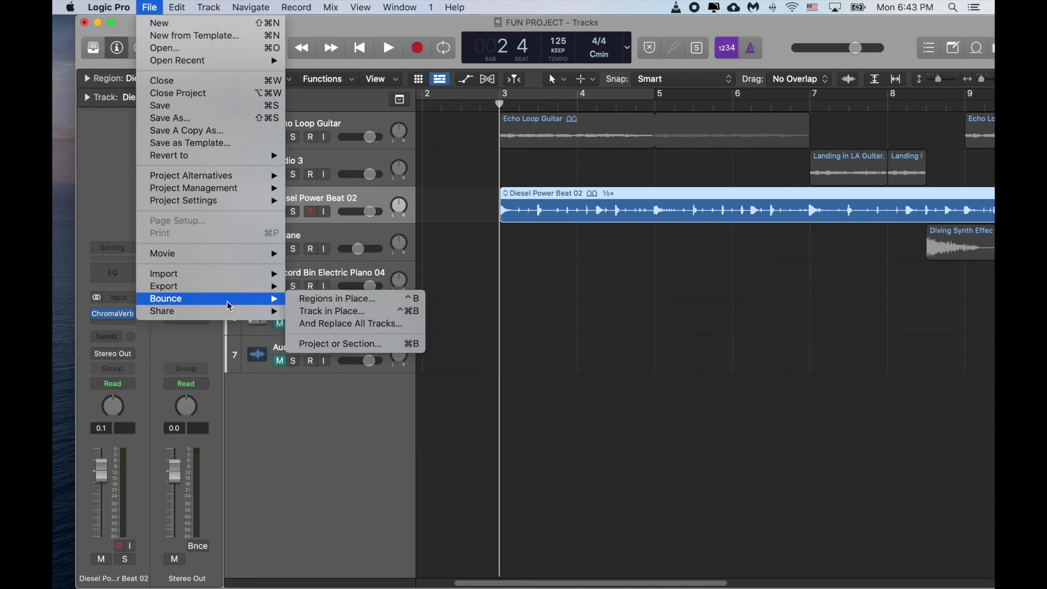
click(360, 344)
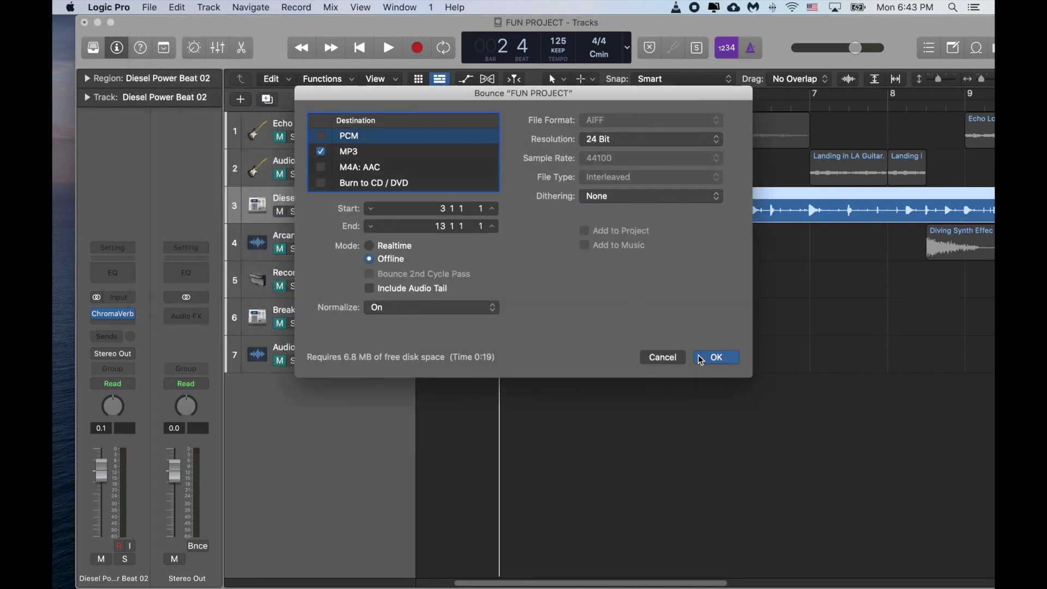
click(709, 356)
click(547, 163)
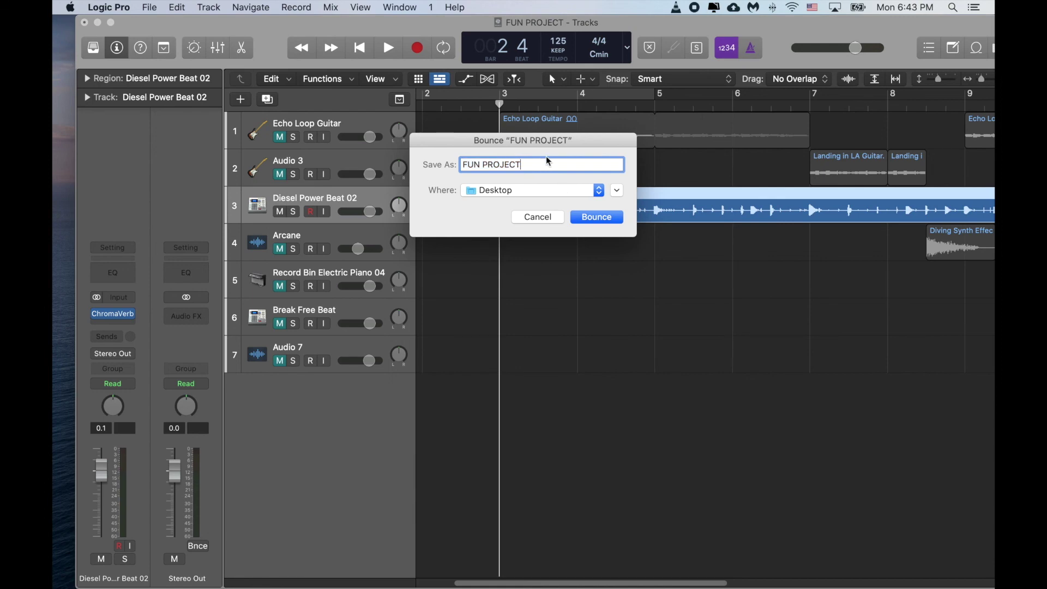
text(diesl)
key(BackSpace)
text(el powe be)
key(BackSpace)
key(BackSpace)
key(BackSpace)
text(r beat)
key(Return)
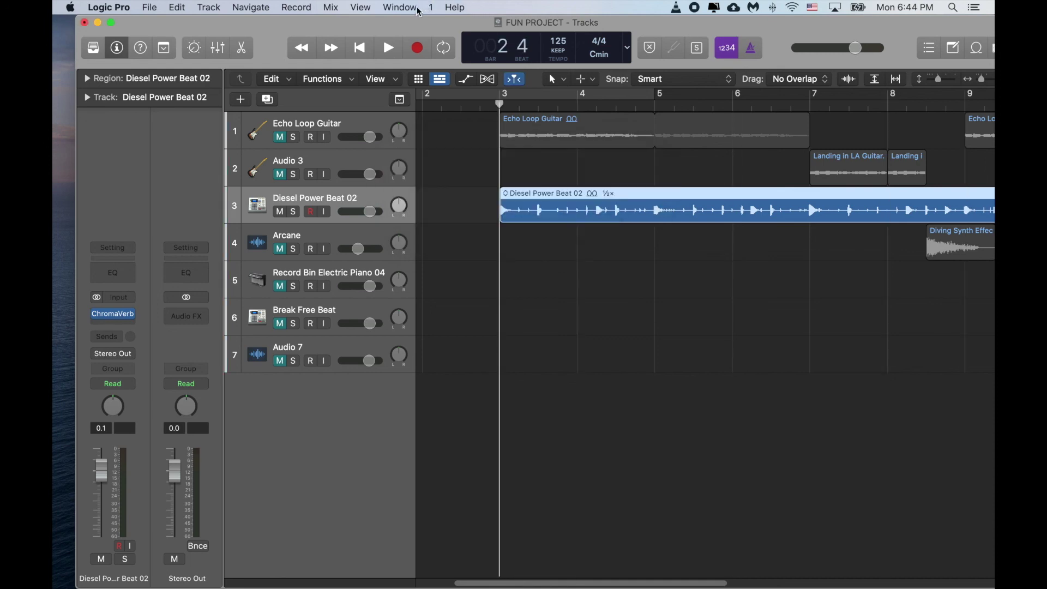
Move the project window aside, listen to FUN PROJECT.mp3 from the desktop in VLC, and pause playback.
drag(414, 29, 315, 25)
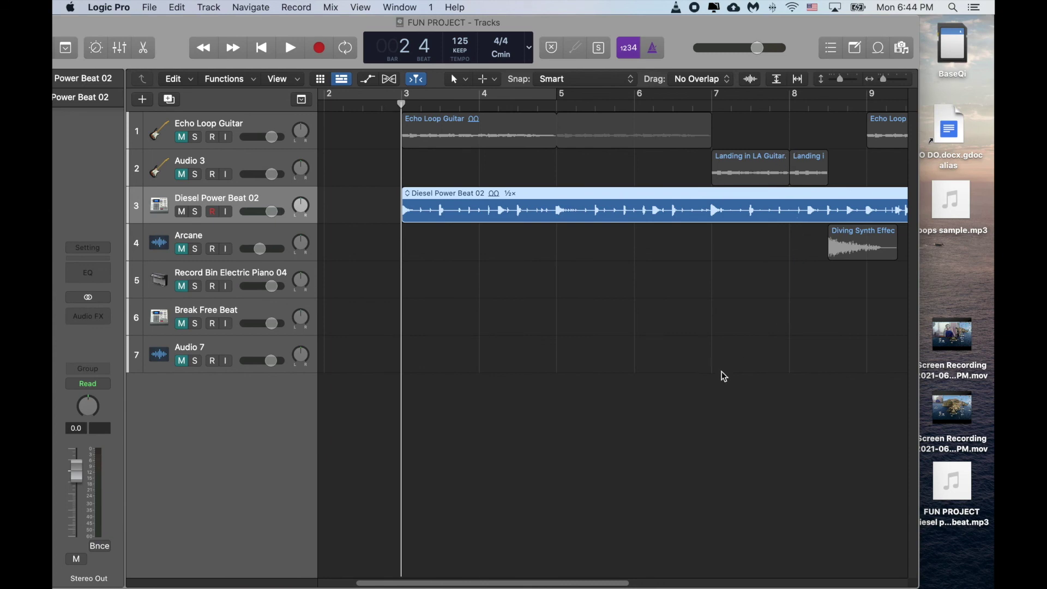
drag(619, 582, 892, 554)
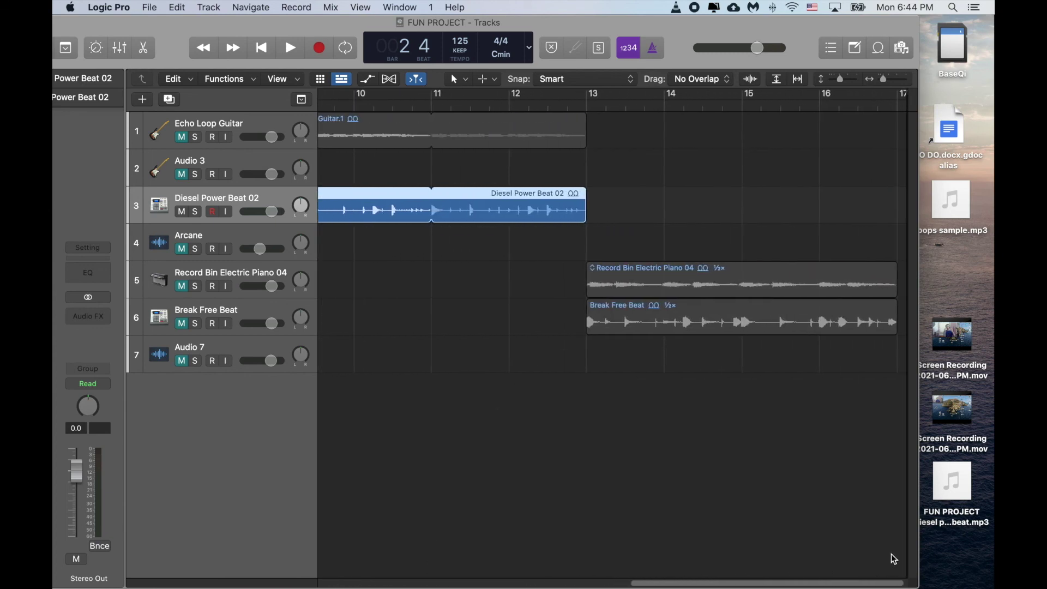
drag(621, 21, 368, 22)
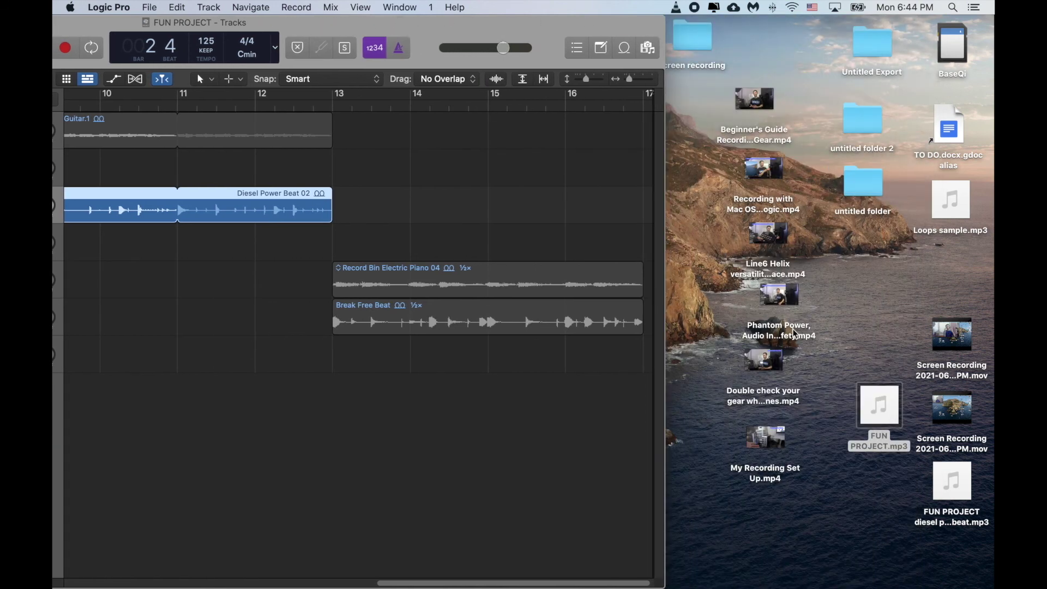
drag(888, 424, 302, 582)
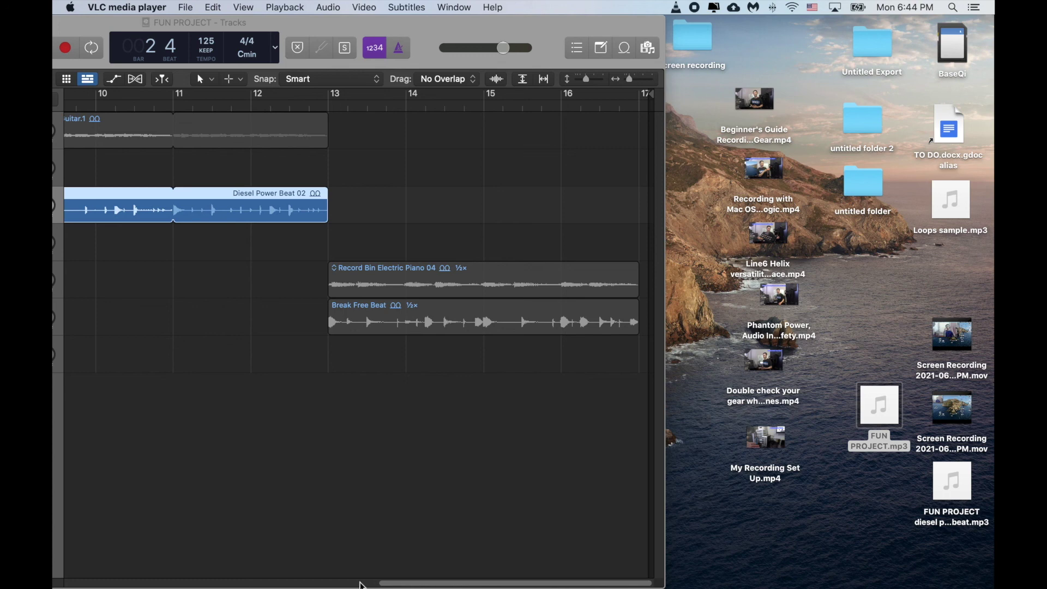
mouse_move(334, 579)
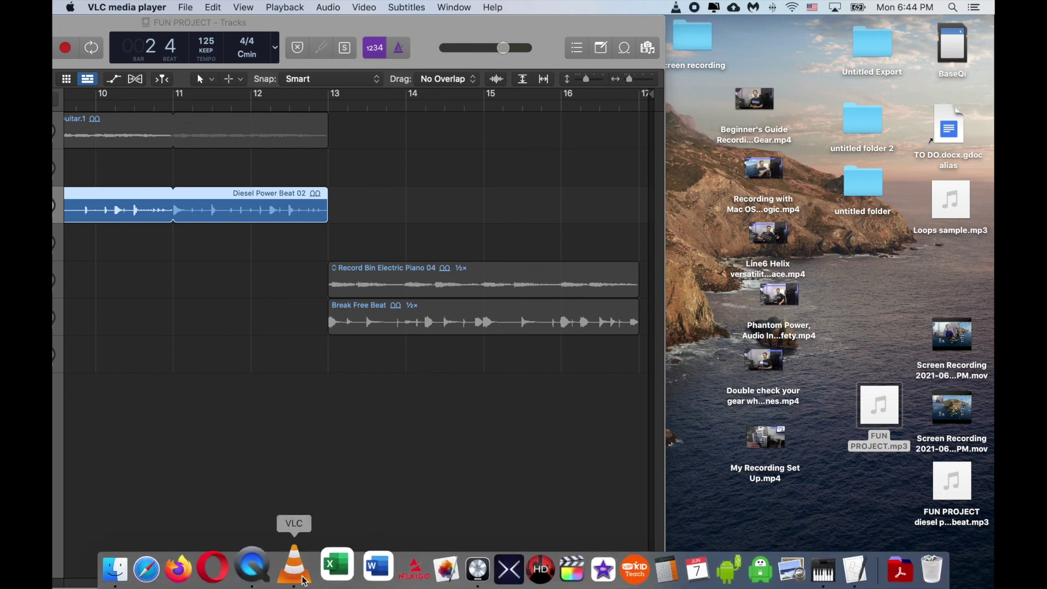
click(304, 581)
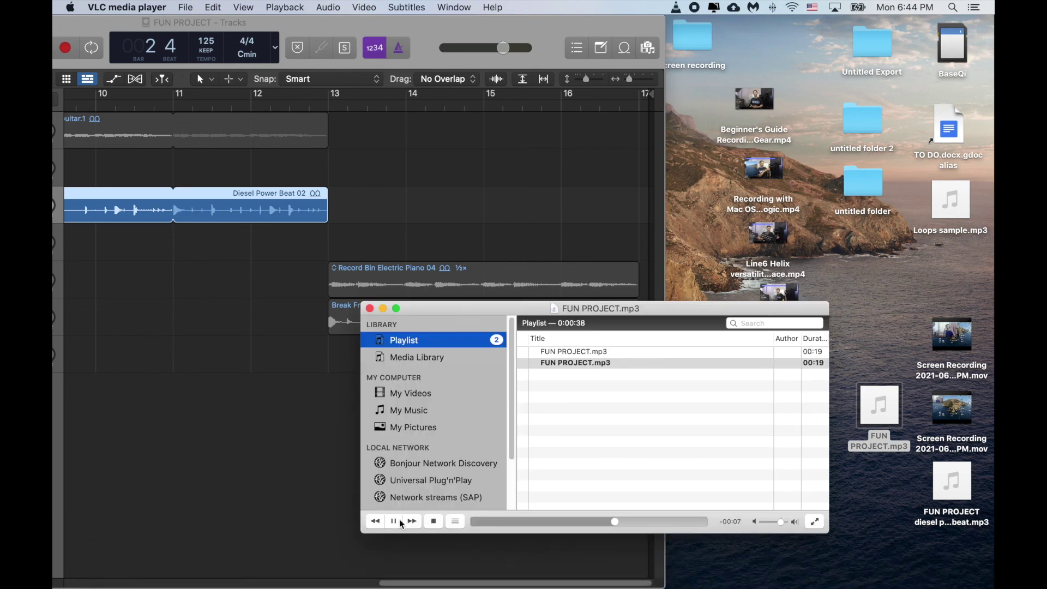
click(390, 521)
Listen to FUN PROJECT diesel power beat.mp3 from the desktop in VLC, close the player window and return to Logic Pro.
double_click(376, 35)
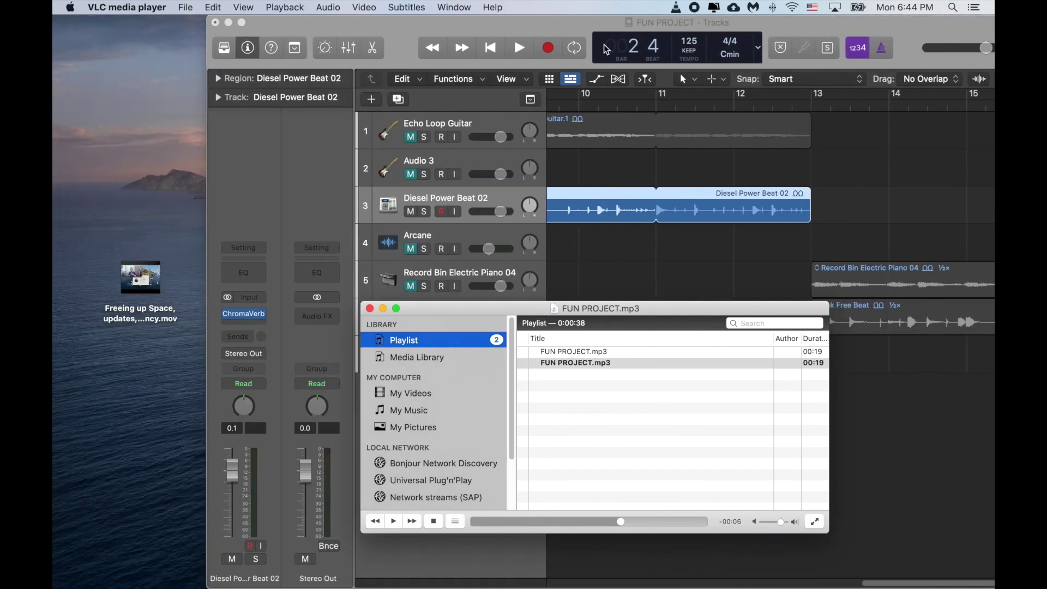
double_click(590, 32)
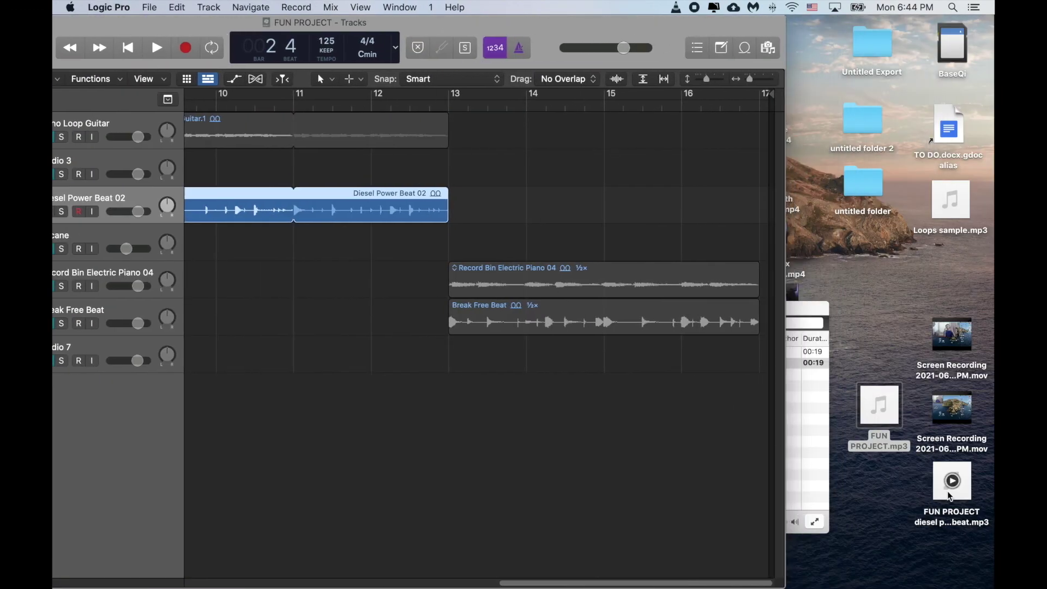
drag(941, 486, 301, 572)
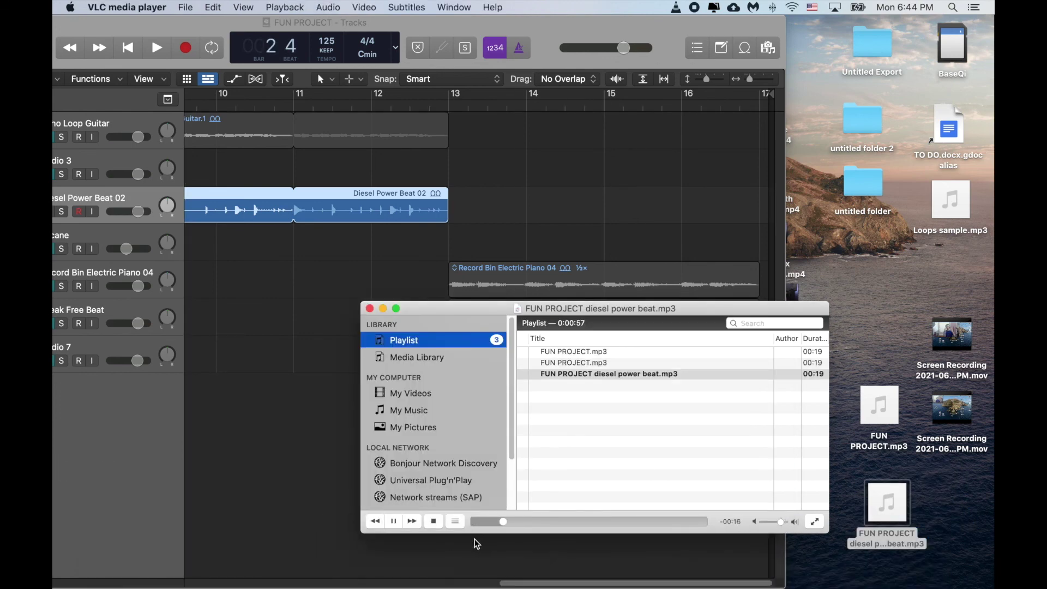
click(395, 522)
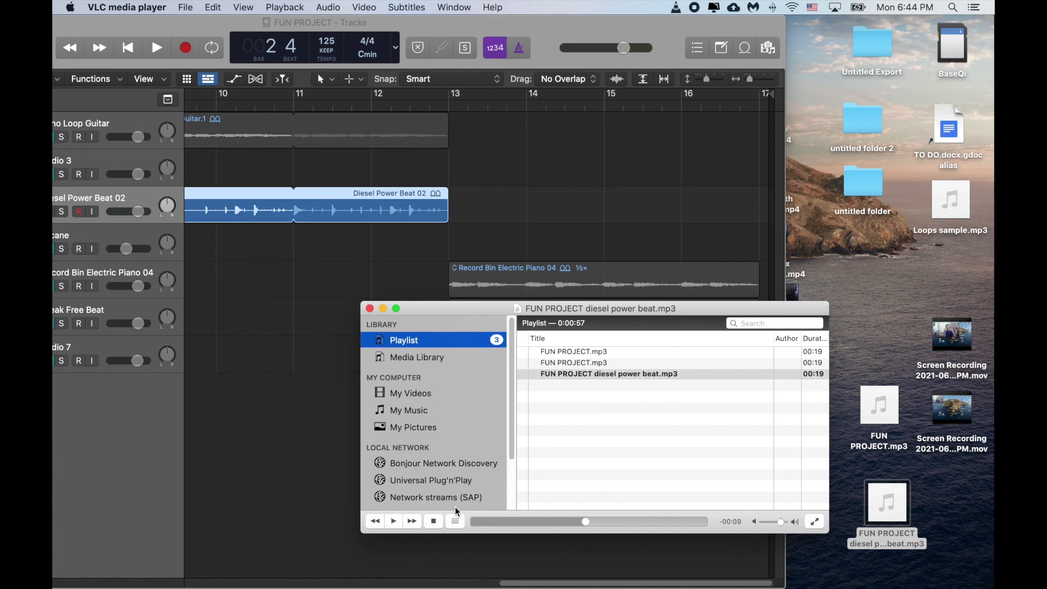
click(369, 308)
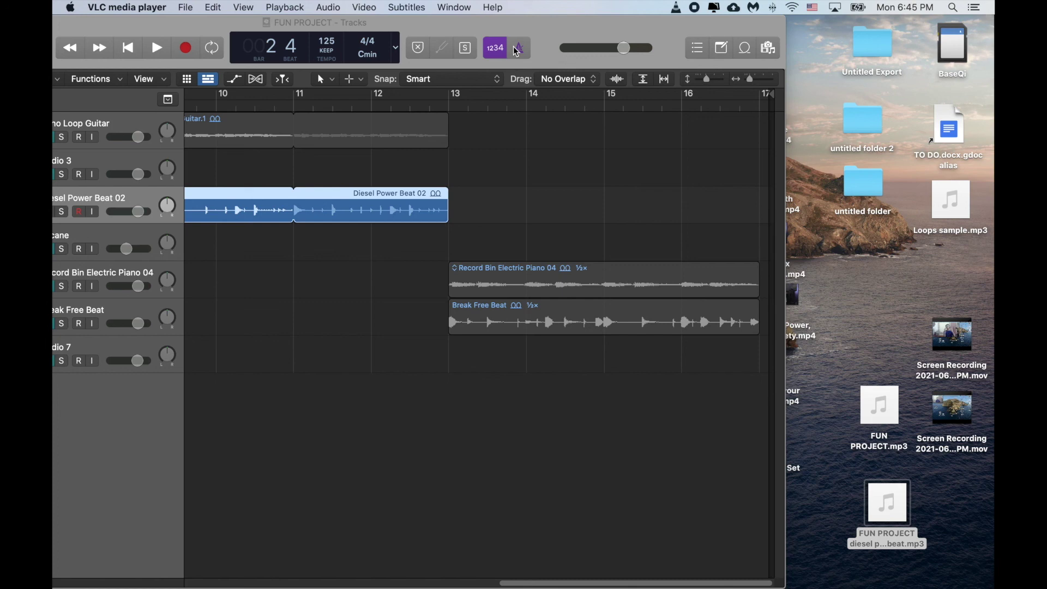
click(540, 36)
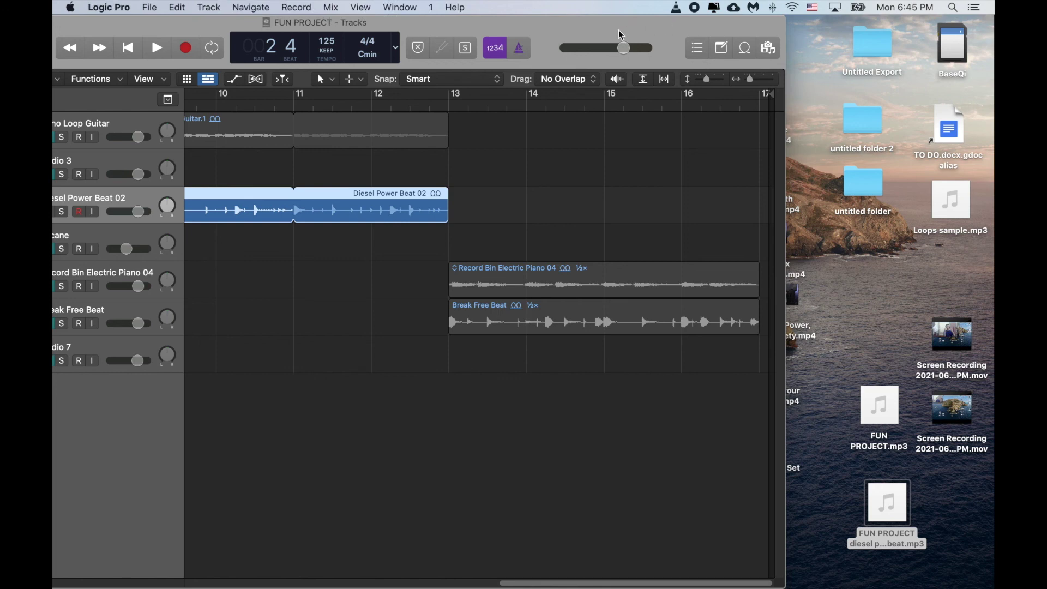